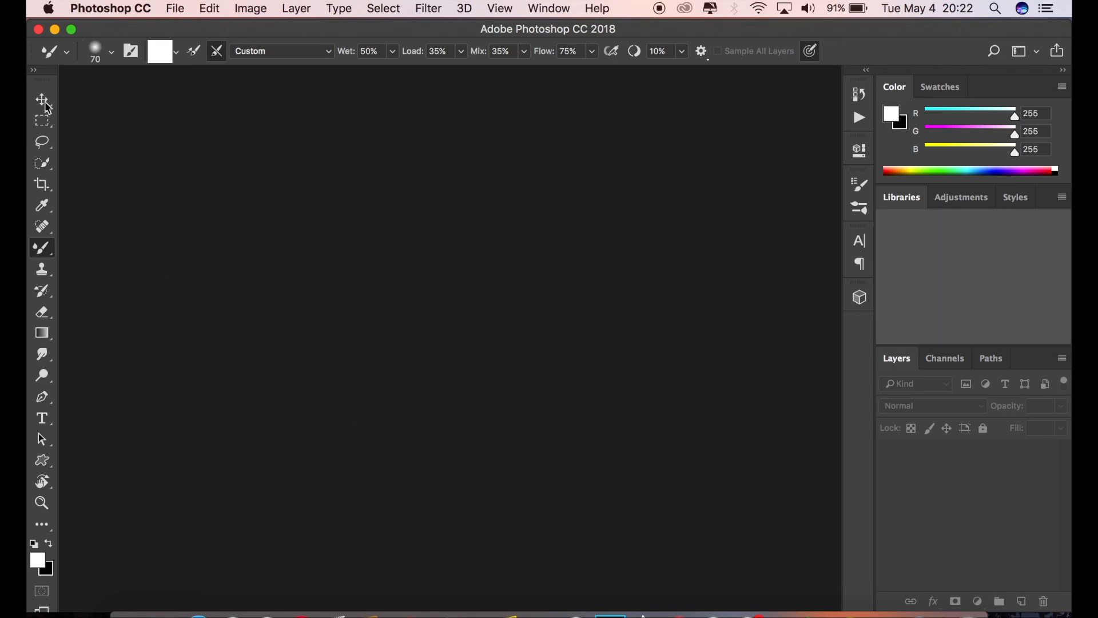
# Open the photo IMG_0514.JPG from the Desktop folder, browsing the files as thumbnails.
pyautogui.click(44, 101)
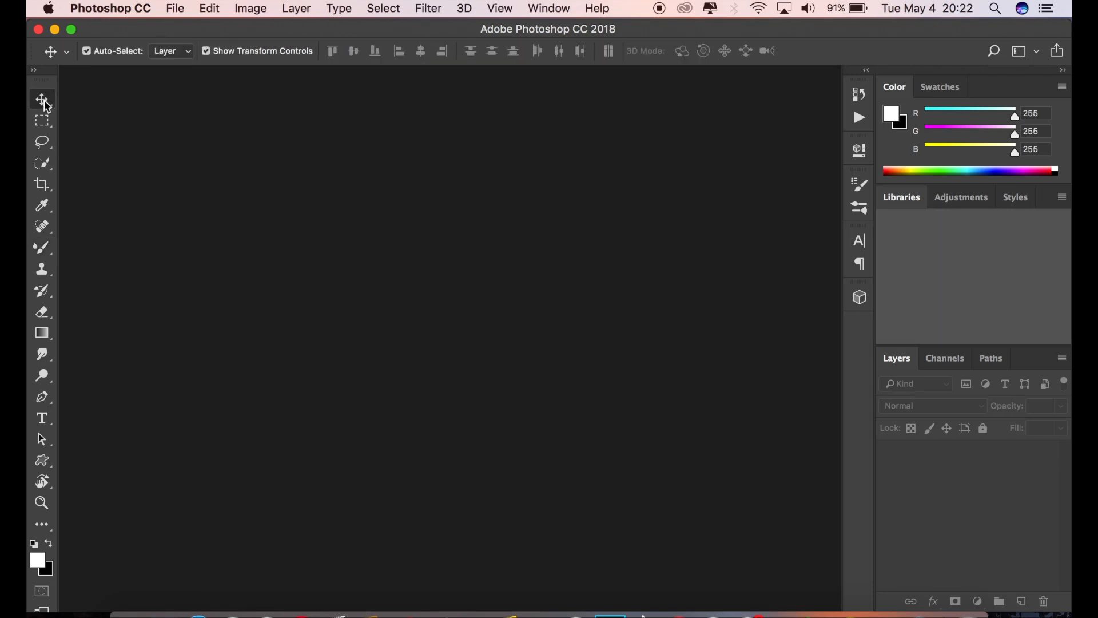
pyautogui.click(176, 9)
pyautogui.click(187, 42)
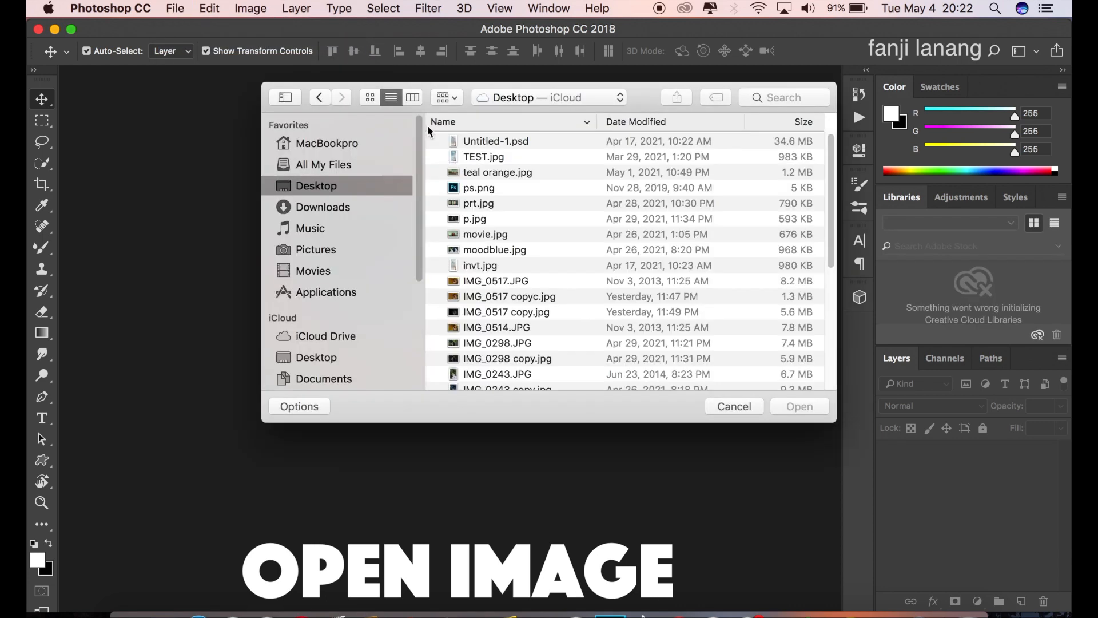
pyautogui.click(370, 98)
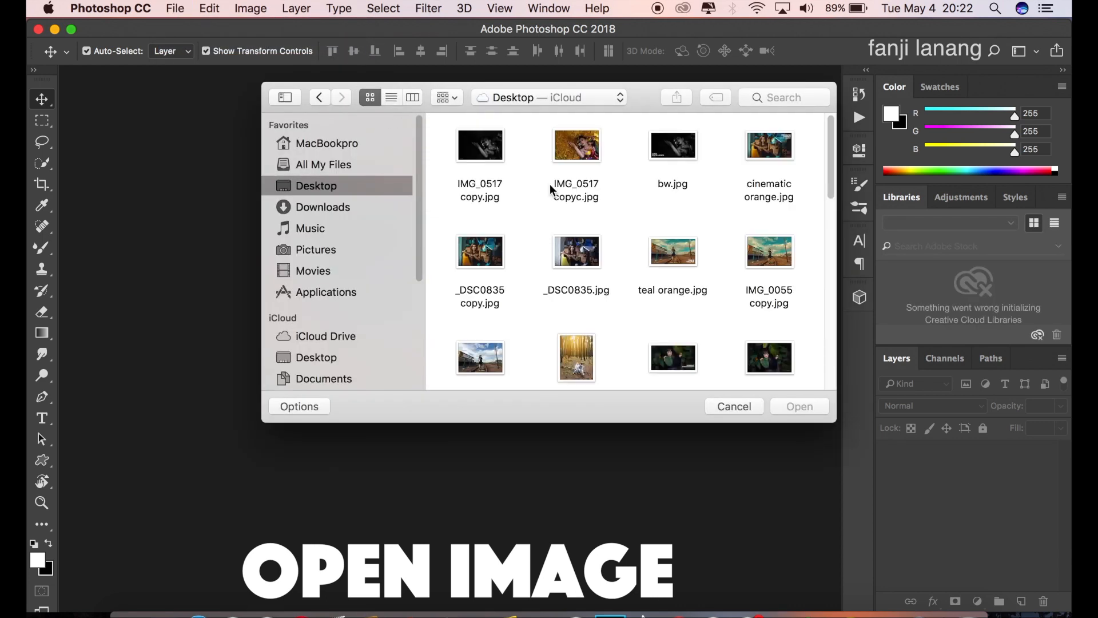
pyautogui.scroll(-15, 550, 184)
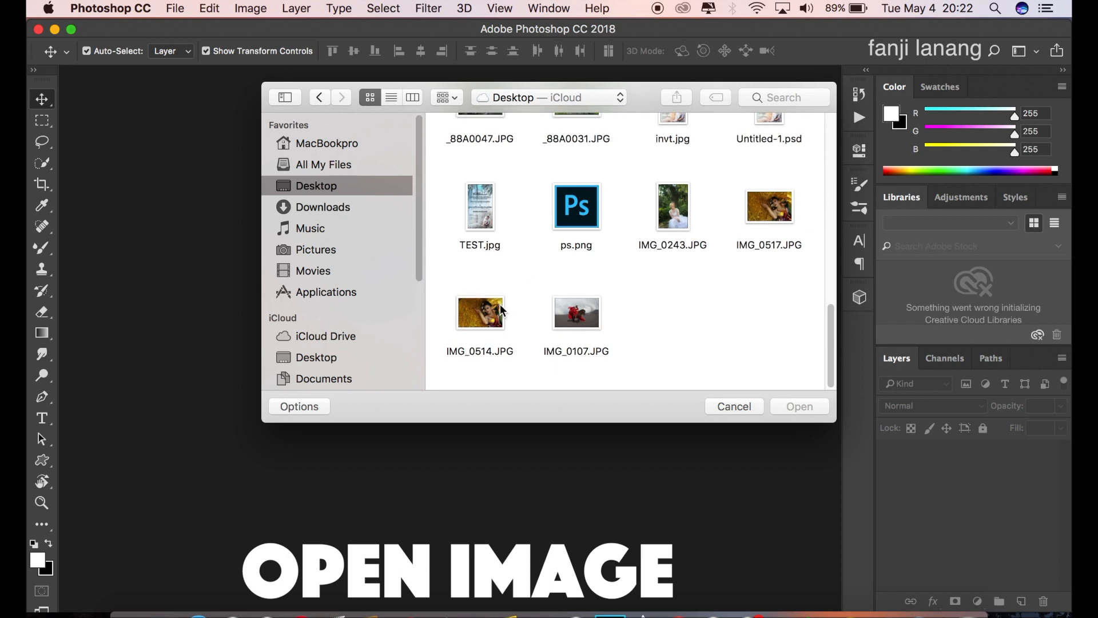
pyautogui.click(501, 309)
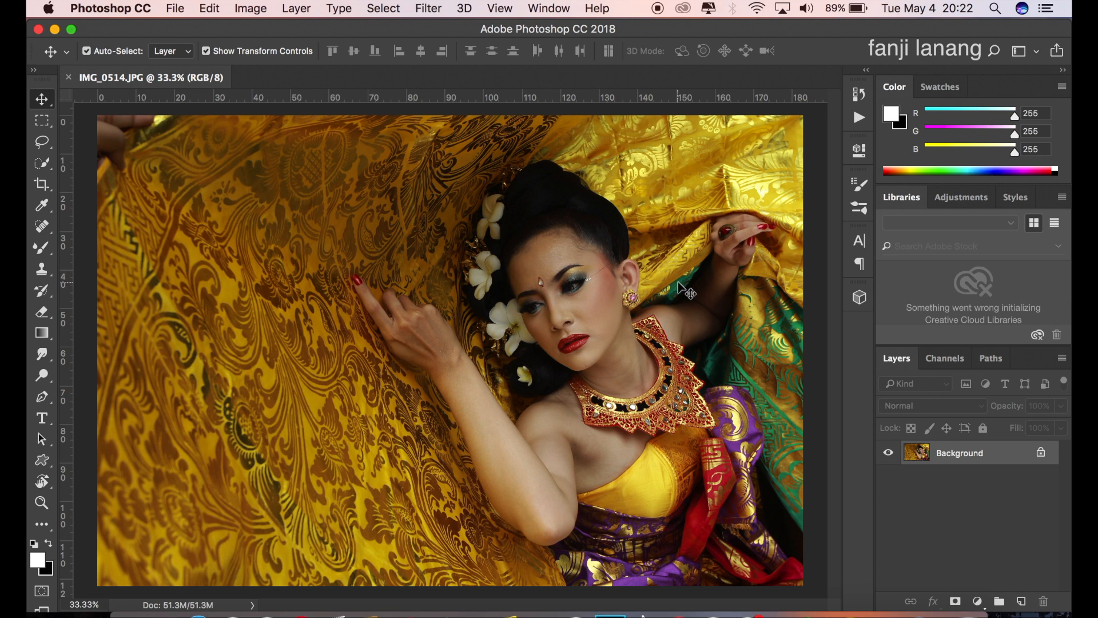
# Duplicate the Background layer and activate the Dodge tool for work on the copy.
pyautogui.click(984, 466)
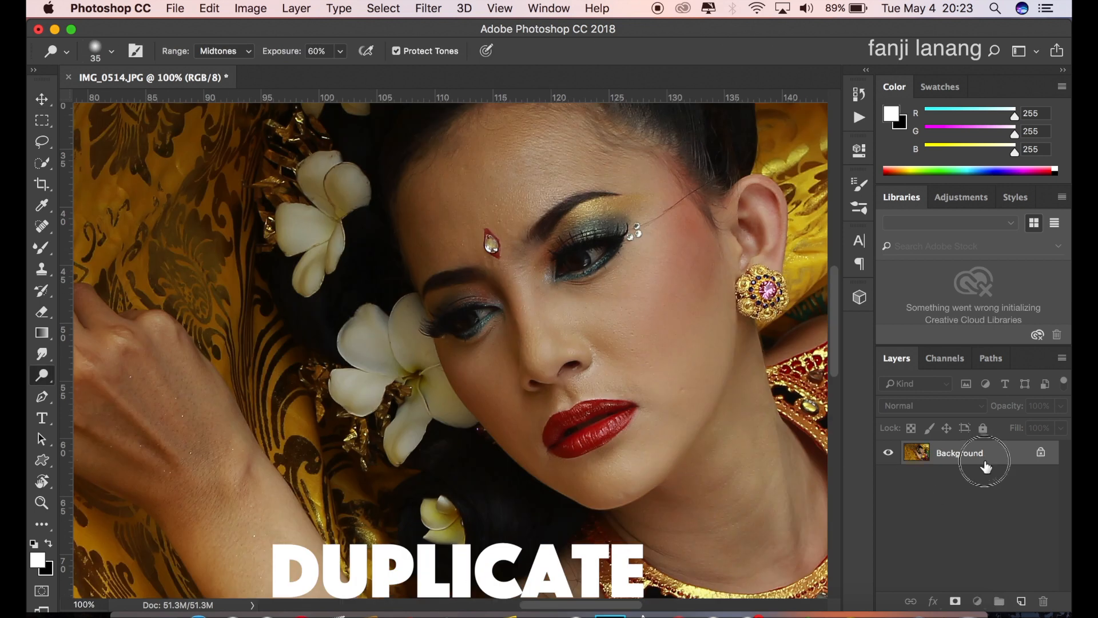
pyautogui.moveTo(984, 466); pyautogui.dragTo(1020, 601)
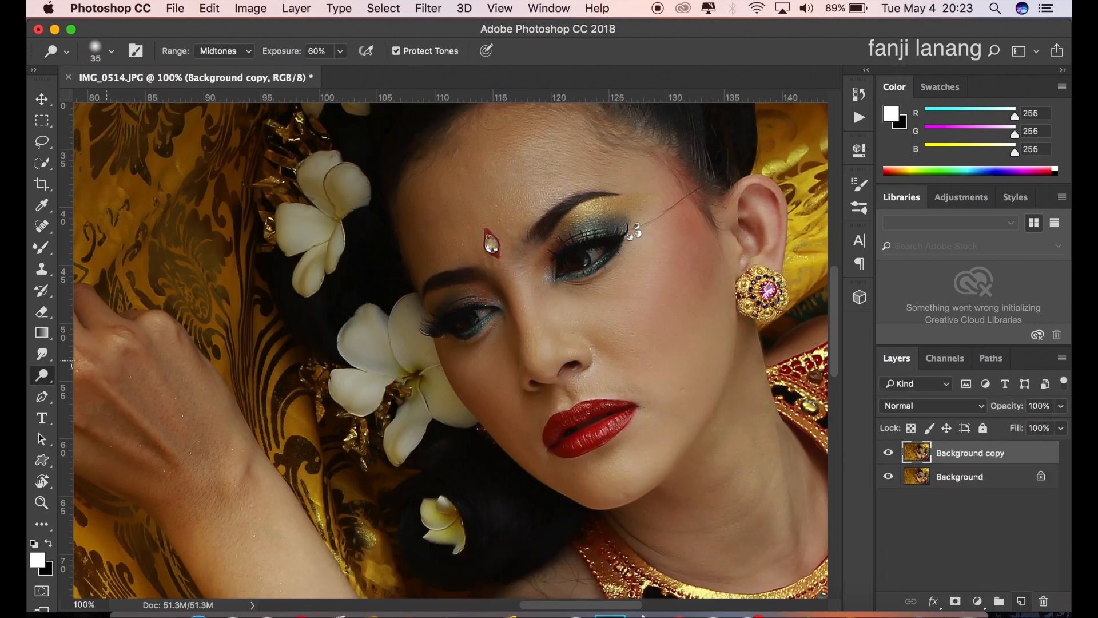
pyautogui.rightClick(42, 375)
pyautogui.click(69, 375)
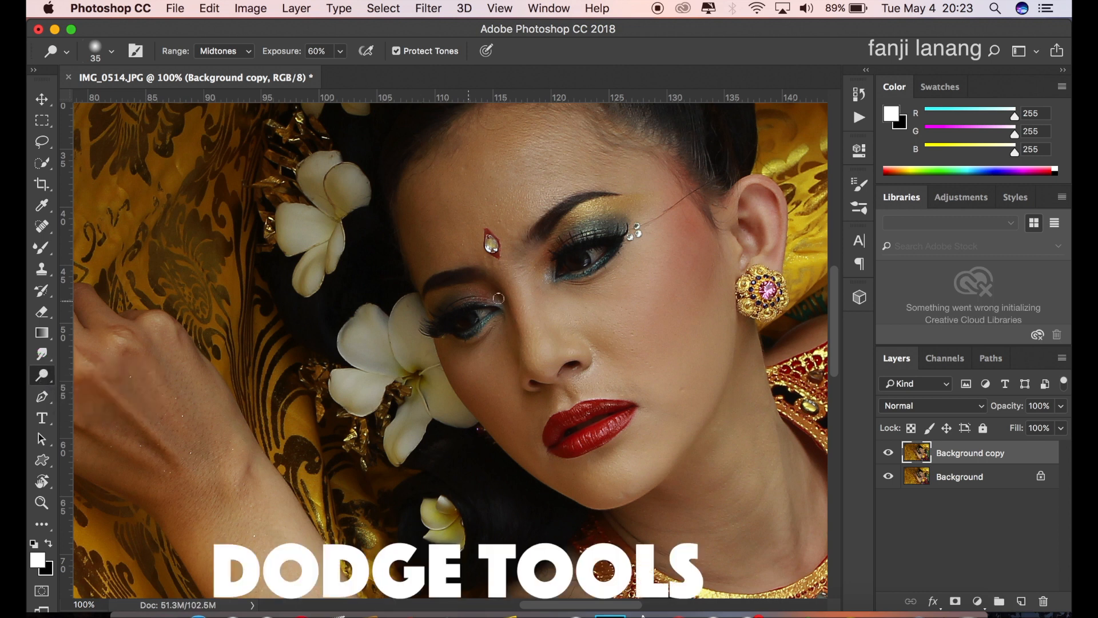
# Undo the first dodge stroke on the nose, reduce the exposure to 35%, and brighten the bridge of the nose.
pyautogui.moveTo(516, 279); pyautogui.dragTo(543, 374)
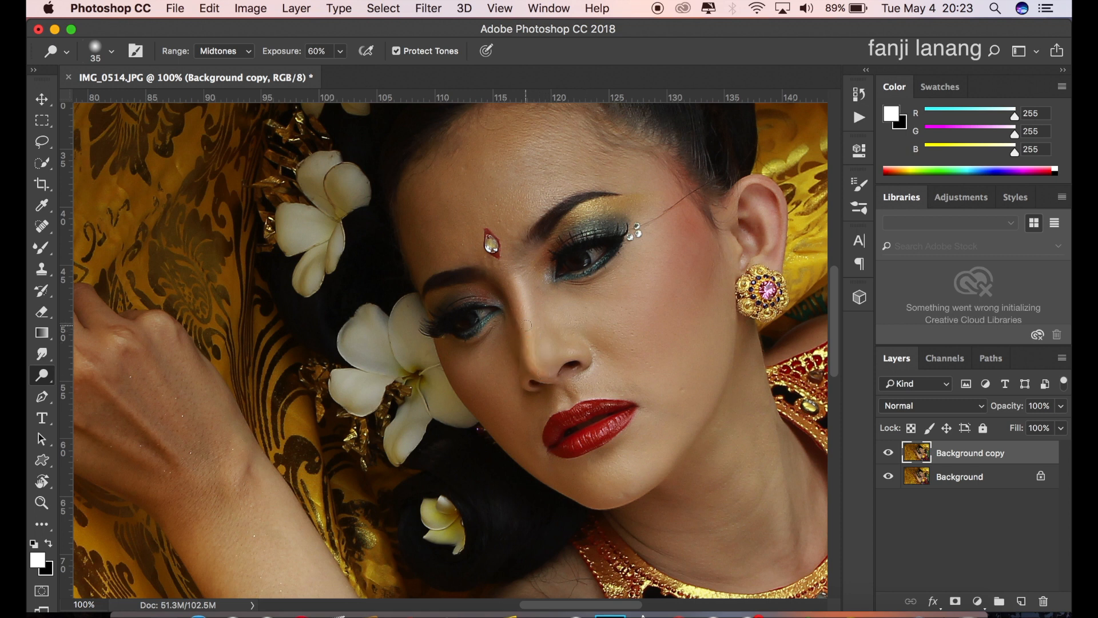
pyautogui.press('super+z')
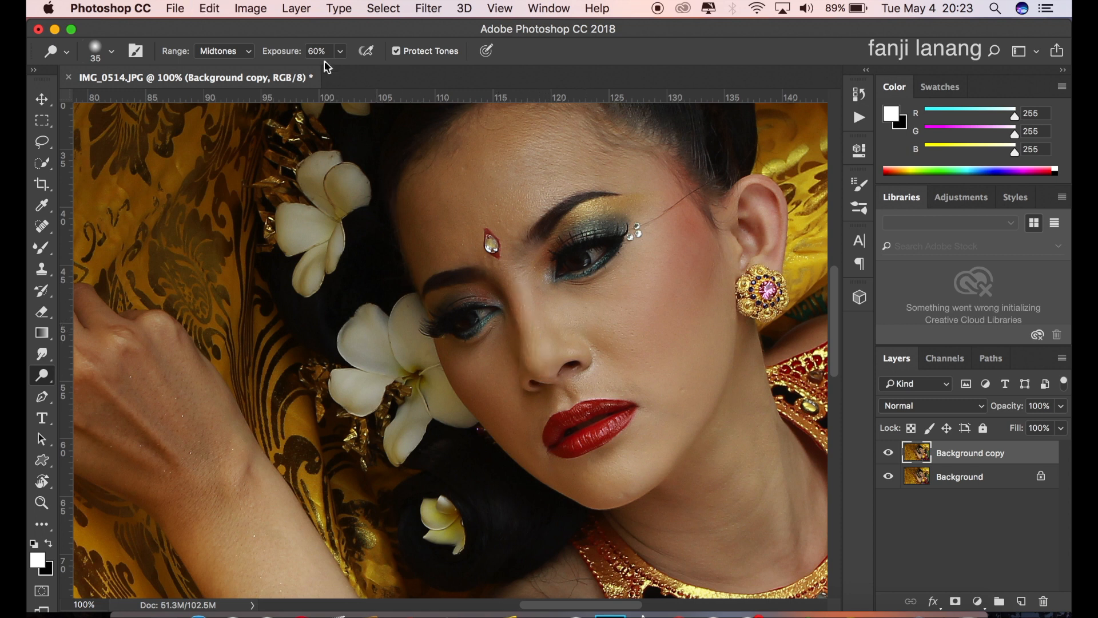
pyautogui.click(340, 52)
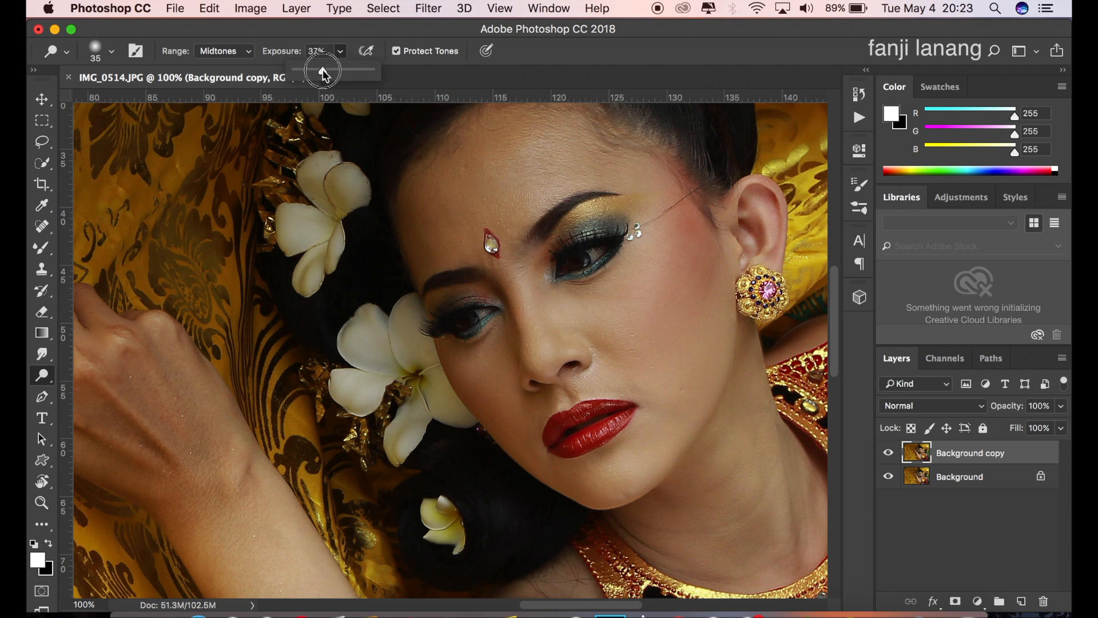
pyautogui.click(508, 279)
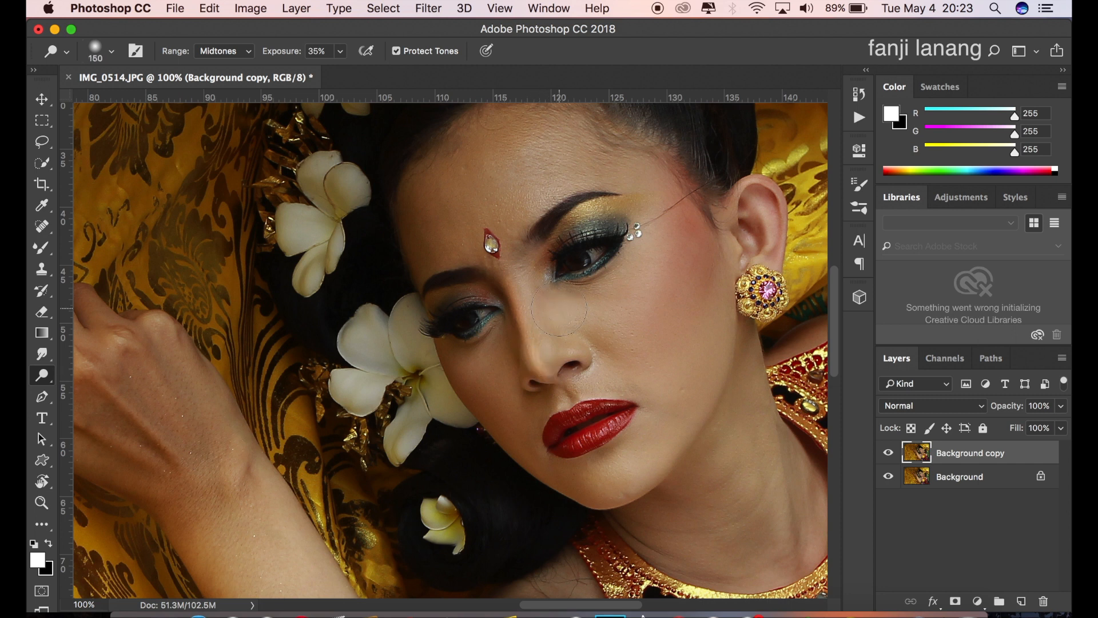
# Brighten the cheeks, forehead and chin with the Dodge tool at 35% exposure, using brush sizes of 150 to 200.
pyautogui.moveTo(577, 311)
pyautogui.mouseDown()
pyautogui.moveTo(590, 362)
pyautogui.moveTo(630, 309)
pyautogui.moveTo(634, 269)
pyautogui.moveTo(617, 305)
pyautogui.mouseUp()
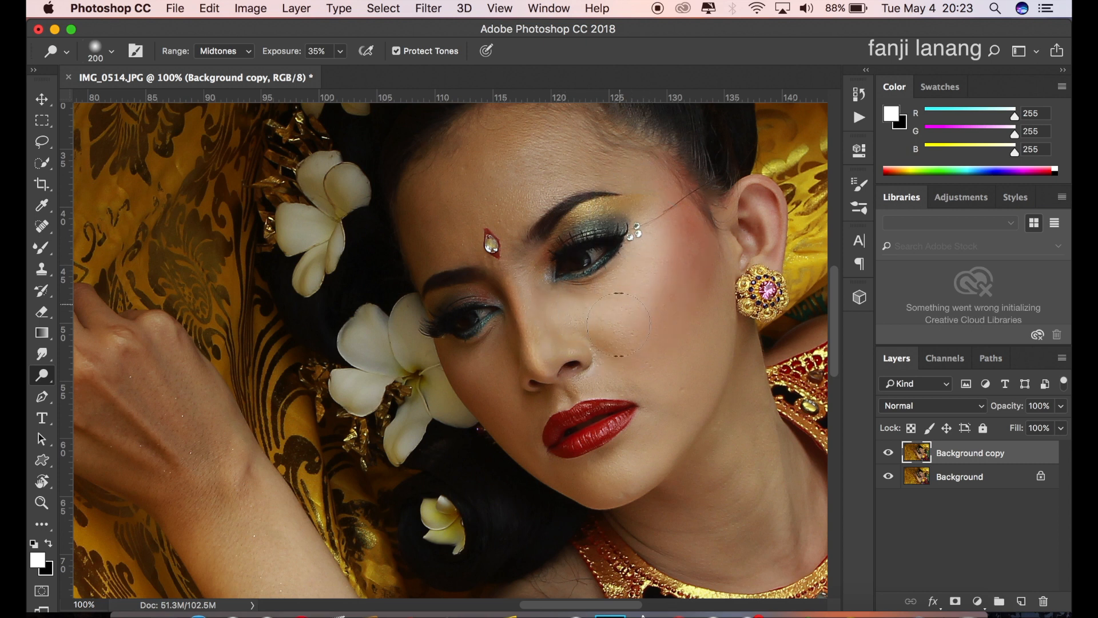
pyautogui.moveTo(489, 355); pyautogui.dragTo(474, 355)
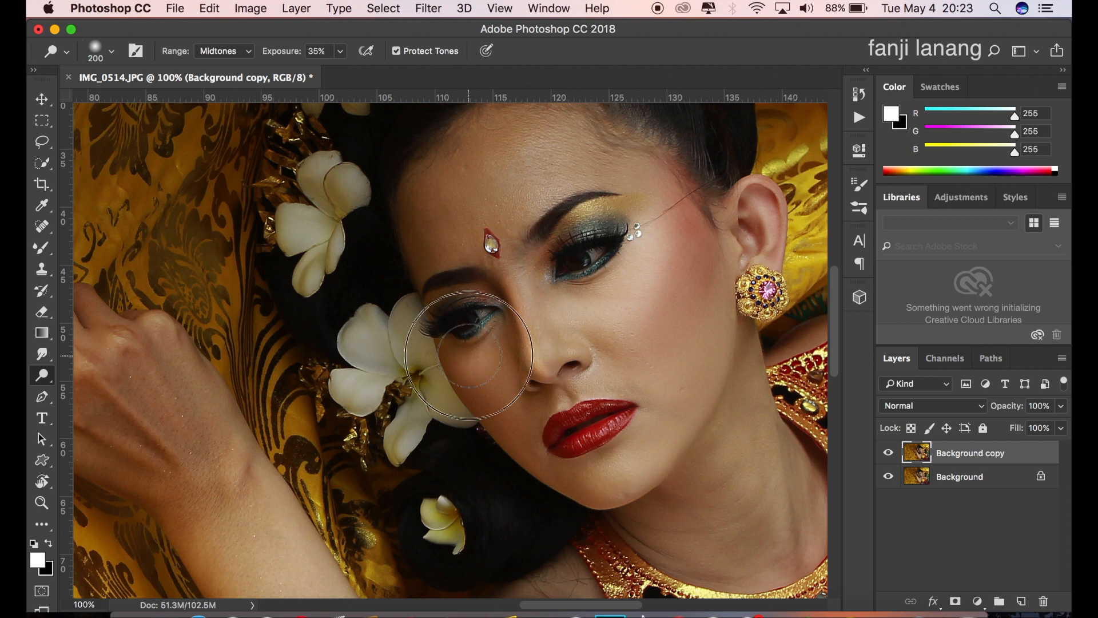
pyautogui.moveTo(508, 175)
pyautogui.mouseDown()
pyautogui.moveTo(506, 149)
pyautogui.moveTo(527, 142)
pyautogui.moveTo(427, 194)
pyautogui.moveTo(481, 154)
pyautogui.mouseUp()
pyautogui.moveTo(615, 302)
pyautogui.mouseDown()
pyautogui.moveTo(615, 329)
pyautogui.moveTo(637, 332)
pyautogui.mouseUp()
pyautogui.moveTo(592, 454)
pyautogui.mouseDown()
pyautogui.moveTo(603, 476)
pyautogui.moveTo(619, 464)
pyautogui.mouseUp()
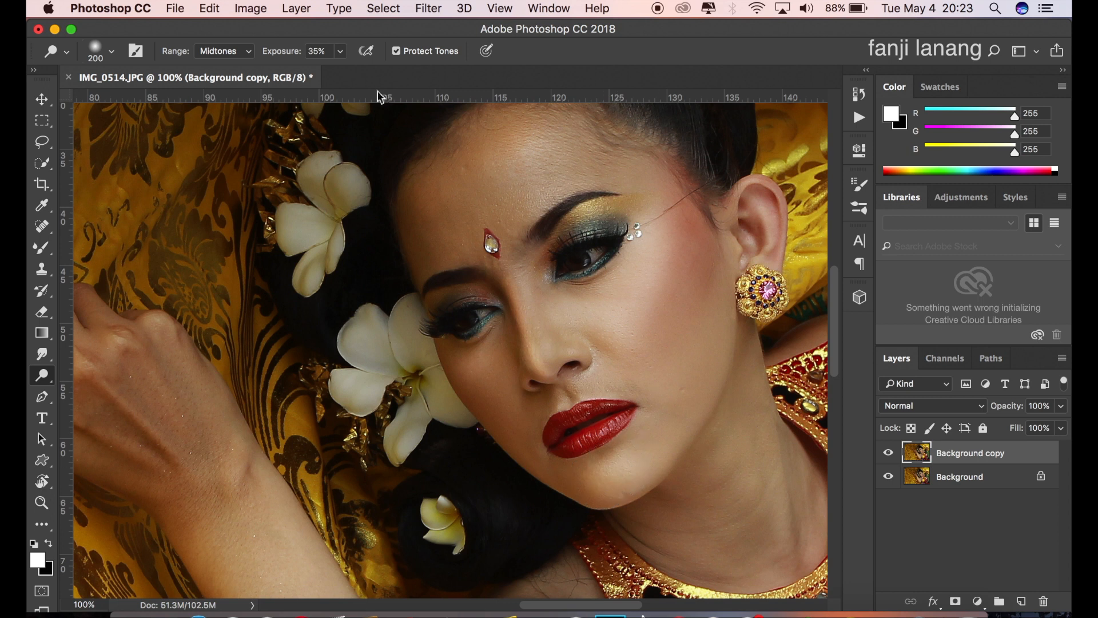
# Dodge the outer cheek and neck area at a lower exposure, ending with the exposure set to 26%.
pyautogui.click(339, 50)
pyautogui.moveTo(340, 70); pyautogui.dragTo(330, 71)
pyautogui.moveTo(712, 306)
pyautogui.mouseDown()
pyautogui.moveTo(672, 425)
pyautogui.moveTo(718, 316)
pyautogui.mouseUp()
pyautogui.moveTo(724, 540); pyautogui.dragTo(693, 415)
pyautogui.click(339, 51)
pyautogui.moveTo(330, 71); pyautogui.dragTo(333, 70)
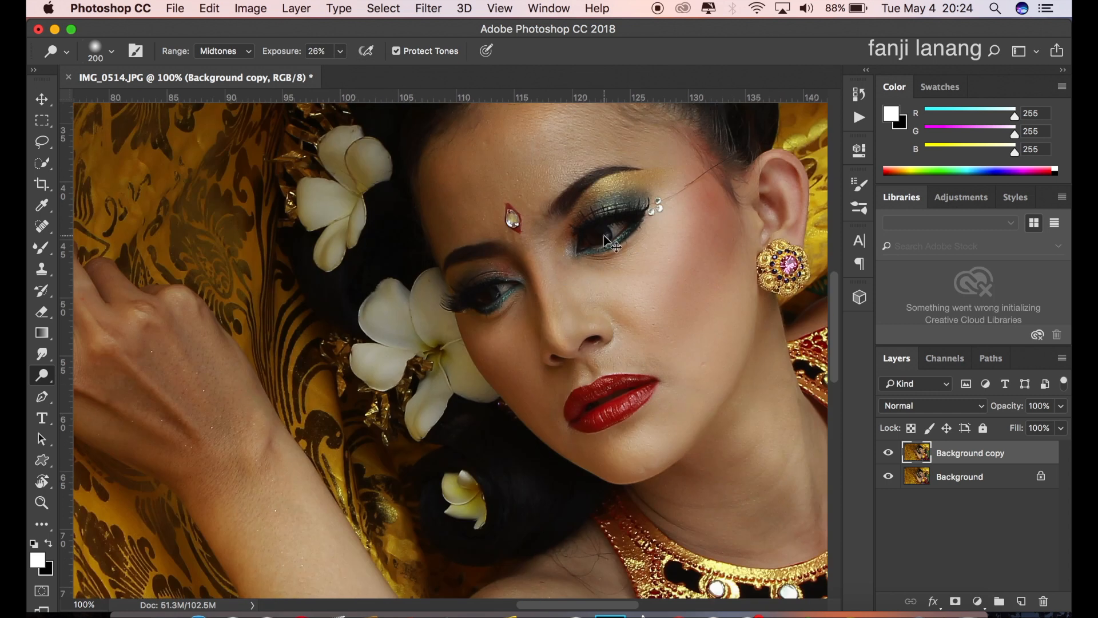
# Brighten the whites of both eyes with the Dodge tool, using a size 20 brush and 36% exposure.
pyautogui.press('super+equal')
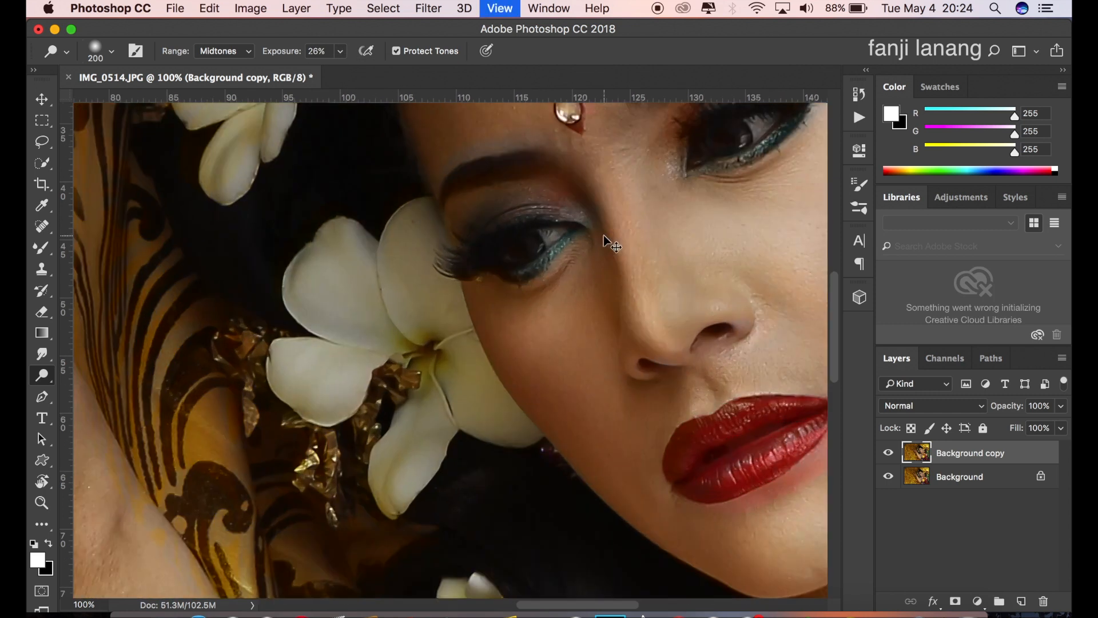
pyautogui.press('super+equal')
pyautogui.press('[')
pyautogui.press('[')
pyautogui.press('[')
pyautogui.press('[')
pyautogui.press('[')
pyautogui.press('[')
pyautogui.press('[')
pyautogui.press('[')
pyautogui.press('[')
pyautogui.press('[')
pyautogui.press('[')
pyautogui.press('[')
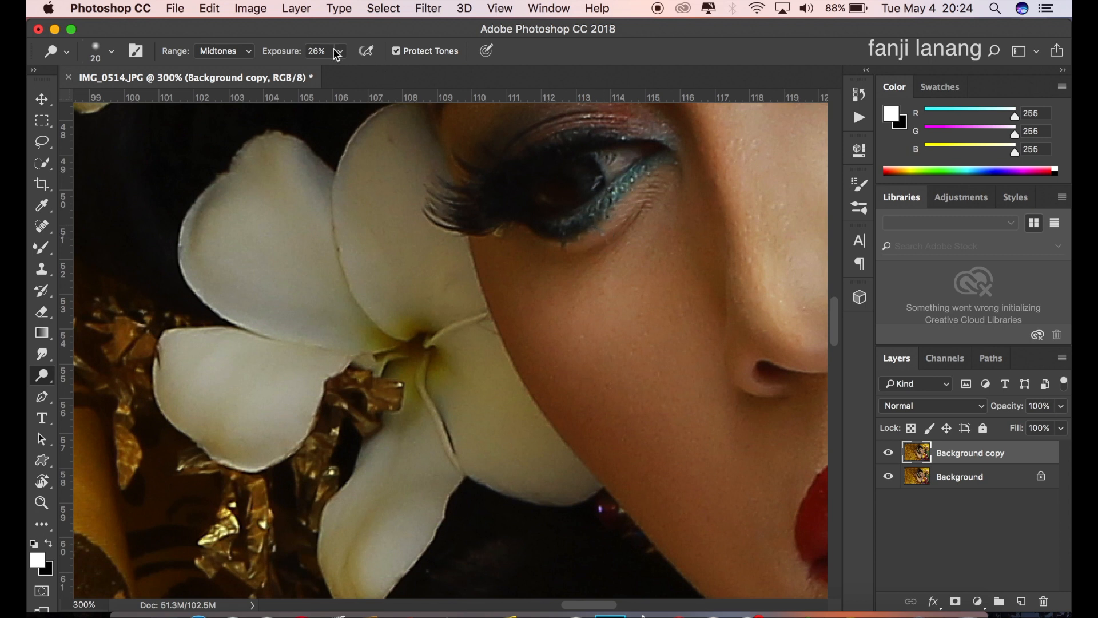
pyautogui.moveTo(337, 54); pyautogui.dragTo(350, 75)
pyautogui.moveTo(614, 159)
pyautogui.mouseDown()
pyautogui.moveTo(641, 149)
pyautogui.moveTo(620, 160)
pyautogui.mouseUp()
pyautogui.press('space')
pyautogui.moveTo(698, 147); pyautogui.dragTo(449, 346)
pyautogui.moveTo(609, 230); pyautogui.dragTo(626, 217)
pyautogui.moveTo(713, 185)
pyautogui.mouseDown()
pyautogui.moveTo(697, 197)
pyautogui.moveTo(719, 171)
pyautogui.moveTo(729, 180)
pyautogui.mouseUp()
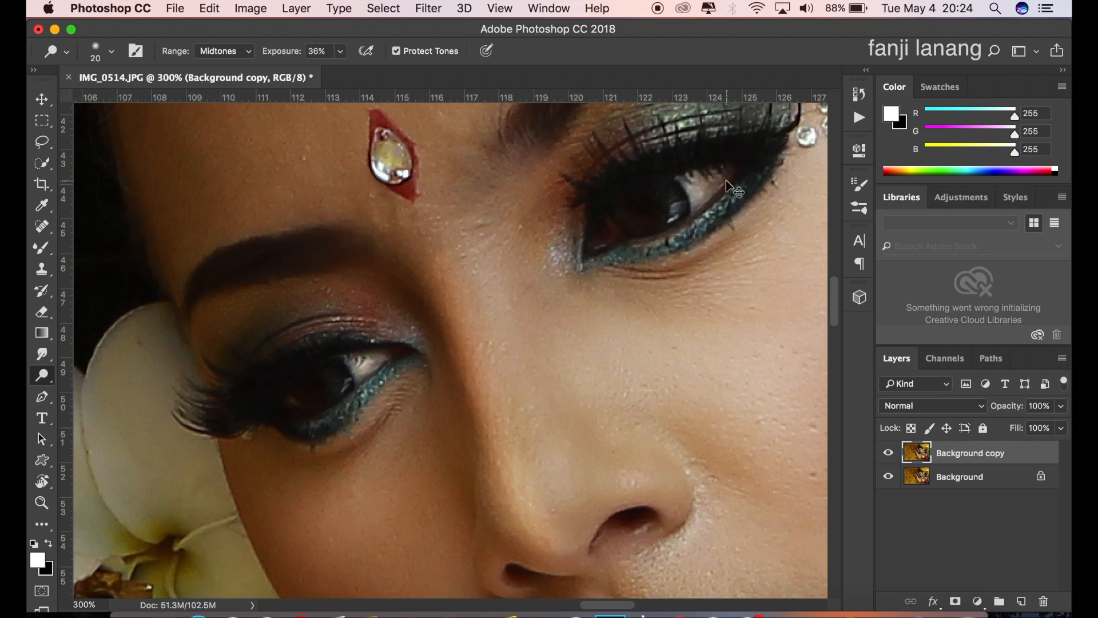
# Dodge the arm and shoulder skin with a size 175 brush at 25% exposure, and compare the layer with the original.
pyautogui.press('super+minus')
pyautogui.press('super+minus')
pyautogui.press('super+minus')
pyautogui.press('super+minus')
pyautogui.press('super+minus')
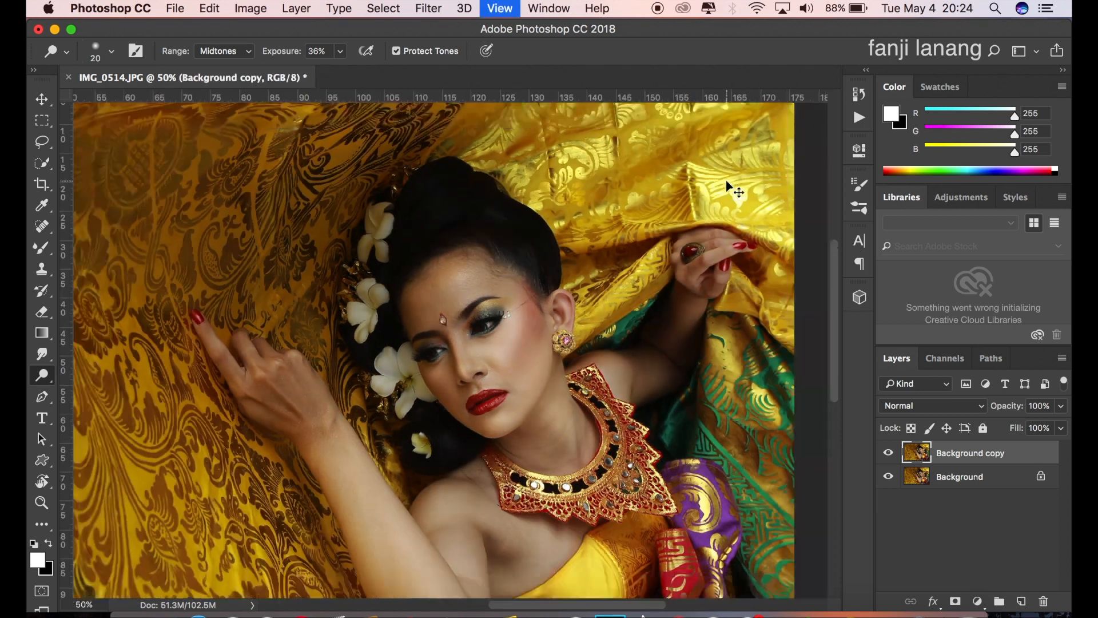
pyautogui.press('super+plus')
pyautogui.press(']')
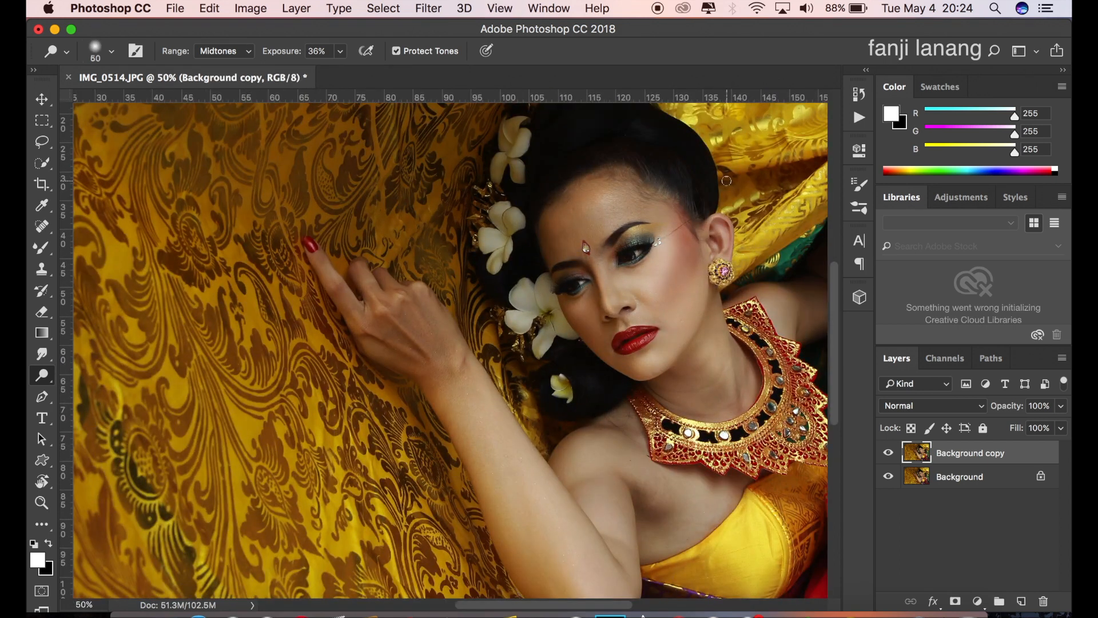
pyautogui.click(340, 51)
pyautogui.moveTo(337, 73); pyautogui.dragTo(330, 73)
pyautogui.moveTo(513, 291); pyautogui.dragTo(442, 176)
pyautogui.moveTo(419, 297)
pyautogui.mouseDown()
pyautogui.moveTo(507, 466)
pyautogui.moveTo(420, 303)
pyautogui.mouseUp()
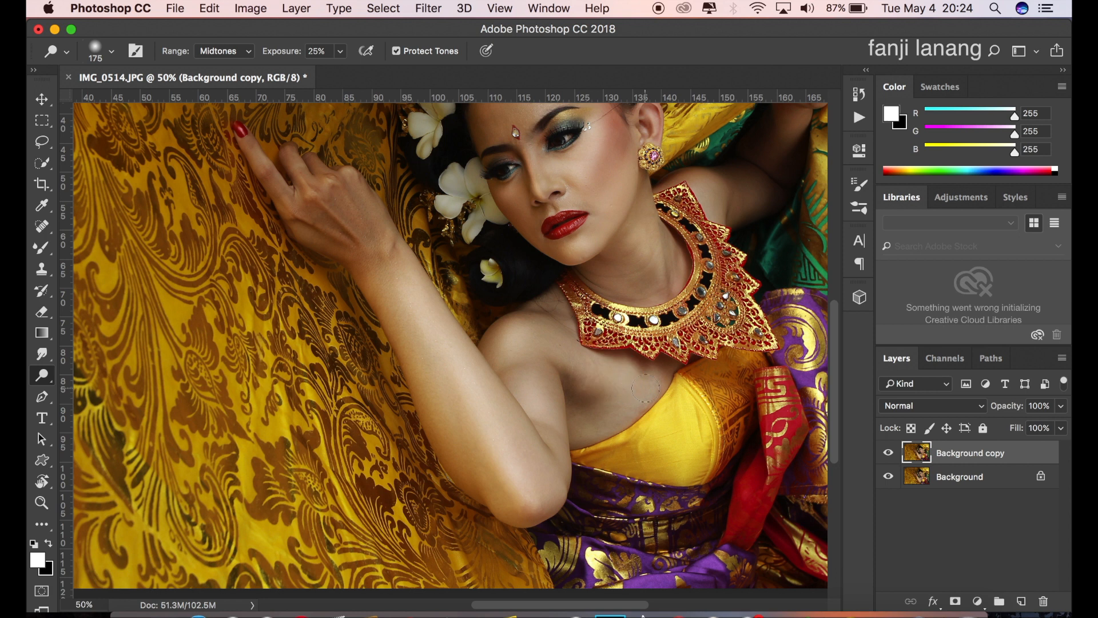
pyautogui.moveTo(748, 194); pyautogui.dragTo(651, 307)
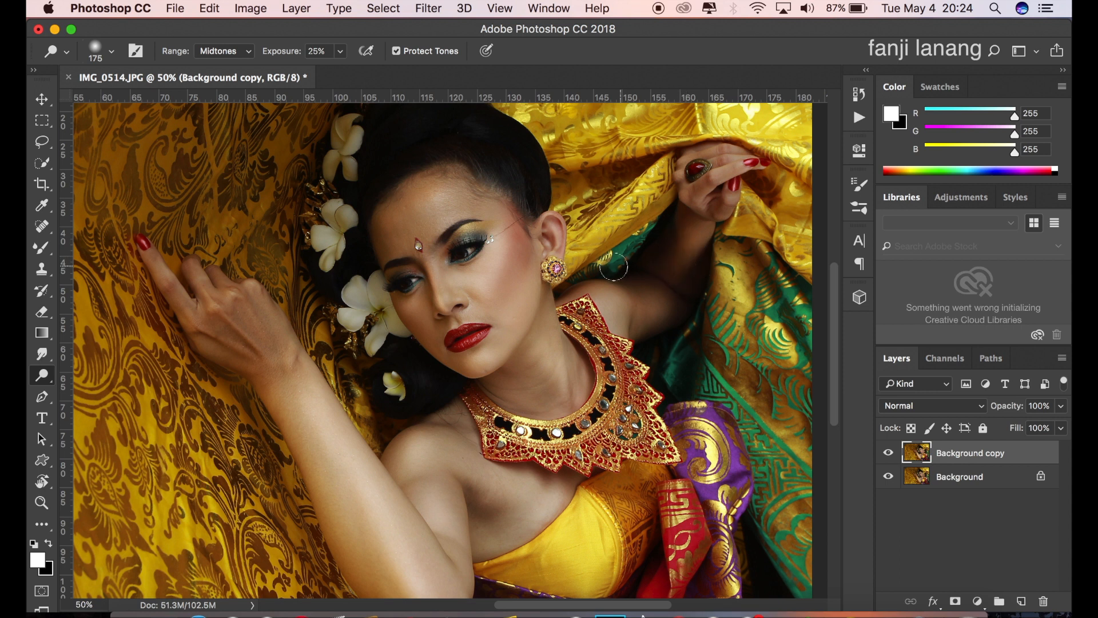
pyautogui.click(888, 452)
pyautogui.click(888, 452)
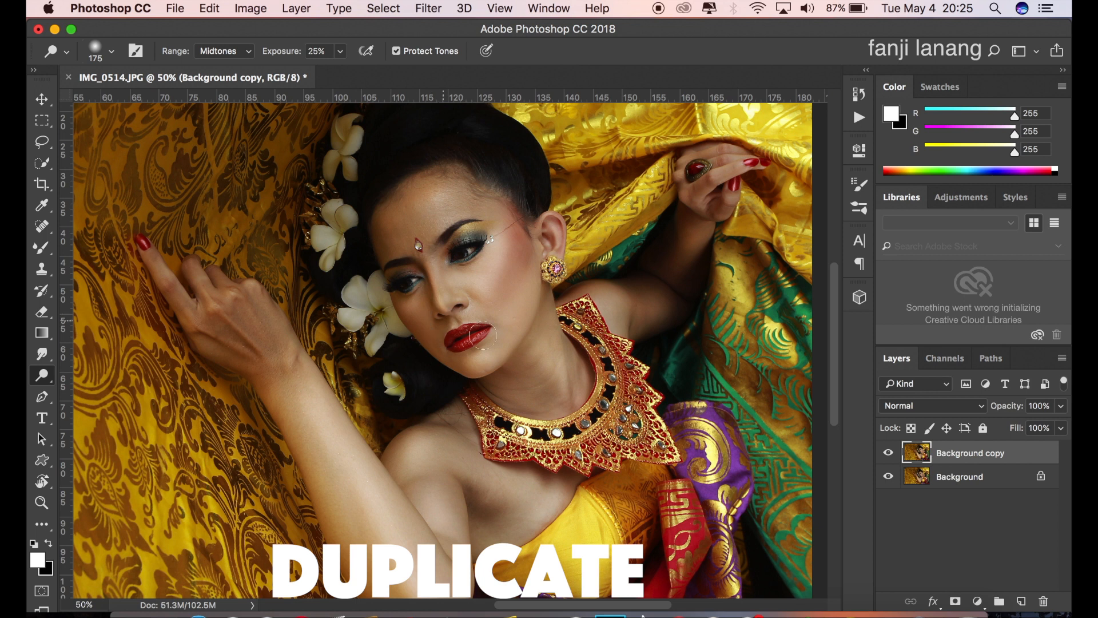
# Duplicate the dodged layer twice and rename the lower of the two new copies "blur".
pyautogui.moveTo(979, 457); pyautogui.dragTo(1020, 600)
pyautogui.moveTo(970, 453); pyautogui.dragTo(1021, 598)
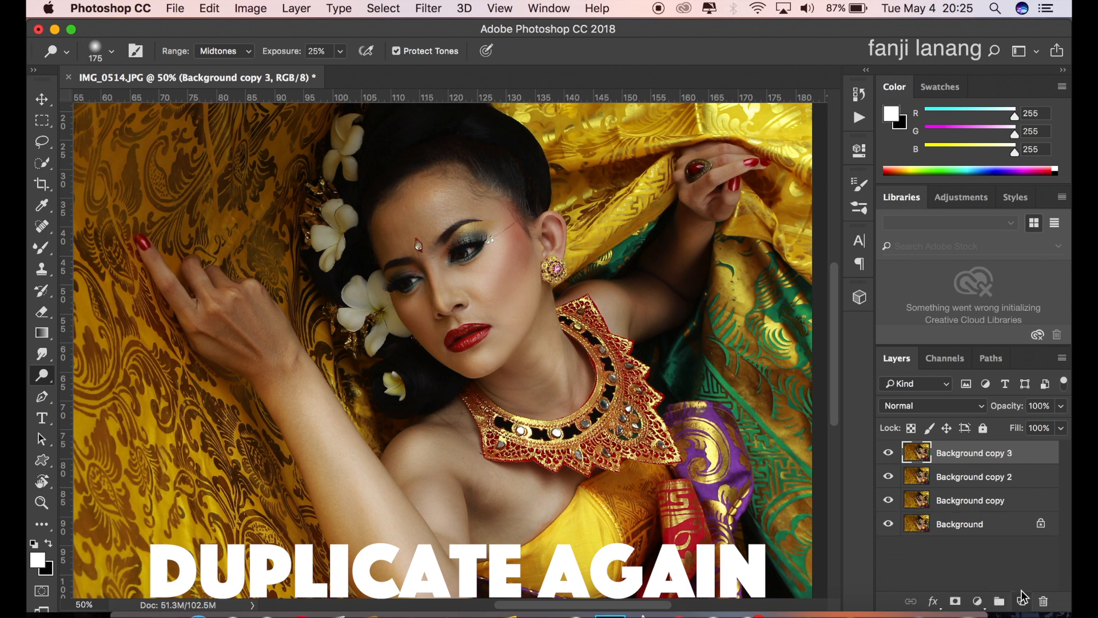
pyautogui.doubleClick(965, 475)
pyautogui.write('blur')
pyautogui.press('Return')
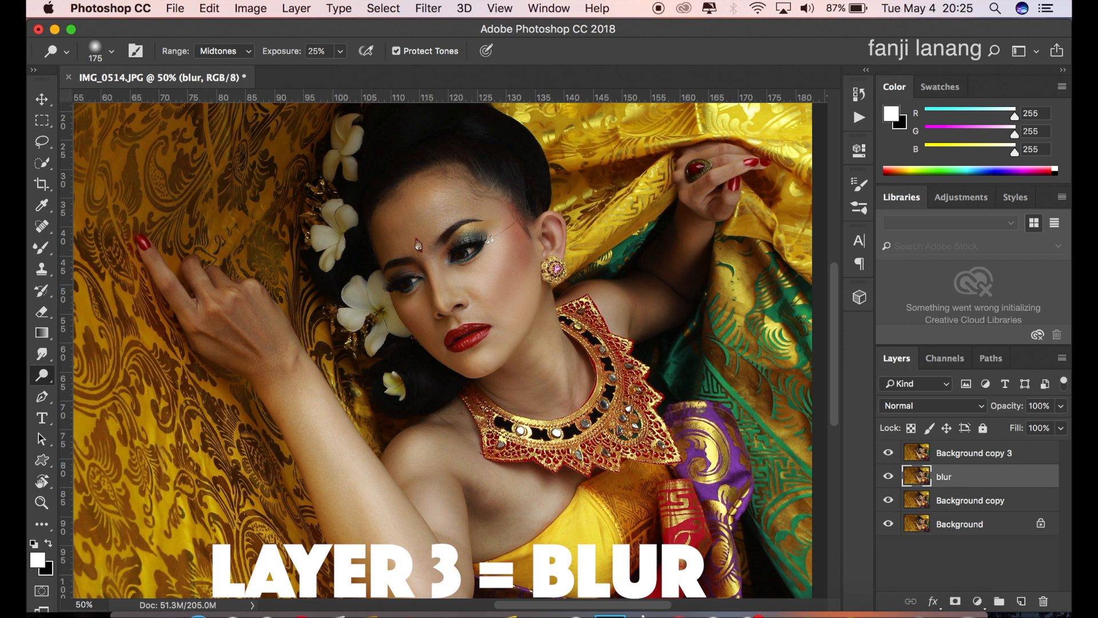
# Hide the topmost layer and apply a Gaussian Blur with a 5.0 pixel radius to the blur layer.
pyautogui.click(888, 451)
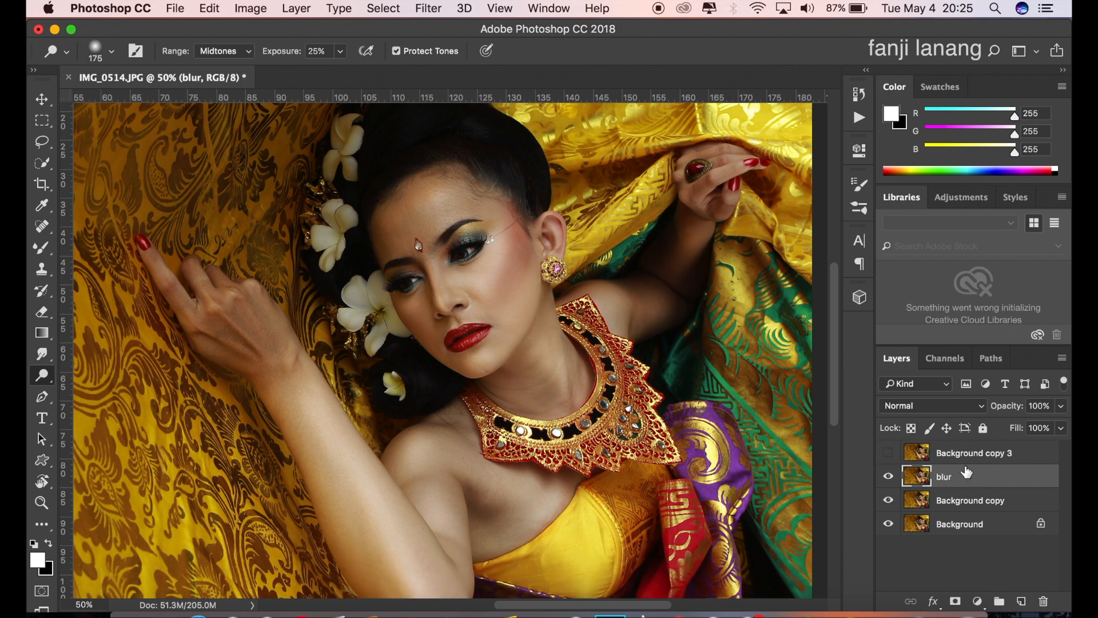
pyautogui.click(433, 12)
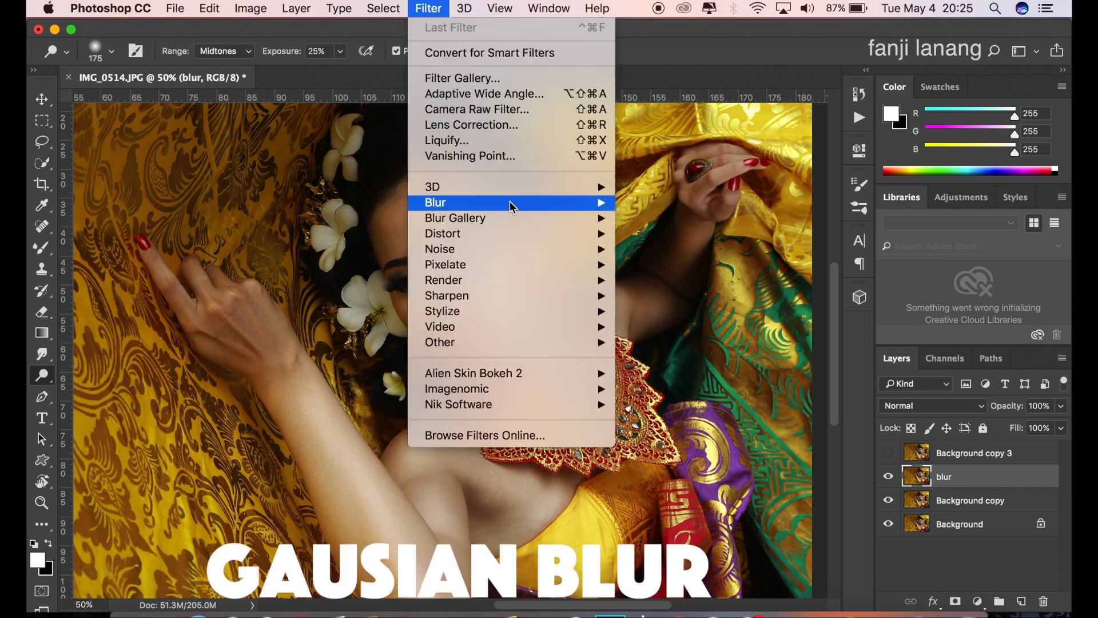
pyautogui.moveTo(513, 203)
pyautogui.click(663, 264)
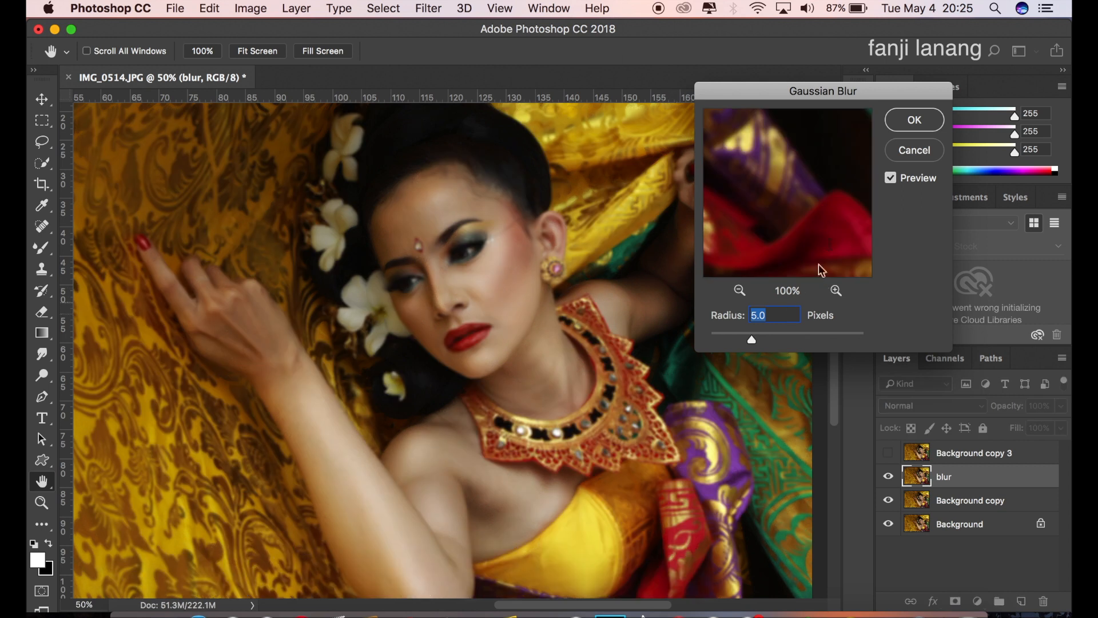
pyautogui.click(914, 120)
pyautogui.press('o')
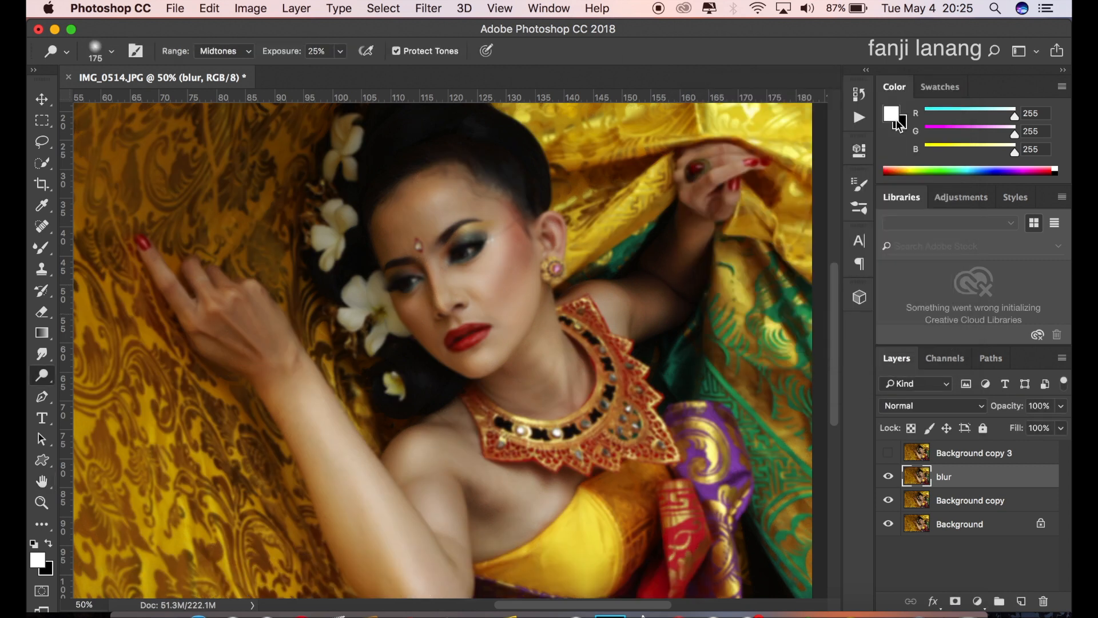
# Show the topmost layer, Background copy 3, and start Apply Image on it with the blur layer as the source.
pyautogui.click(888, 453)
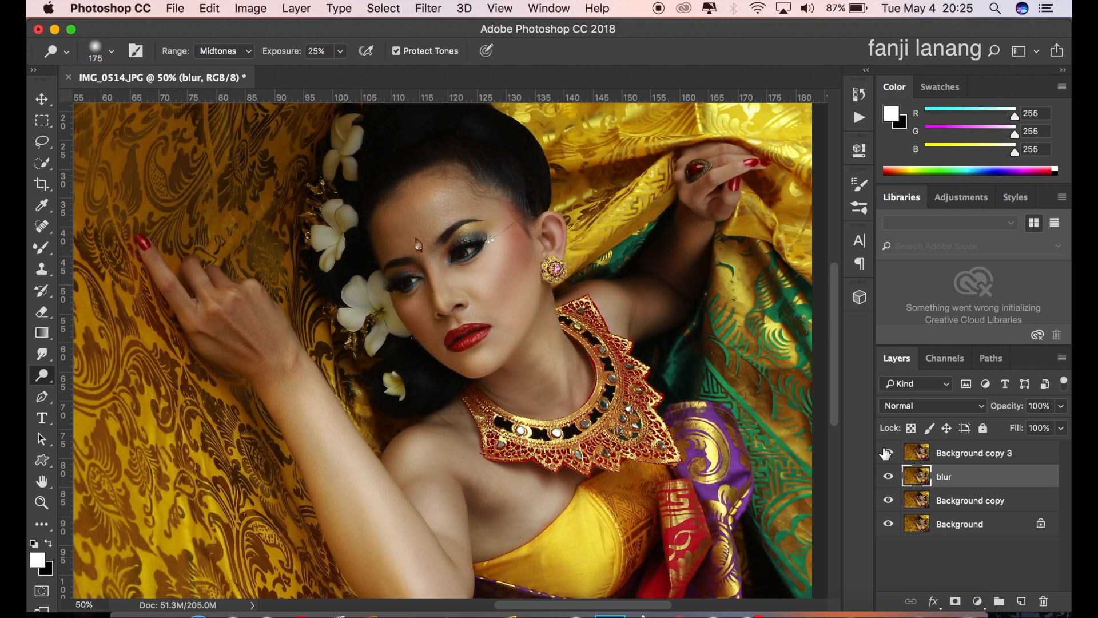
pyautogui.click(975, 454)
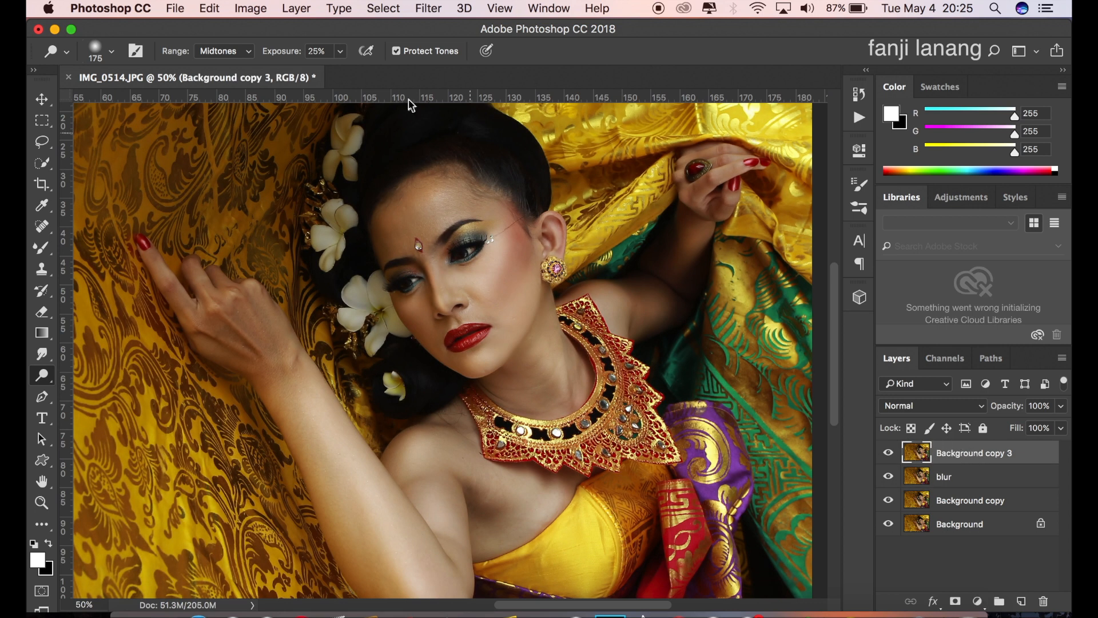
pyautogui.click(251, 8)
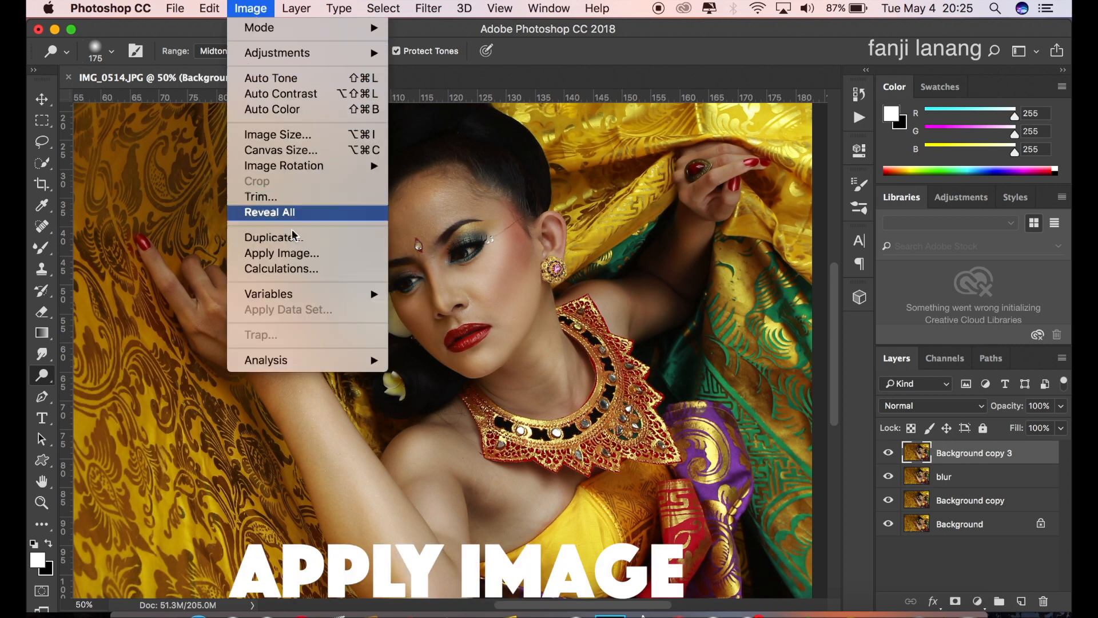
pyautogui.click(282, 253)
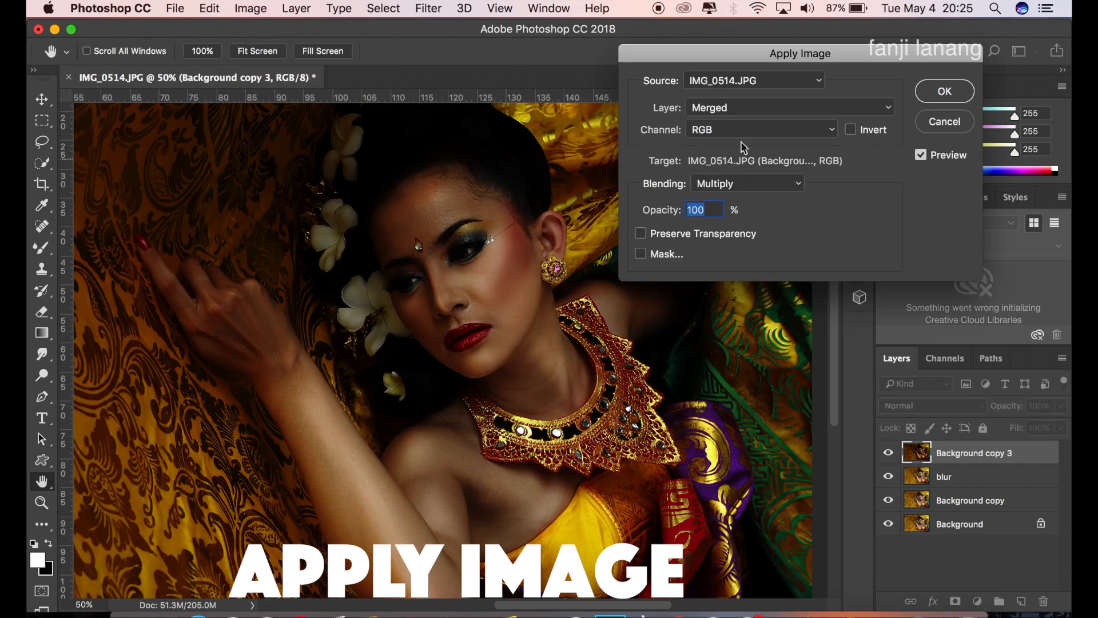
pyautogui.click(745, 109)
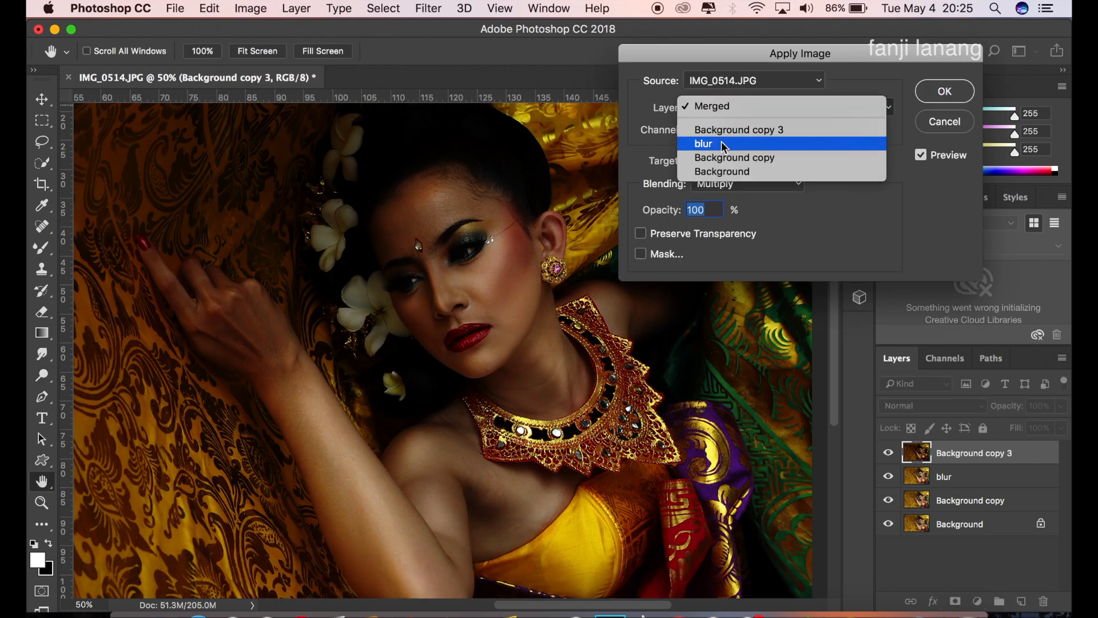
pyautogui.click(865, 144)
# Apply the blur layer to Background copy 3 with Subtract blending, a scale of 2 and an offset of 128.
pyautogui.click(747, 184)
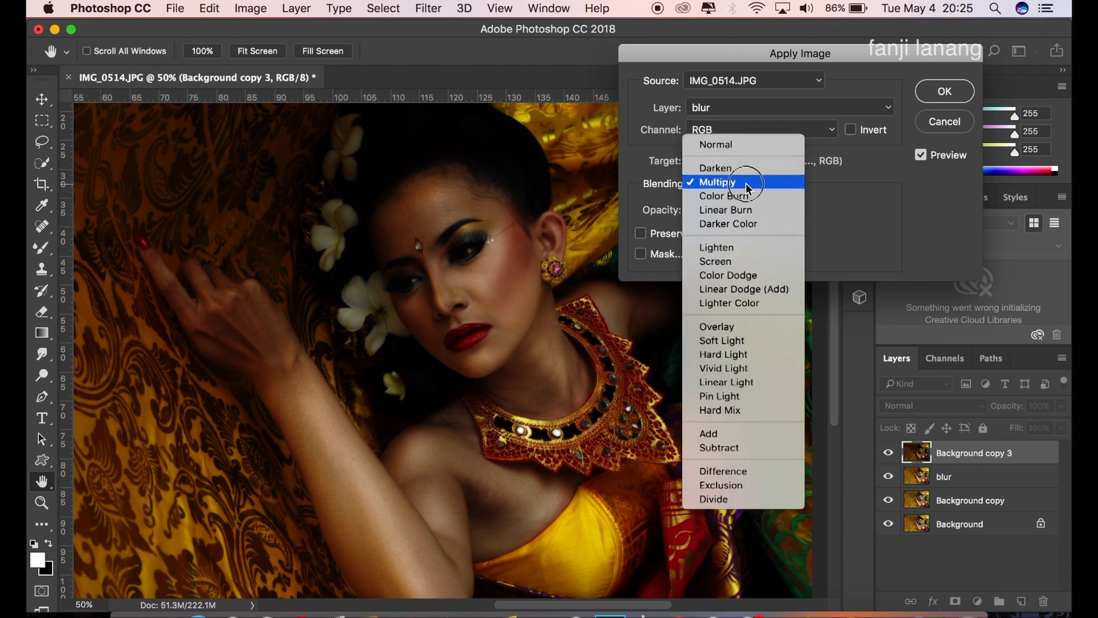
pyautogui.click(744, 449)
pyautogui.doubleClick(845, 203)
pyautogui.doubleClick(853, 232)
pyautogui.write('12')
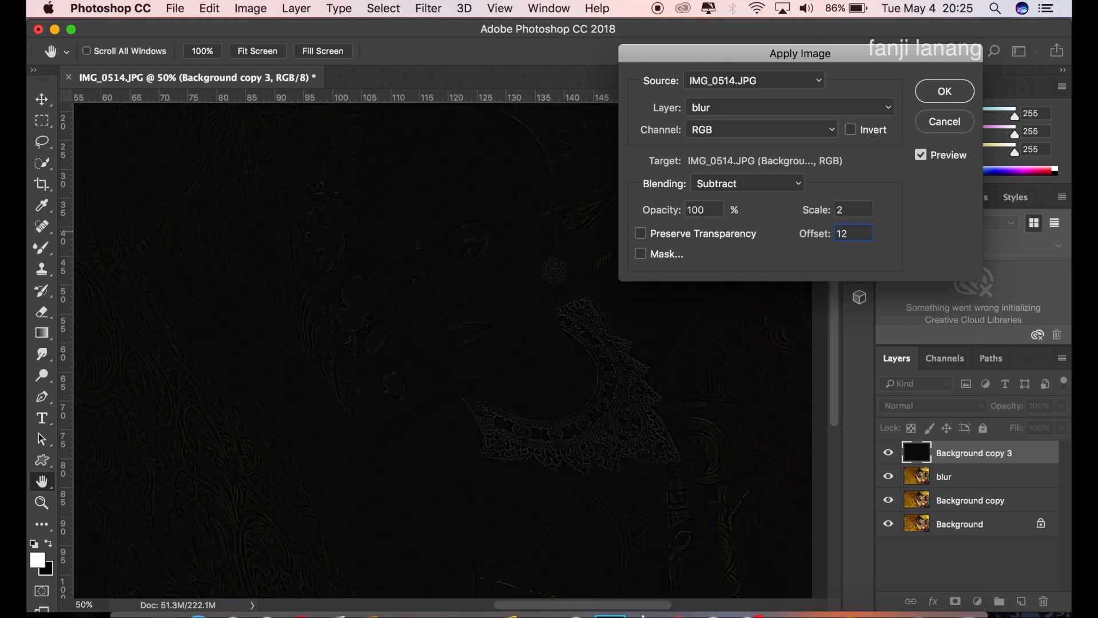
pyautogui.write('8')
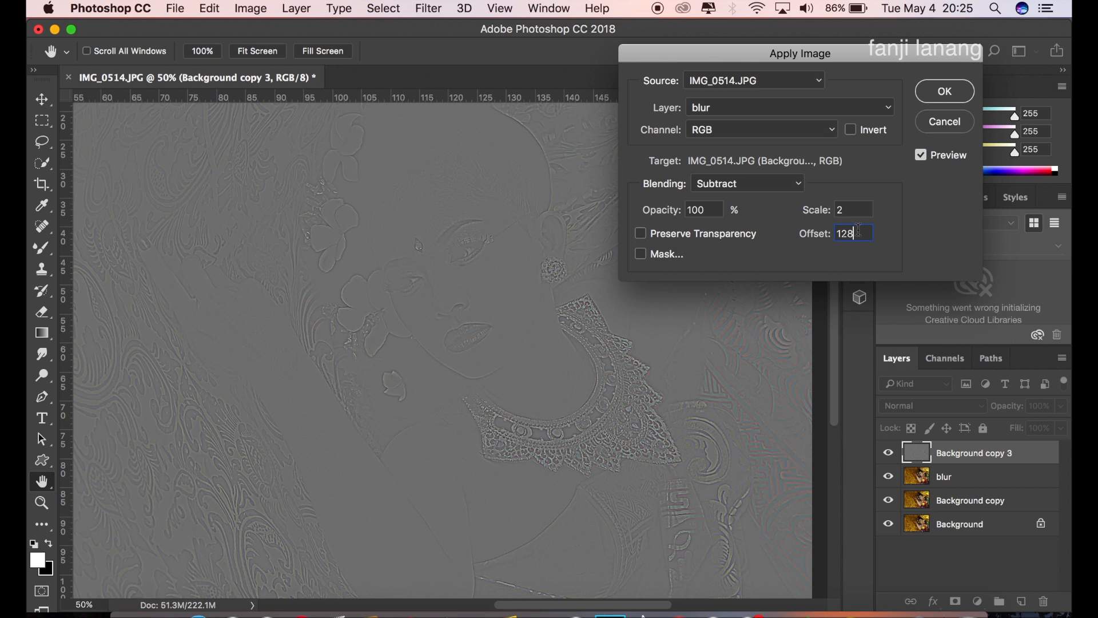
pyautogui.click(944, 92)
pyautogui.press('o')
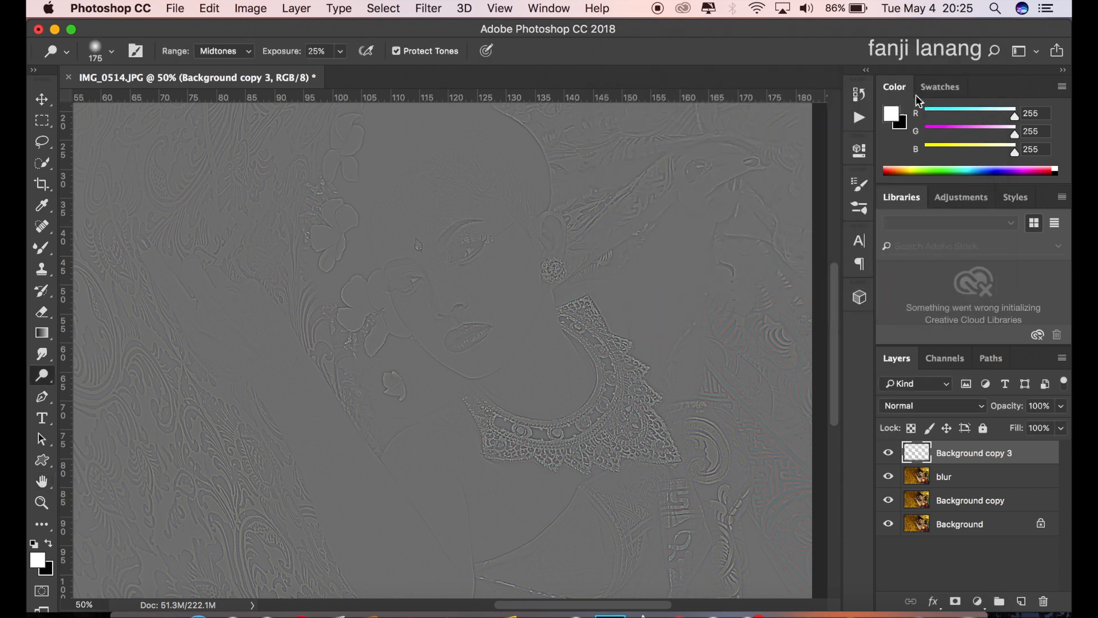
# Set the blend mode of Background copy 3 to Linear Light and duplicate the blur layer.
pyautogui.click(885, 403)
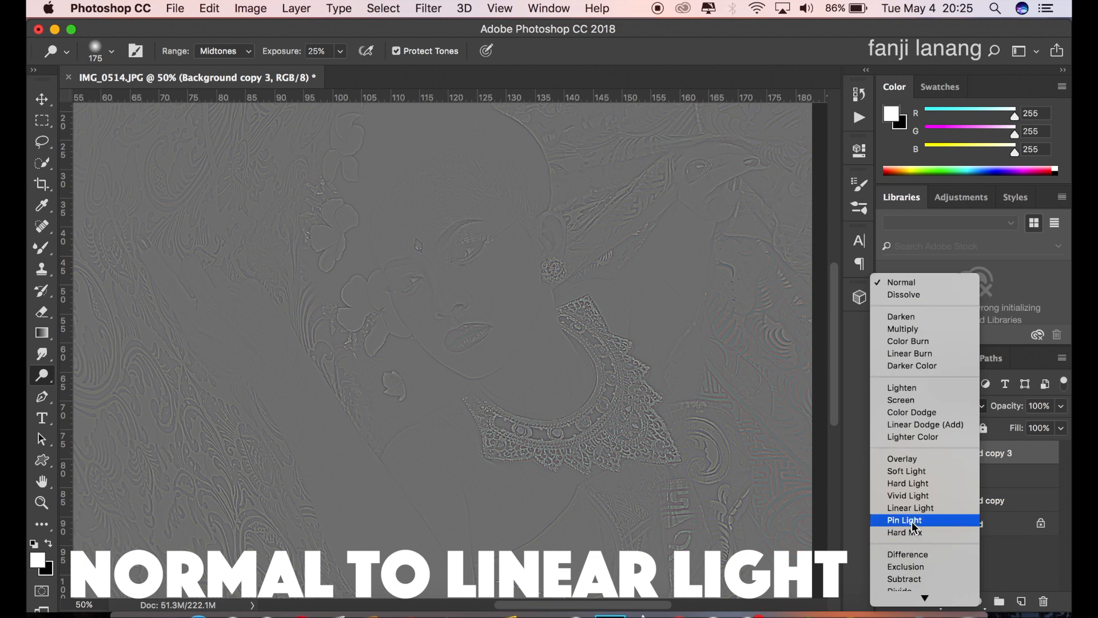
pyautogui.click(910, 508)
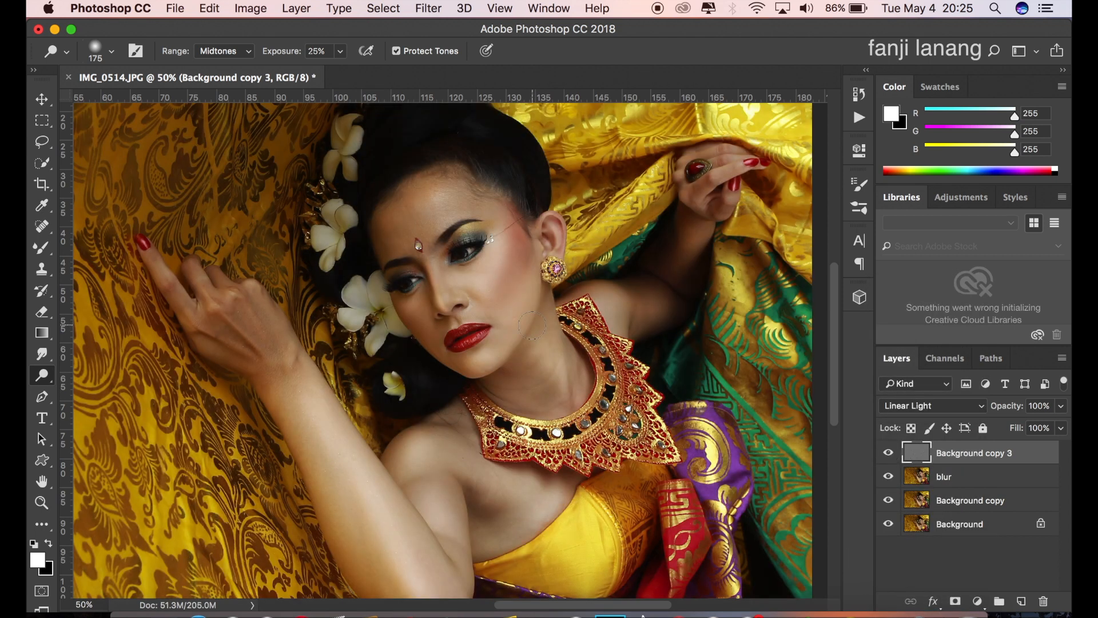
pyautogui.moveTo(964, 477); pyautogui.dragTo(1021, 601)
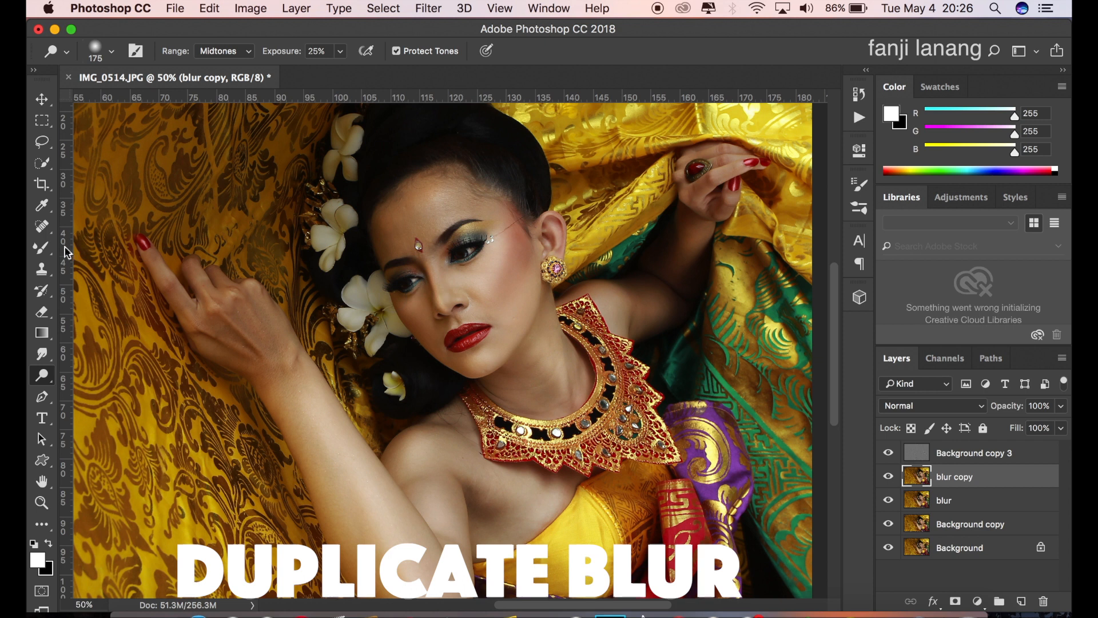
# Choose the Mixer Brush tool for the blur copy layer and review its Wet, Load, Mix and Flow settings.
pyautogui.click(41, 247)
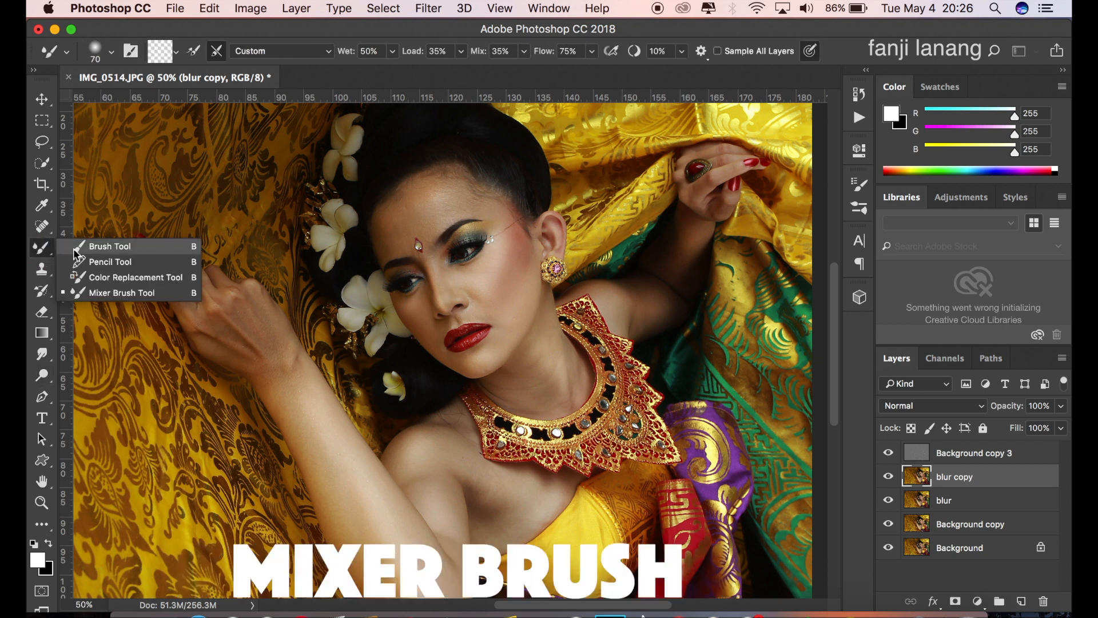
pyautogui.click(109, 292)
pyautogui.click(45, 247)
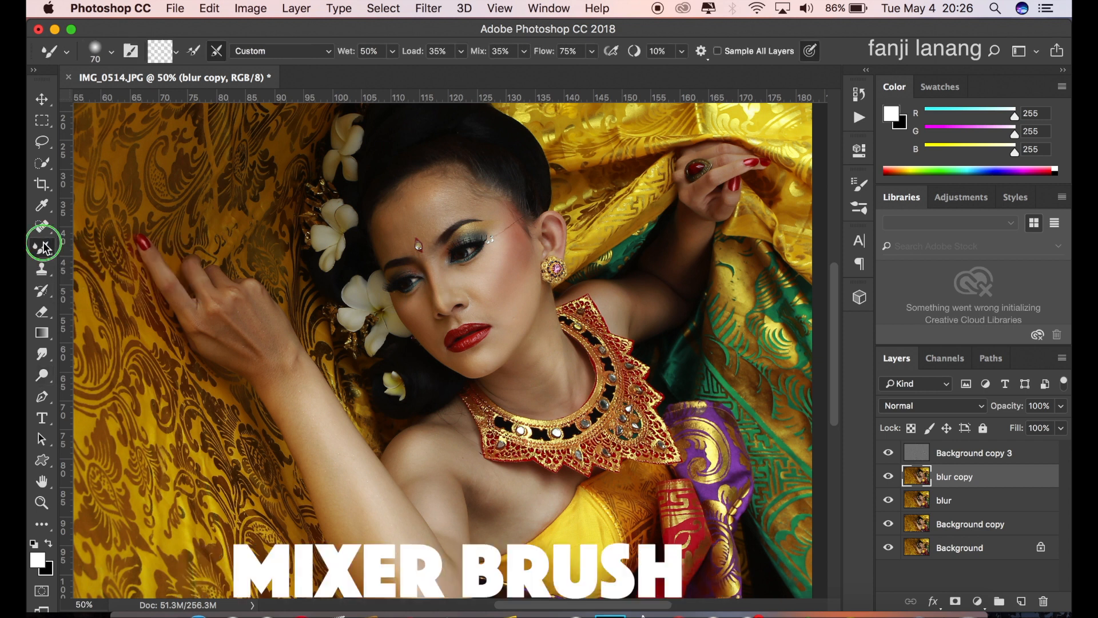
pyautogui.click(77, 290)
pyautogui.click(388, 50)
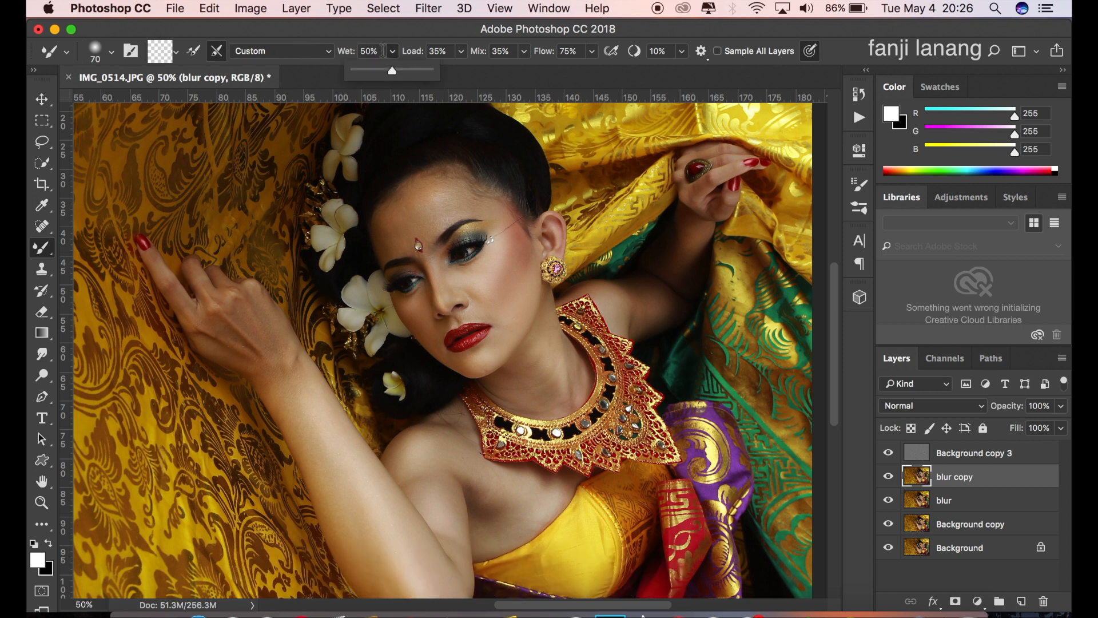
pyautogui.click(393, 52)
pyautogui.click(450, 51)
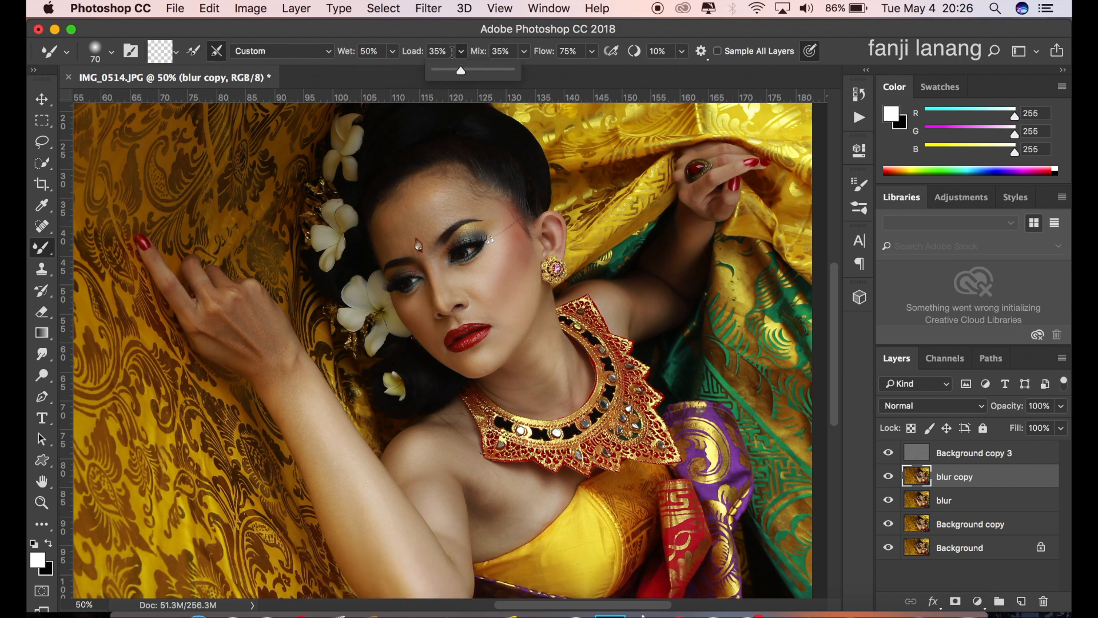
pyautogui.click(525, 53)
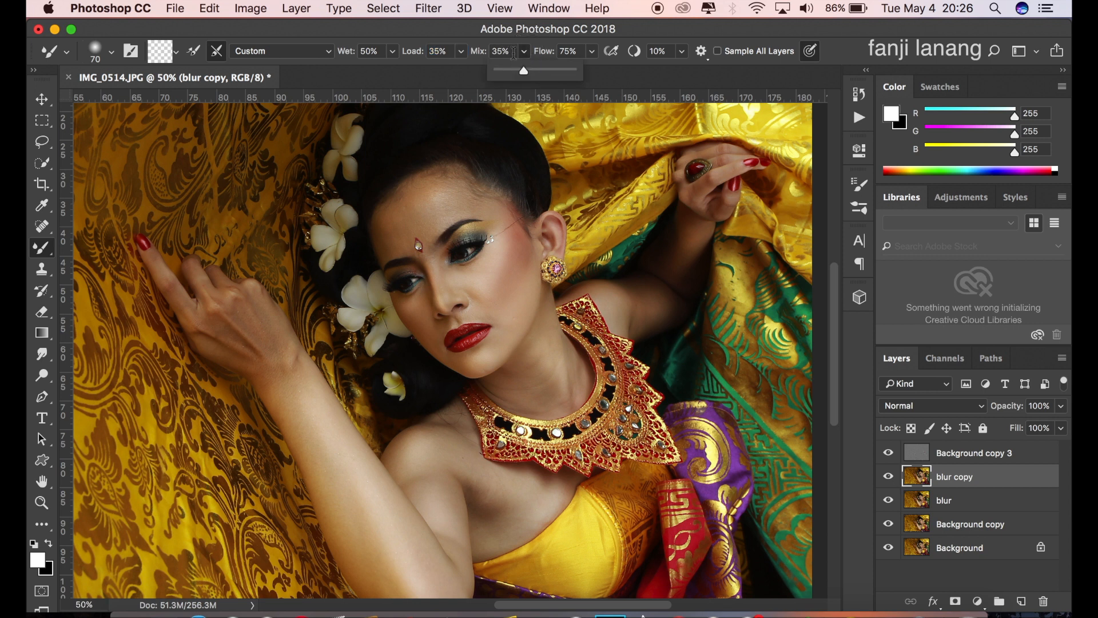
pyautogui.click(594, 52)
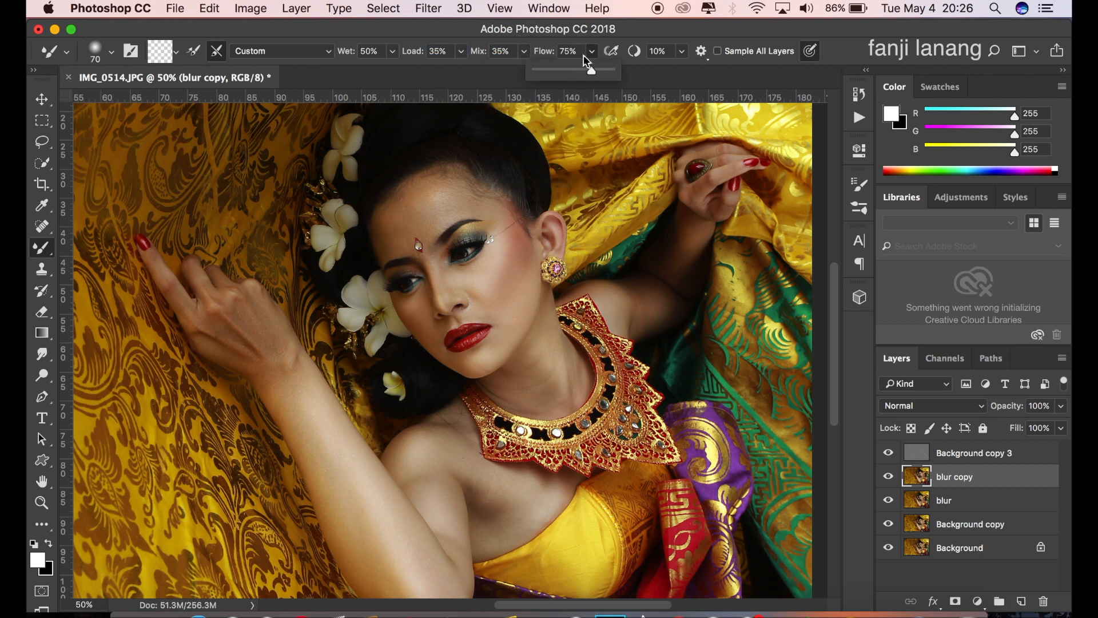
pyautogui.click(579, 52)
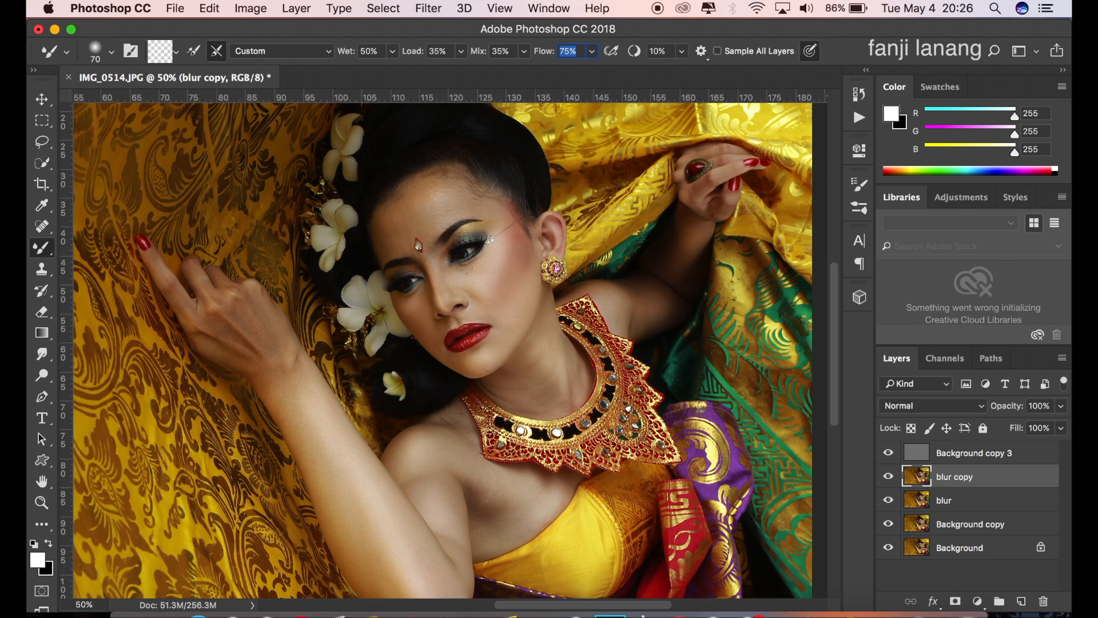
# Smooth the skin of the cheeks, nose and mouth area on the blur copy layer with the Mixer Brush at sizes 125 to 200.
pyautogui.press('super+plus')
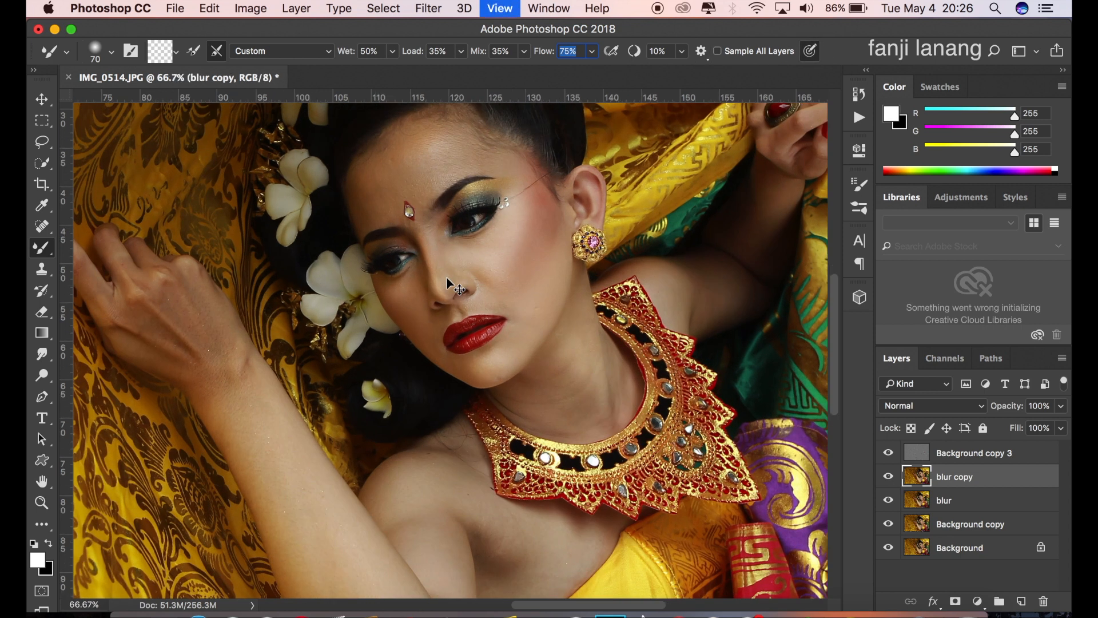
pyautogui.press('super+plus')
pyautogui.moveTo(446, 277); pyautogui.dragTo(492, 372)
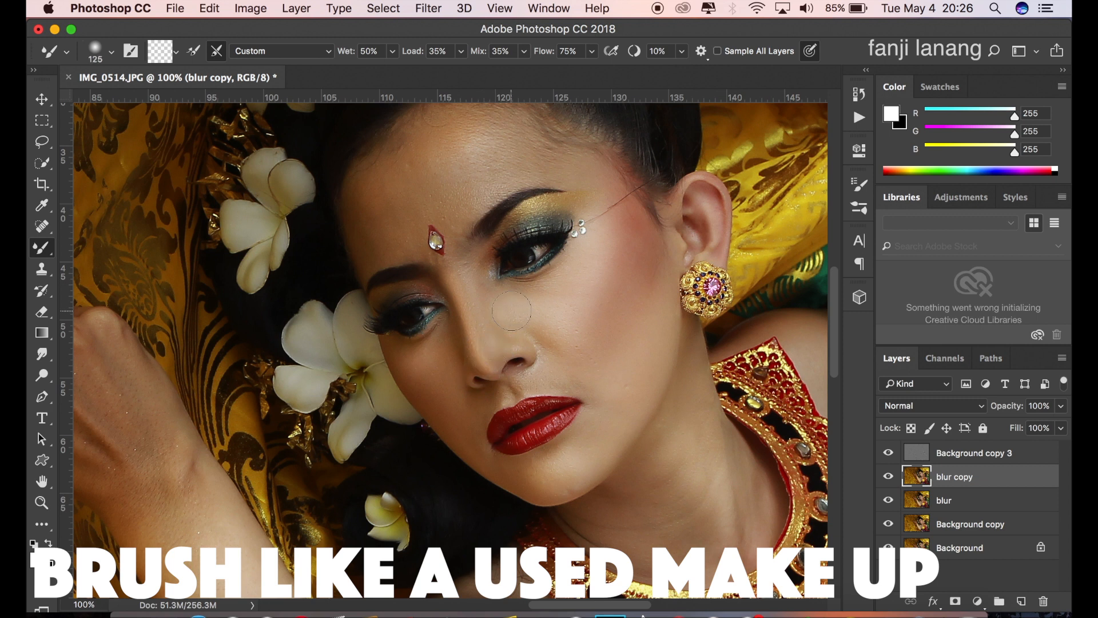
pyautogui.moveTo(542, 287)
pyautogui.mouseDown()
pyautogui.moveTo(517, 301)
pyautogui.moveTo(482, 289)
pyautogui.moveTo(467, 302)
pyautogui.moveTo(484, 360)
pyautogui.moveTo(452, 280)
pyautogui.moveTo(475, 314)
pyautogui.mouseUp()
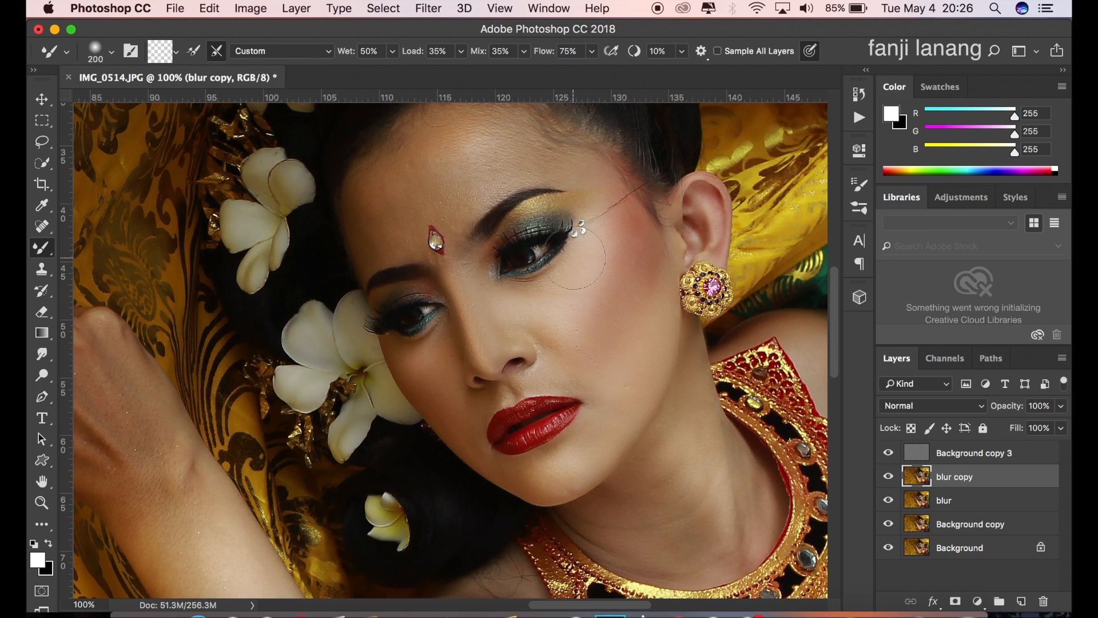
pyautogui.moveTo(545, 314)
pyautogui.mouseDown()
pyautogui.moveTo(557, 353)
pyautogui.moveTo(618, 252)
pyautogui.moveTo(598, 324)
pyautogui.moveTo(626, 236)
pyautogui.moveTo(617, 315)
pyautogui.moveTo(612, 325)
pyautogui.moveTo(618, 239)
pyautogui.moveTo(589, 333)
pyautogui.moveTo(606, 365)
pyautogui.moveTo(629, 335)
pyautogui.moveTo(640, 283)
pyautogui.moveTo(619, 275)
pyautogui.moveTo(598, 341)
pyautogui.moveTo(556, 334)
pyautogui.moveTo(549, 363)
pyautogui.moveTo(559, 335)
pyautogui.moveTo(533, 310)
pyautogui.mouseUp()
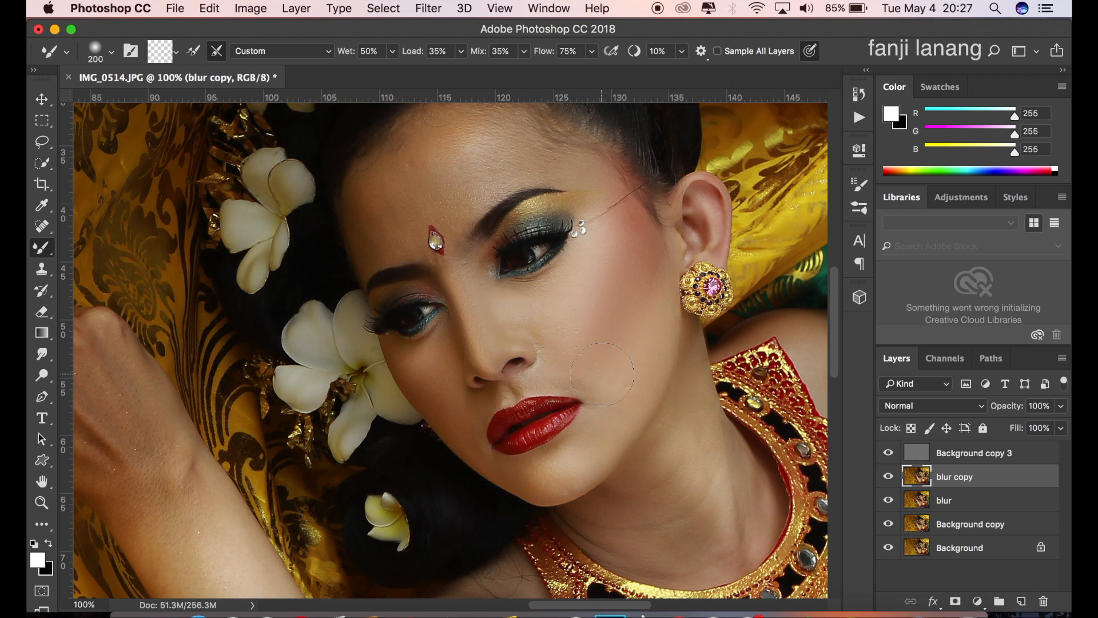
pyautogui.moveTo(600, 375)
pyautogui.mouseDown()
pyautogui.moveTo(568, 436)
pyautogui.moveTo(502, 470)
pyautogui.moveTo(569, 454)
pyautogui.moveTo(546, 463)
pyautogui.moveTo(605, 392)
pyautogui.moveTo(570, 375)
pyautogui.moveTo(591, 368)
pyautogui.moveTo(483, 406)
pyautogui.moveTo(400, 355)
pyautogui.moveTo(444, 345)
pyautogui.moveTo(446, 284)
pyautogui.moveTo(486, 326)
pyautogui.moveTo(478, 368)
pyautogui.moveTo(450, 287)
pyautogui.moveTo(460, 329)
pyautogui.mouseUp()
pyautogui.moveTo(435, 364)
pyautogui.mouseDown()
pyautogui.moveTo(441, 318)
pyautogui.moveTo(450, 330)
pyautogui.moveTo(441, 404)
pyautogui.moveTo(461, 420)
pyautogui.mouseUp()
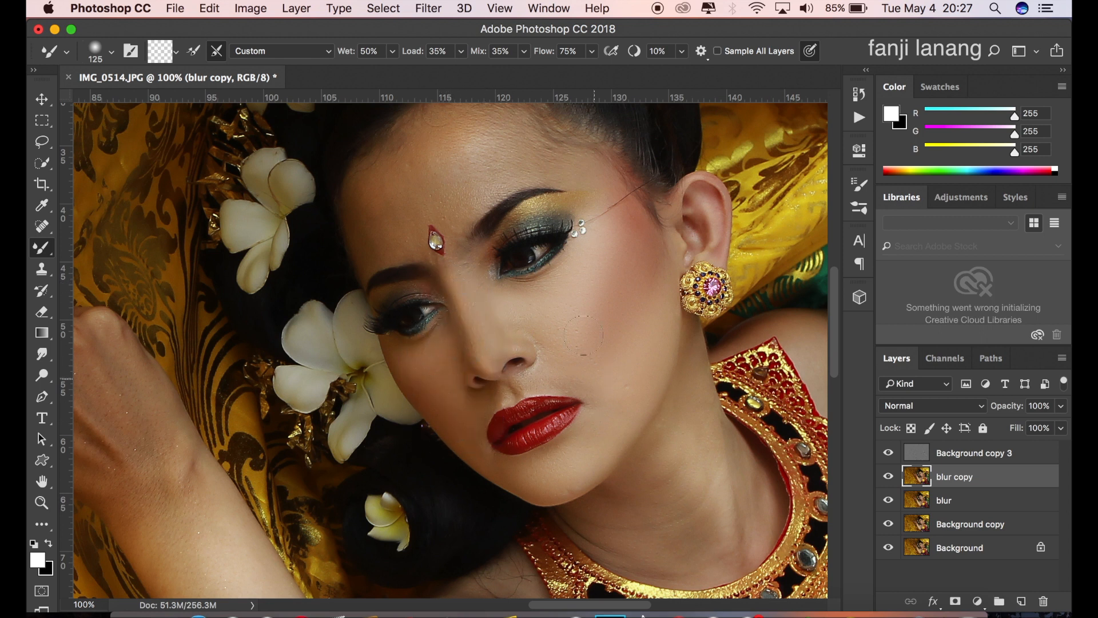
# Smooth the forehead skin up to the hairline and temple with a size 250 Mixer Brush.
pyautogui.scroll(5, 584, 335)
pyautogui.hscroll(-2, 583, 335)
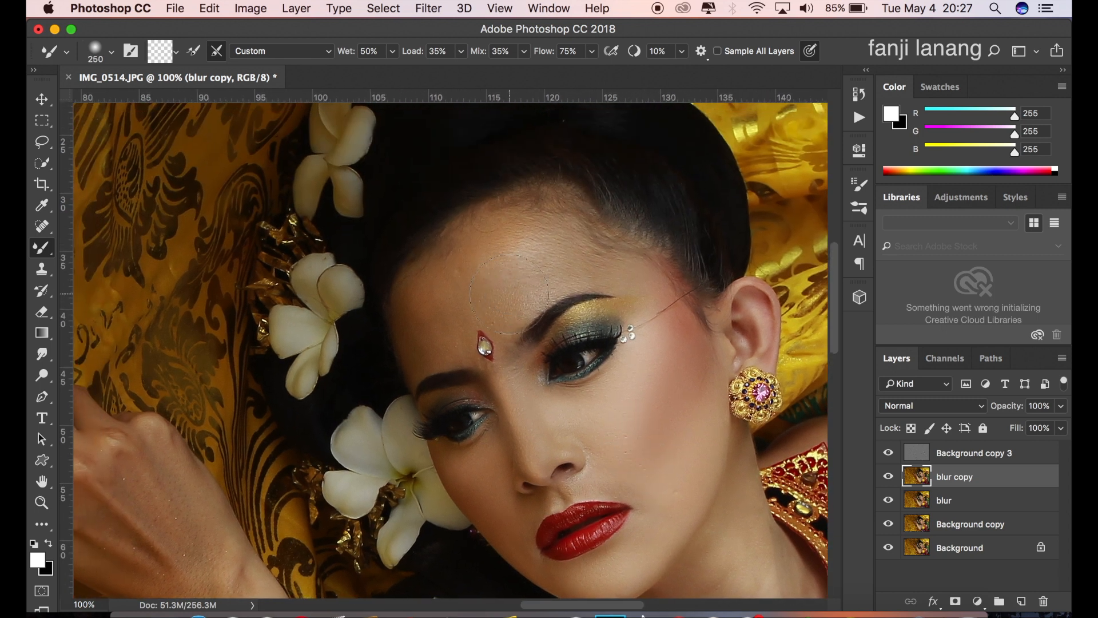
pyautogui.moveTo(515, 258)
pyautogui.mouseDown()
pyautogui.moveTo(474, 287)
pyautogui.moveTo(491, 269)
pyautogui.moveTo(534, 257)
pyautogui.moveTo(435, 296)
pyautogui.moveTo(427, 324)
pyautogui.mouseUp()
pyautogui.moveTo(424, 330)
pyautogui.mouseDown()
pyautogui.moveTo(449, 252)
pyautogui.moveTo(498, 264)
pyautogui.moveTo(444, 281)
pyautogui.mouseUp()
pyautogui.moveTo(503, 234)
pyautogui.mouseDown()
pyautogui.moveTo(489, 241)
pyautogui.moveTo(536, 229)
pyautogui.moveTo(590, 249)
pyautogui.mouseUp()
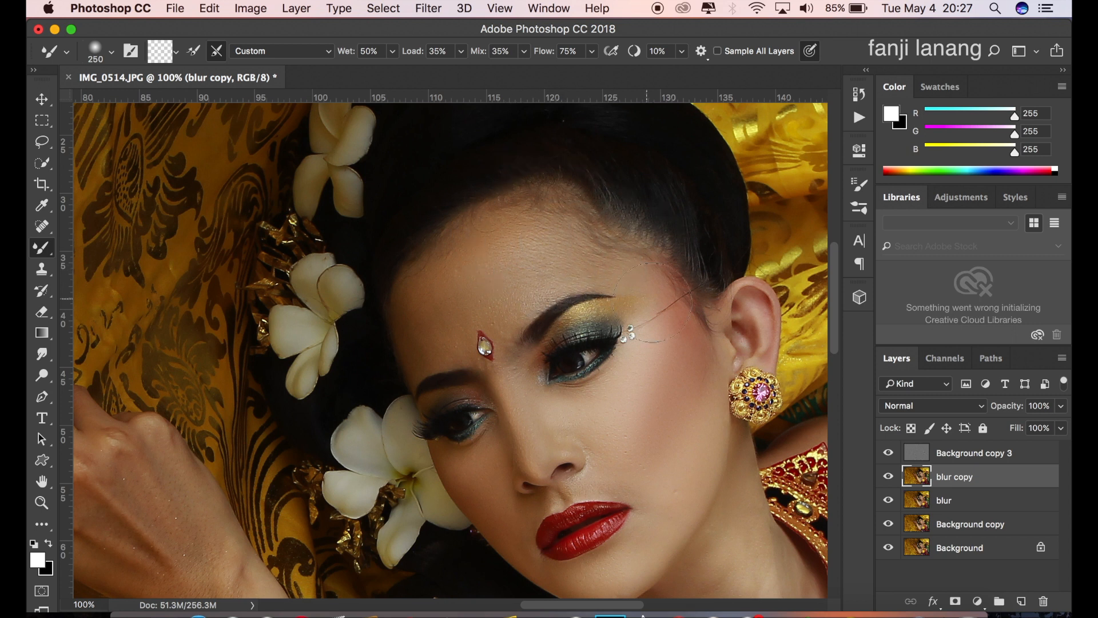
# Toggle the blur copy layer's visibility to compare the face before and after smoothing, and undo the last brush stroke.
pyautogui.click(888, 479)
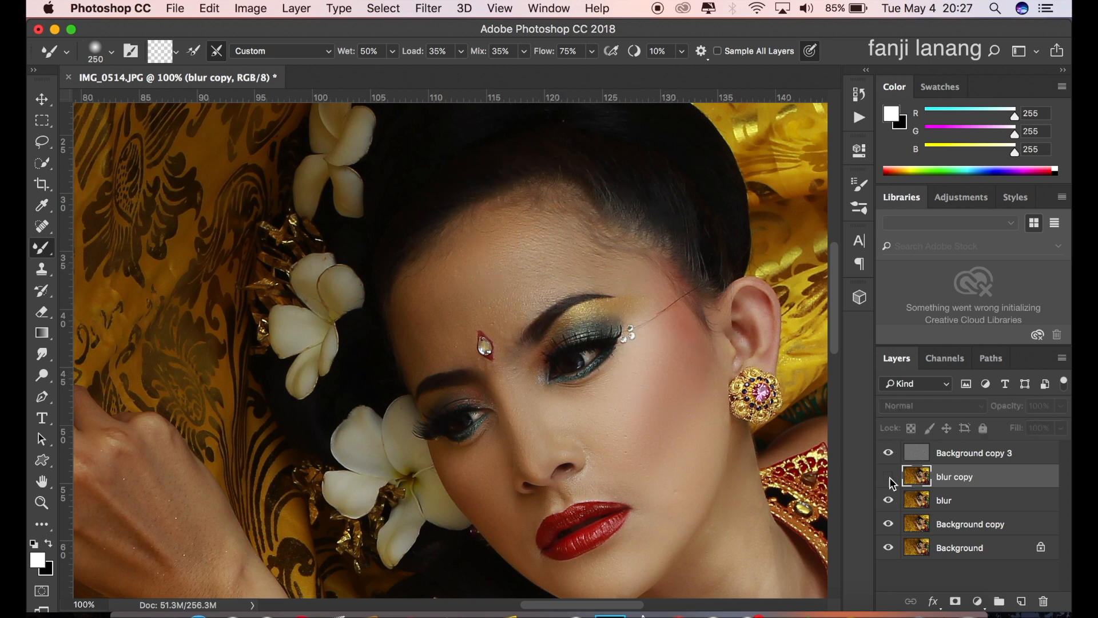
pyautogui.click(889, 479)
pyautogui.click(889, 479)
pyautogui.click(889, 479)
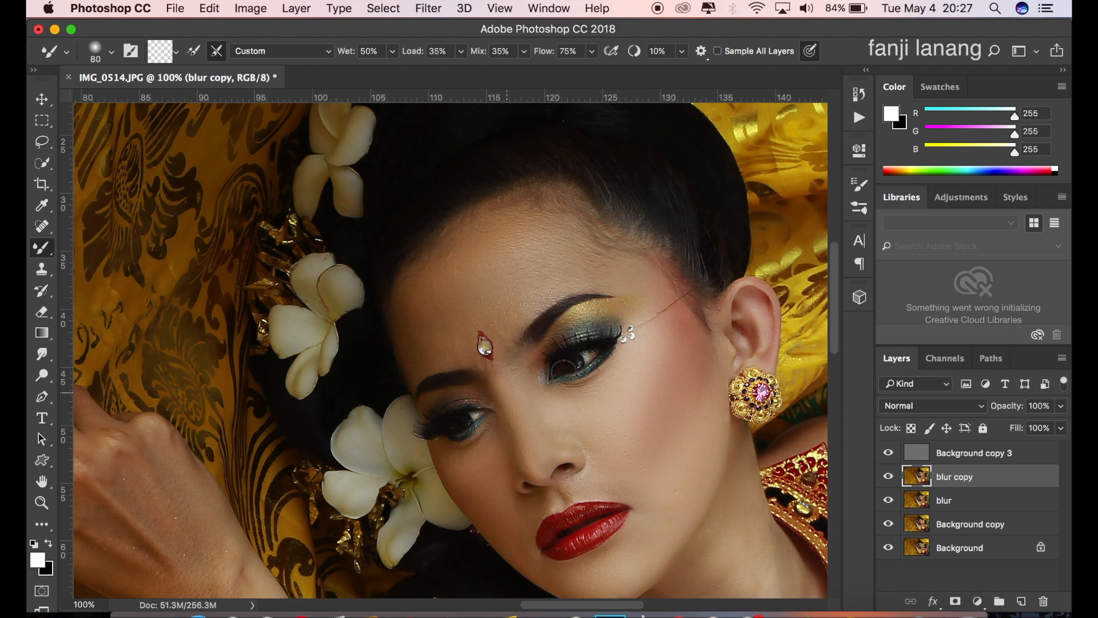
pyautogui.press('super+z')
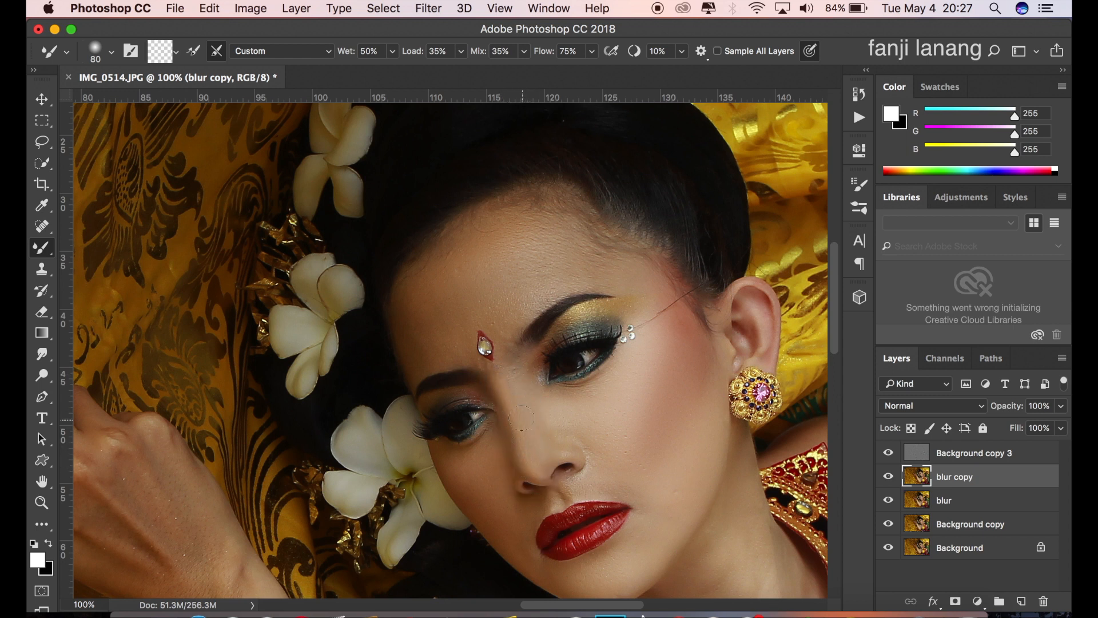
# Smooth the skin of the neck, chest and near shoulder with the Mixer Brush at sizes 90 to 175.
pyautogui.scroll(-10, 720, 426)
pyautogui.hscroll(6, 719, 426)
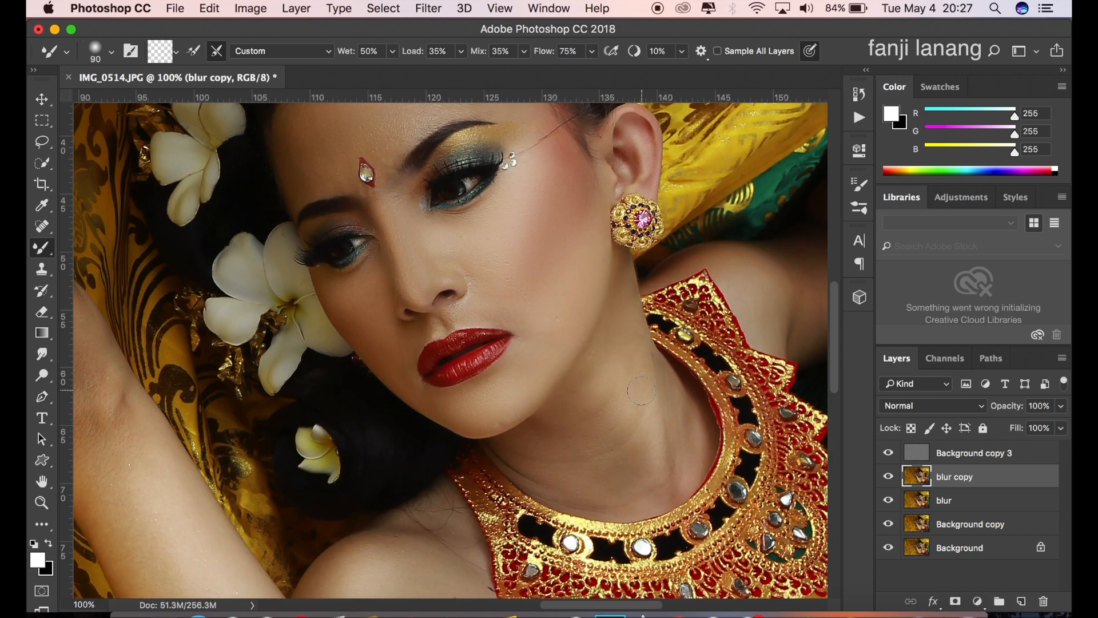
pyautogui.moveTo(628, 423)
pyautogui.mouseDown()
pyautogui.moveTo(602, 394)
pyautogui.moveTo(603, 380)
pyautogui.moveTo(622, 403)
pyautogui.moveTo(614, 342)
pyautogui.mouseUp()
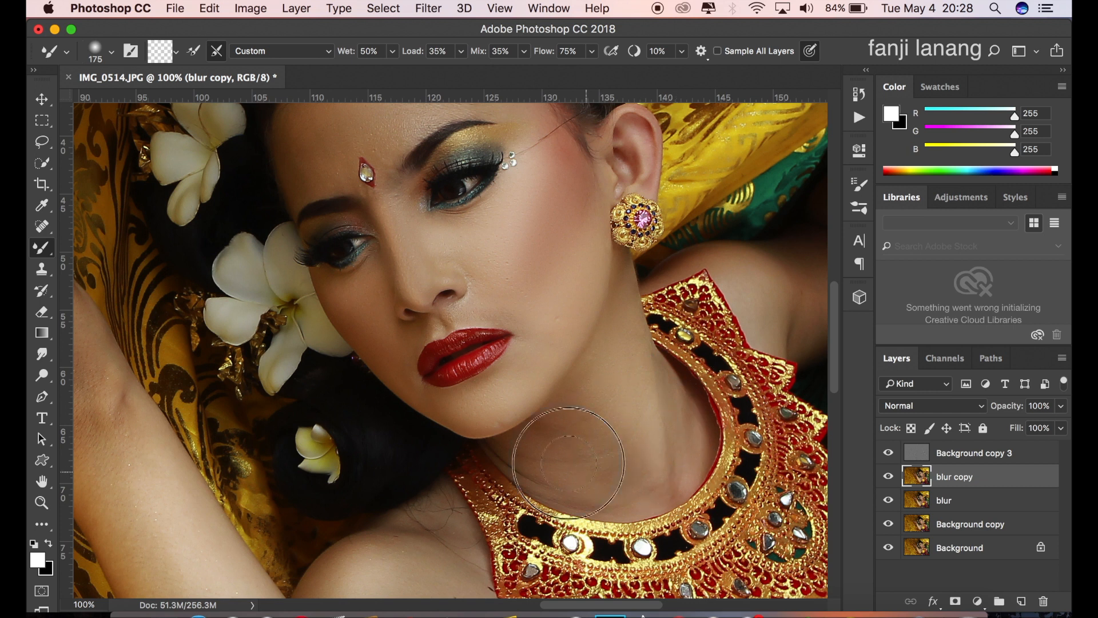
pyautogui.moveTo(633, 432); pyautogui.dragTo(679, 171)
pyautogui.moveTo(518, 381)
pyautogui.mouseDown()
pyautogui.moveTo(561, 483)
pyautogui.moveTo(578, 495)
pyautogui.mouseUp()
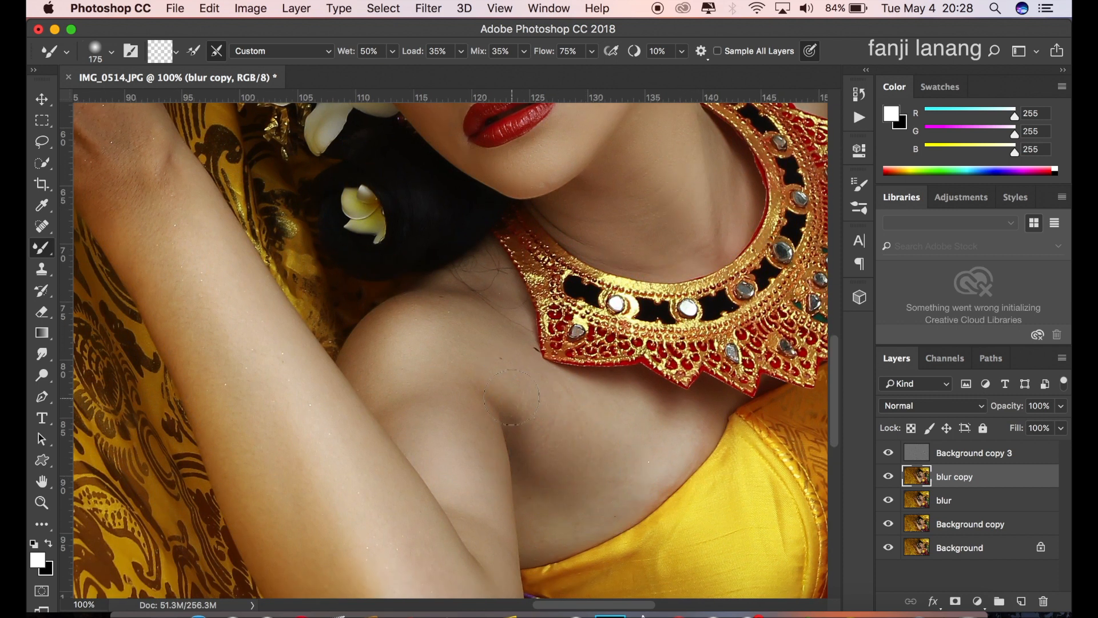
pyautogui.moveTo(619, 460)
pyautogui.mouseDown()
pyautogui.moveTo(649, 467)
pyautogui.moveTo(697, 423)
pyautogui.moveTo(657, 448)
pyautogui.moveTo(673, 433)
pyautogui.moveTo(629, 436)
pyautogui.mouseUp()
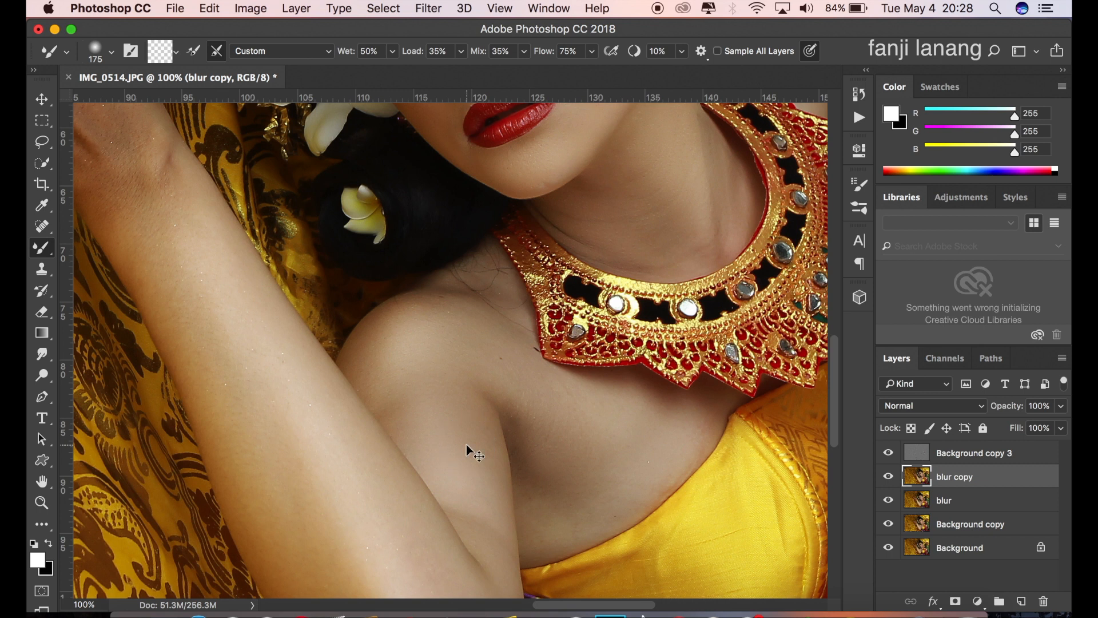
# Smooth the skin of the far upper arm on the blur copy layer with a size 250 Mixer Brush.
pyautogui.press('super+minus')
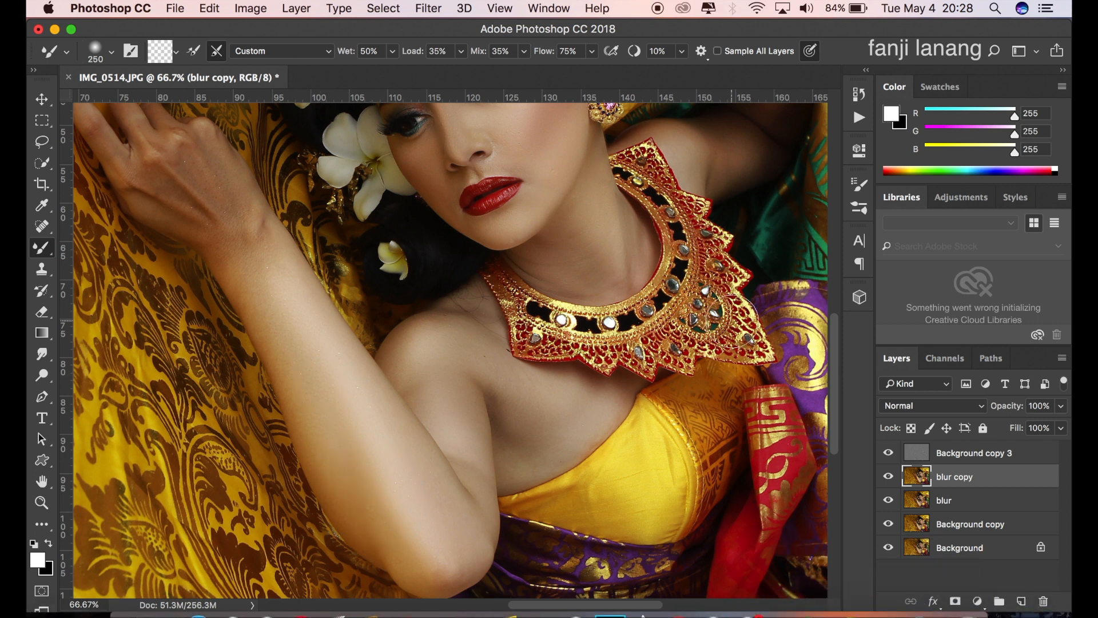
pyautogui.moveTo(641, 265); pyautogui.dragTo(542, 400)
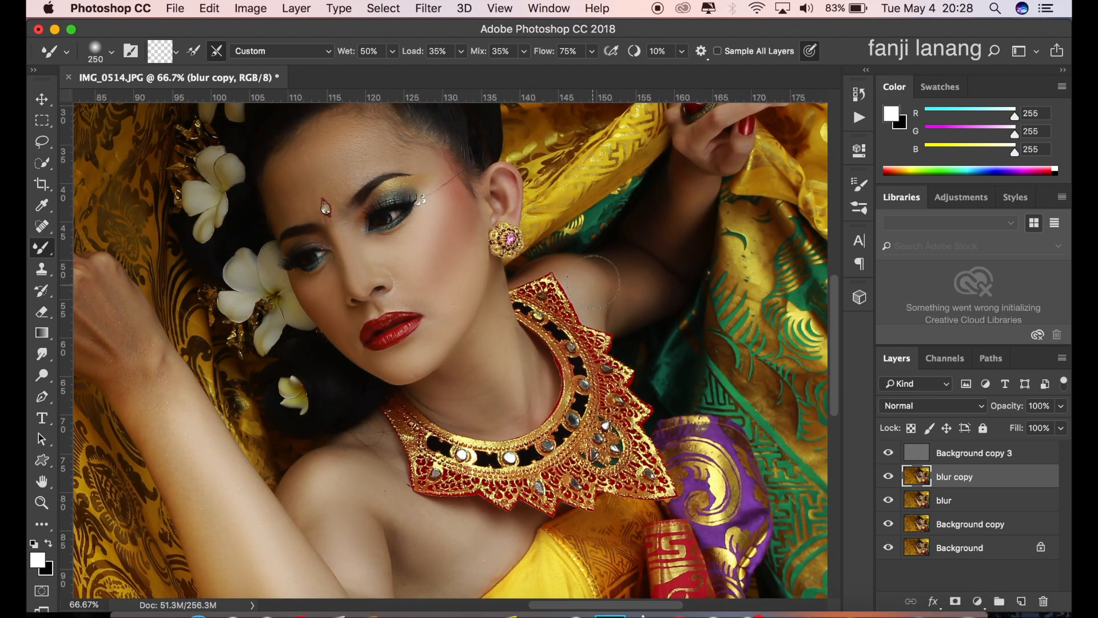
pyautogui.moveTo(677, 204); pyautogui.dragTo(681, 224)
# Toggle the blur copy layer's visibility to compare the whole photo with and without the skin smoothing.
pyautogui.press('super+minus')
pyautogui.press('super+minus')
pyautogui.press('super+minus')
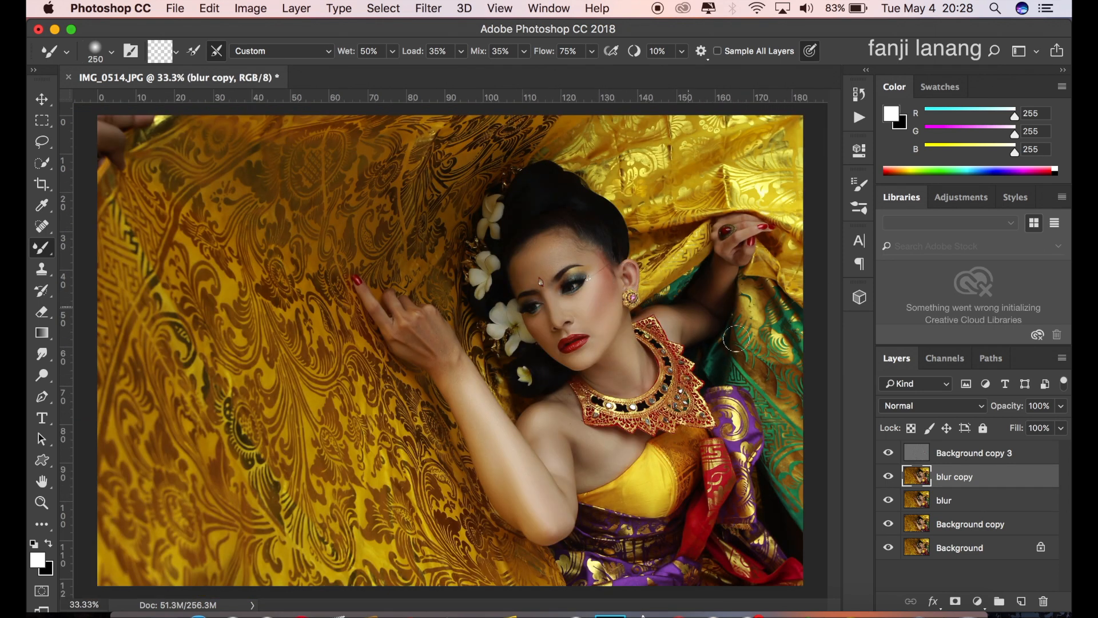
pyautogui.click(888, 477)
pyautogui.click(888, 477)
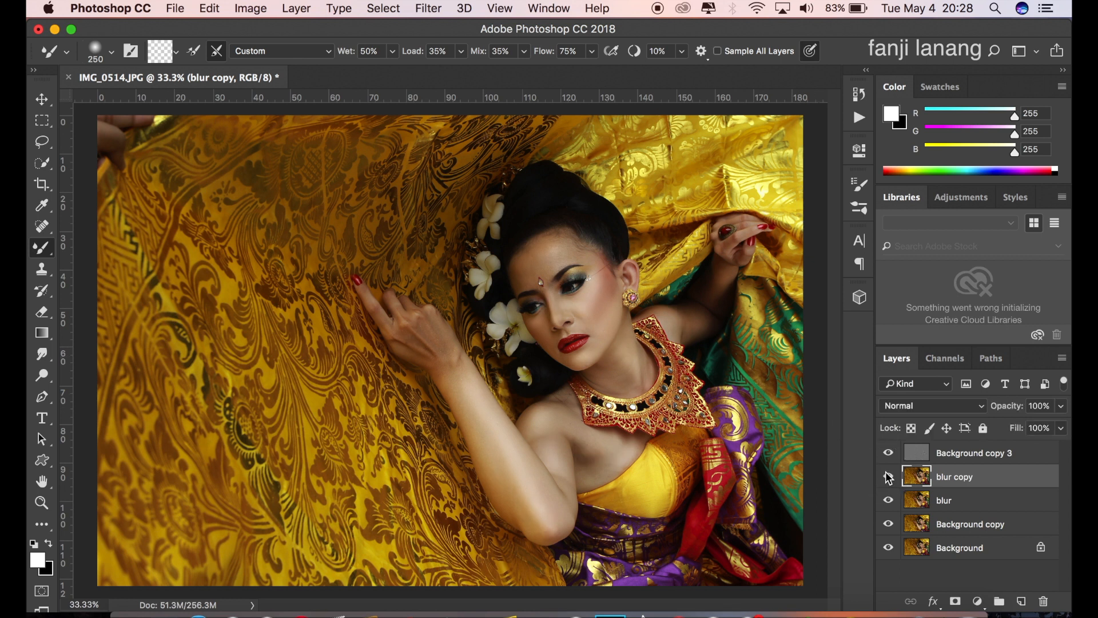
pyautogui.click(888, 477)
pyautogui.click(888, 477)
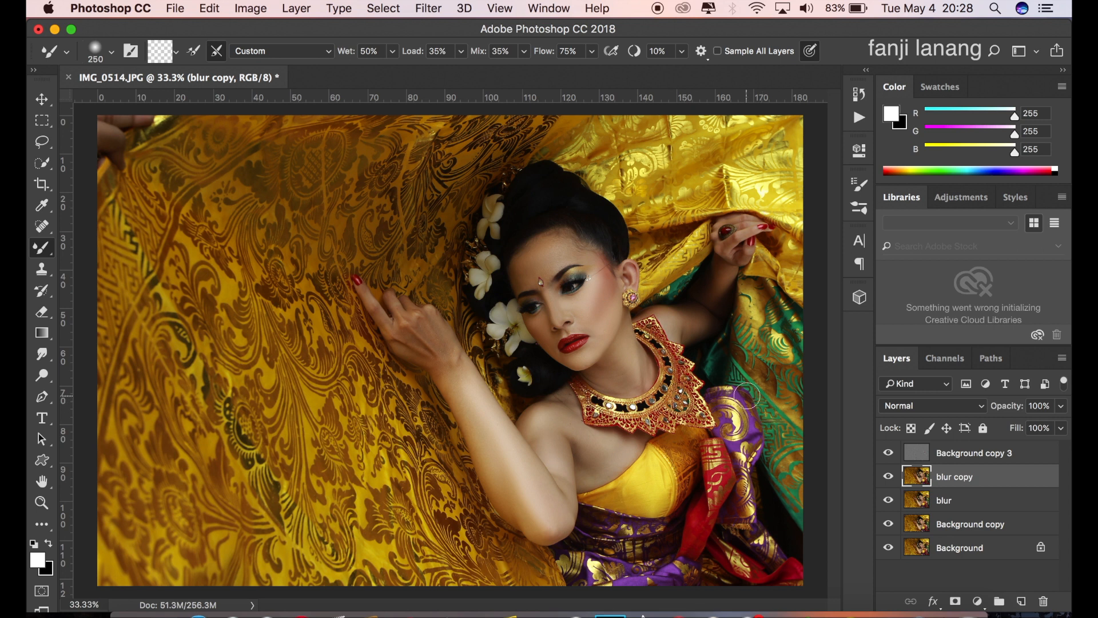
# Duplicate the Background copy 3 detail layer, add a layer mask to the duplicate and invert the mask to black.
pyautogui.click(982, 455)
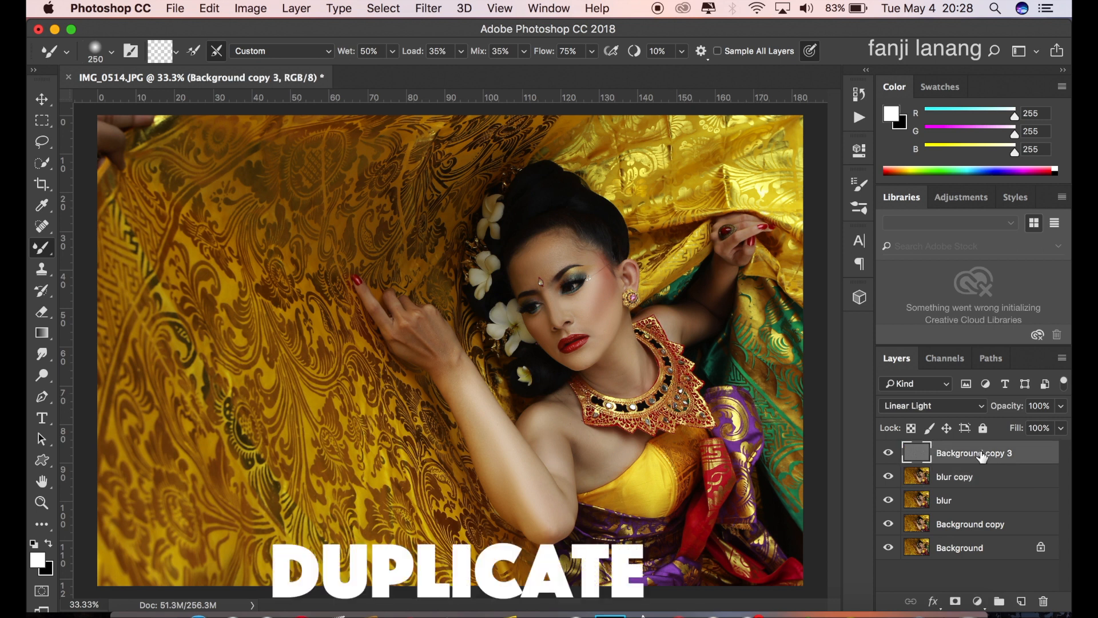
pyautogui.press('super+j')
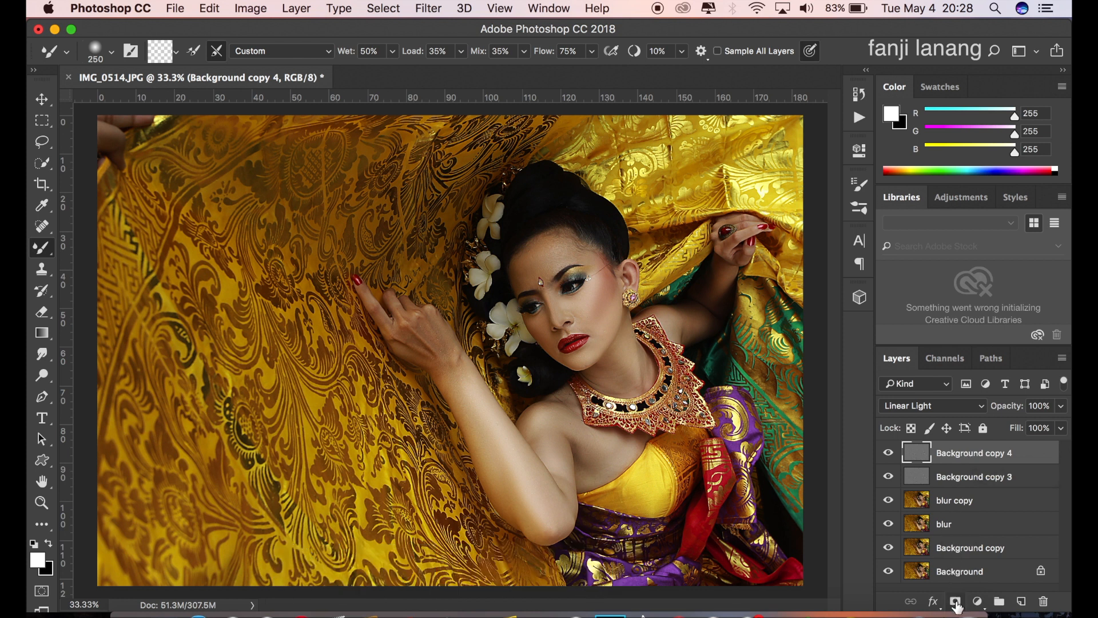
pyautogui.click(955, 602)
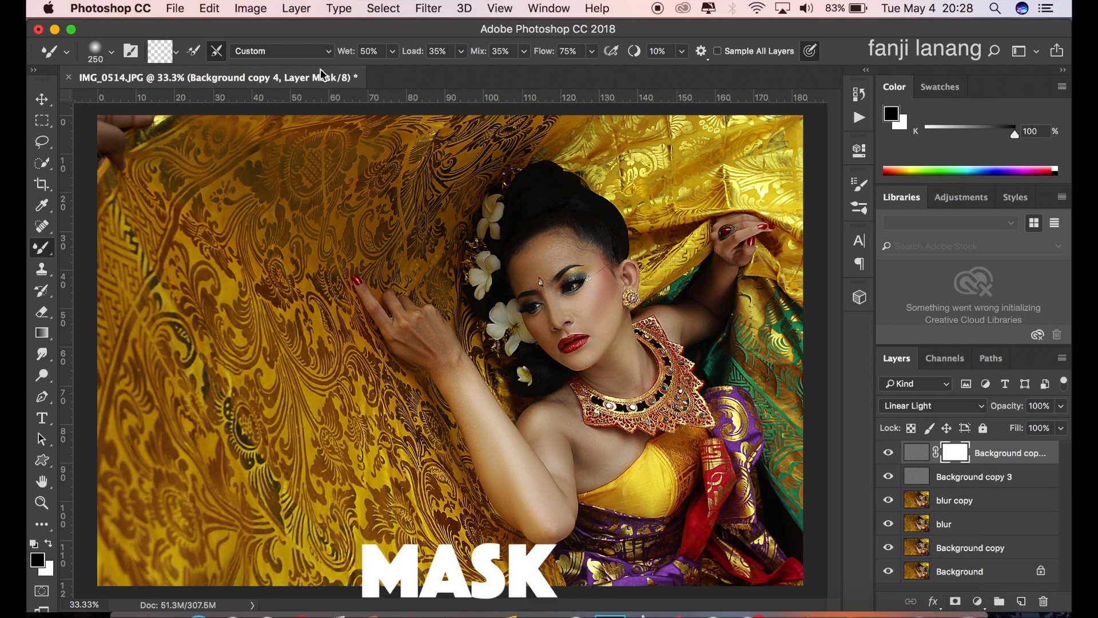
pyautogui.click(248, 7)
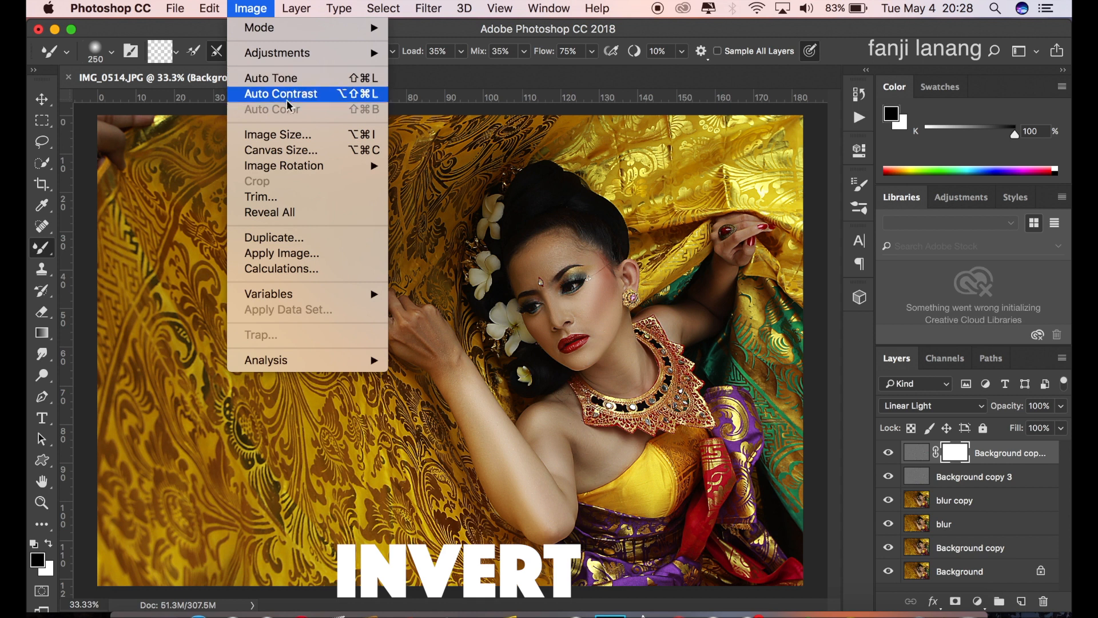
pyautogui.moveTo(366, 53)
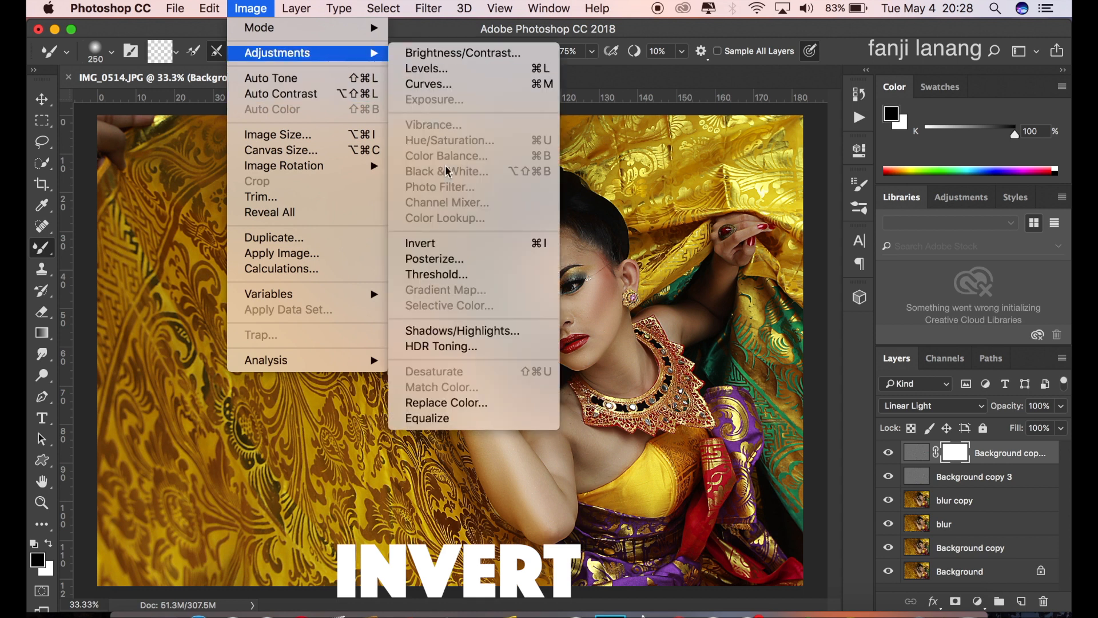
pyautogui.click(449, 243)
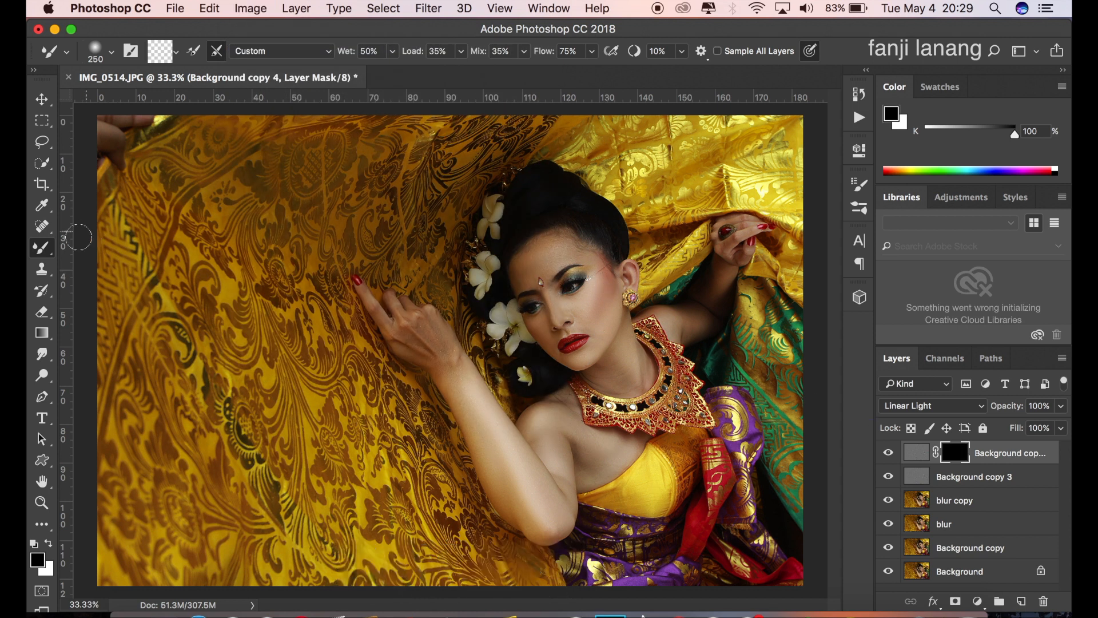
# Switch to the regular Brush tool with a soft round 150 px tip and set its opacity to 52%.
pyautogui.rightClick(42, 247)
pyautogui.click(75, 247)
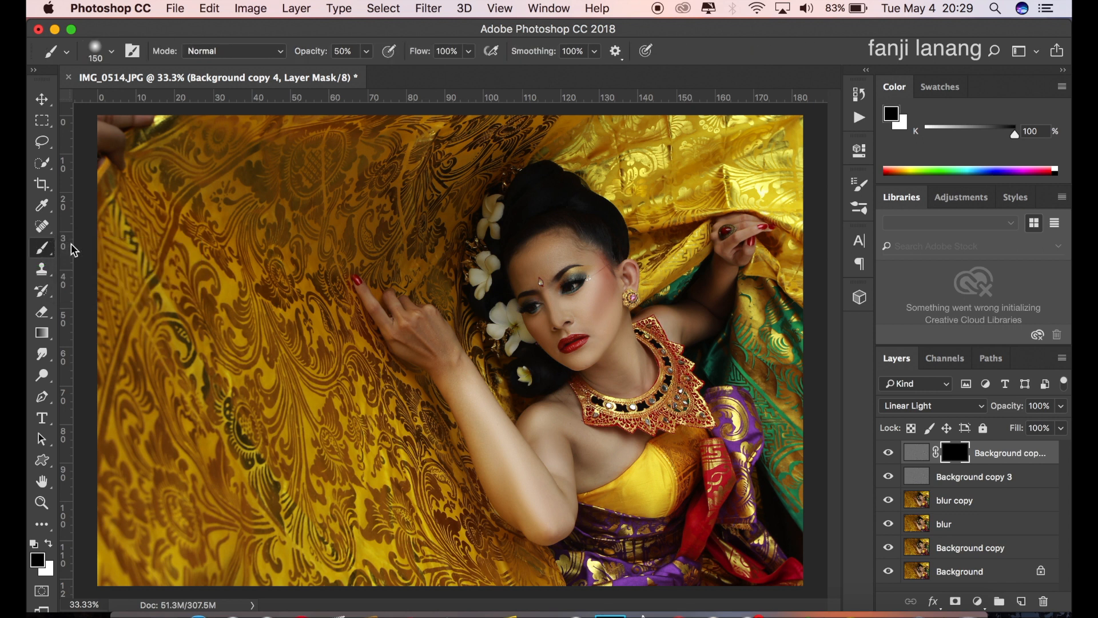
pyautogui.click(97, 51)
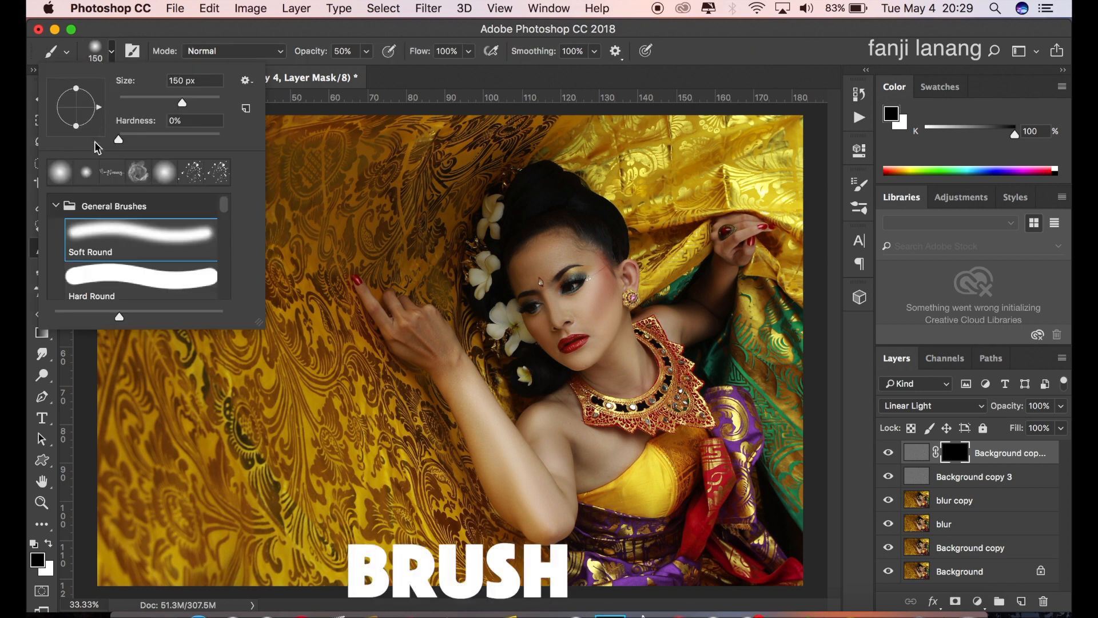
pyautogui.click(67, 175)
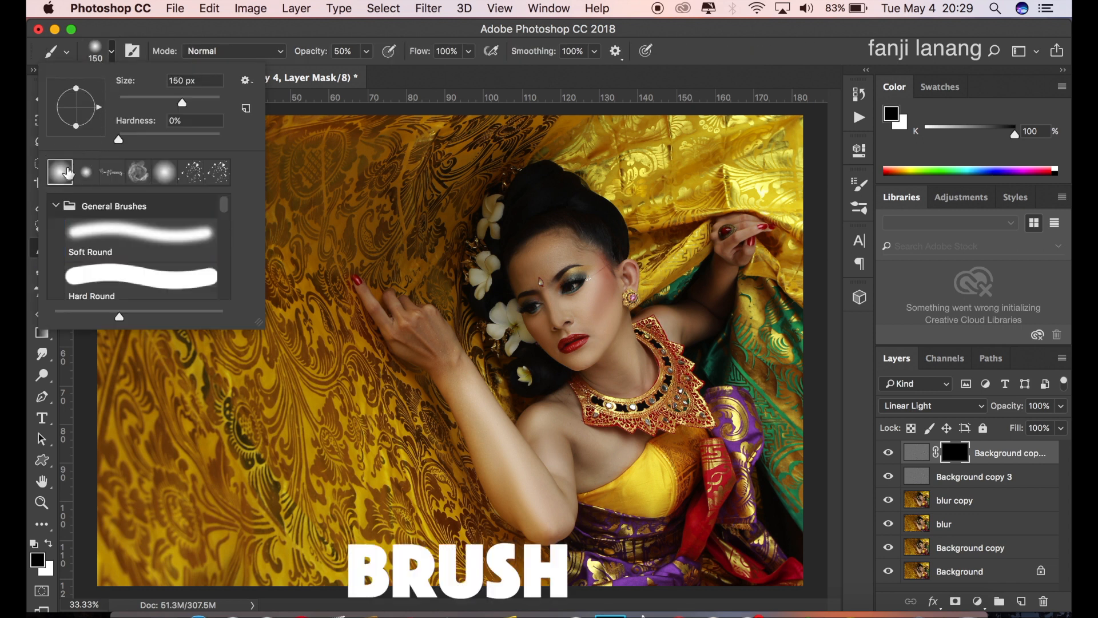
pyautogui.click(546, 84)
pyautogui.click(366, 50)
pyautogui.moveTo(368, 70)
pyautogui.mouseDown()
pyautogui.moveTo(409, 71)
pyautogui.moveTo(372, 71)
pyautogui.moveTo(370, 85)
pyautogui.mouseUp()
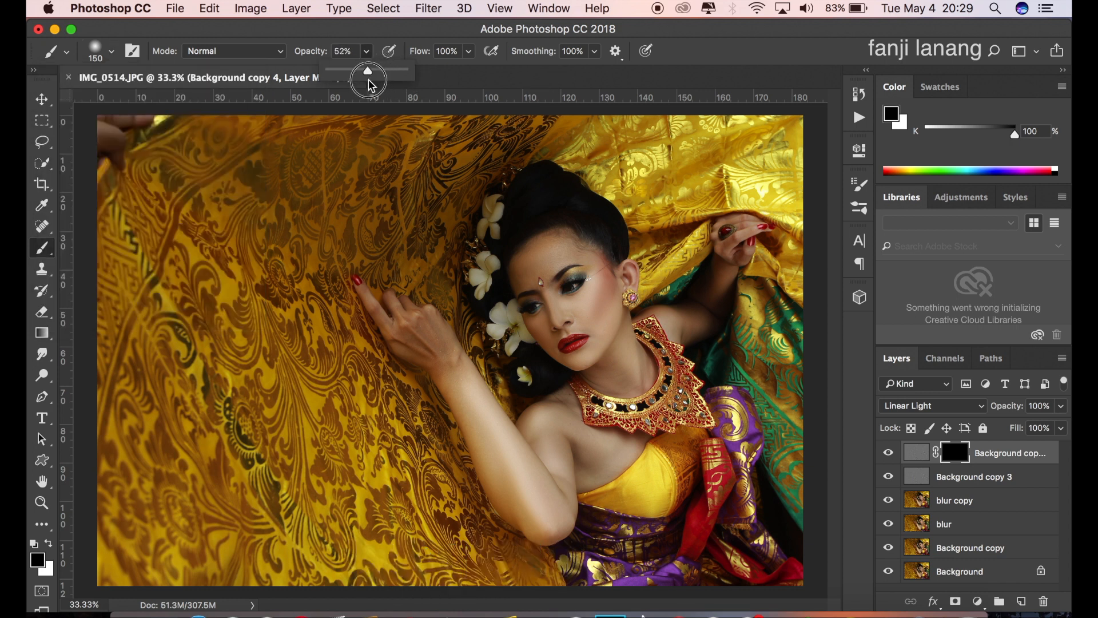
pyautogui.click(440, 71)
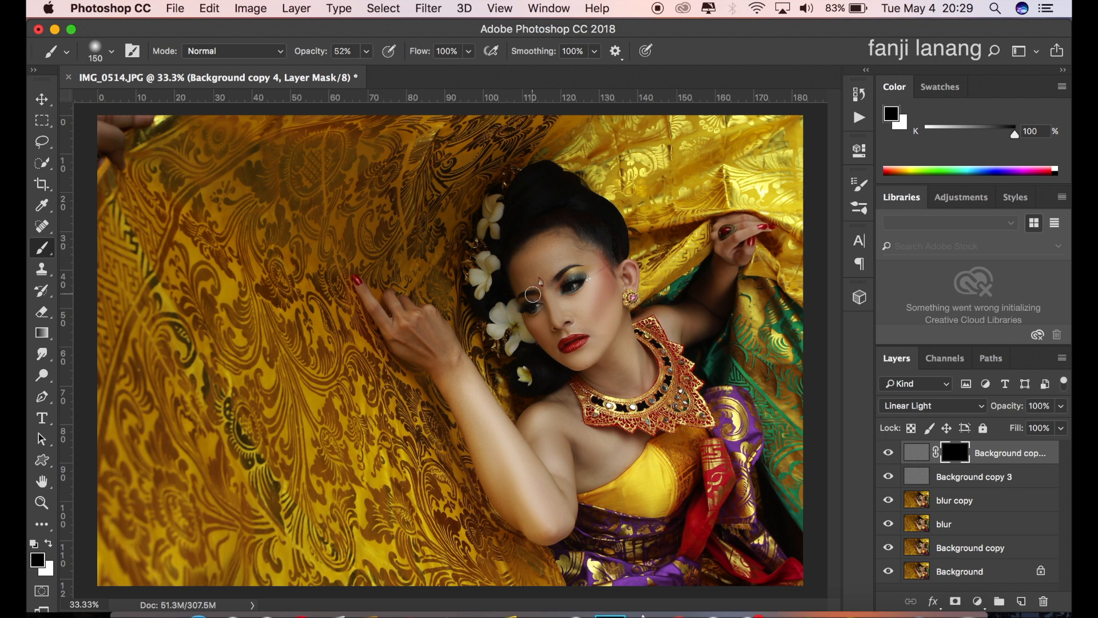
# Paint white on the duplicate detail layer's mask over the eyes, nose and lips with a size 175 brush to sharpen them.
pyautogui.press('super+equal')
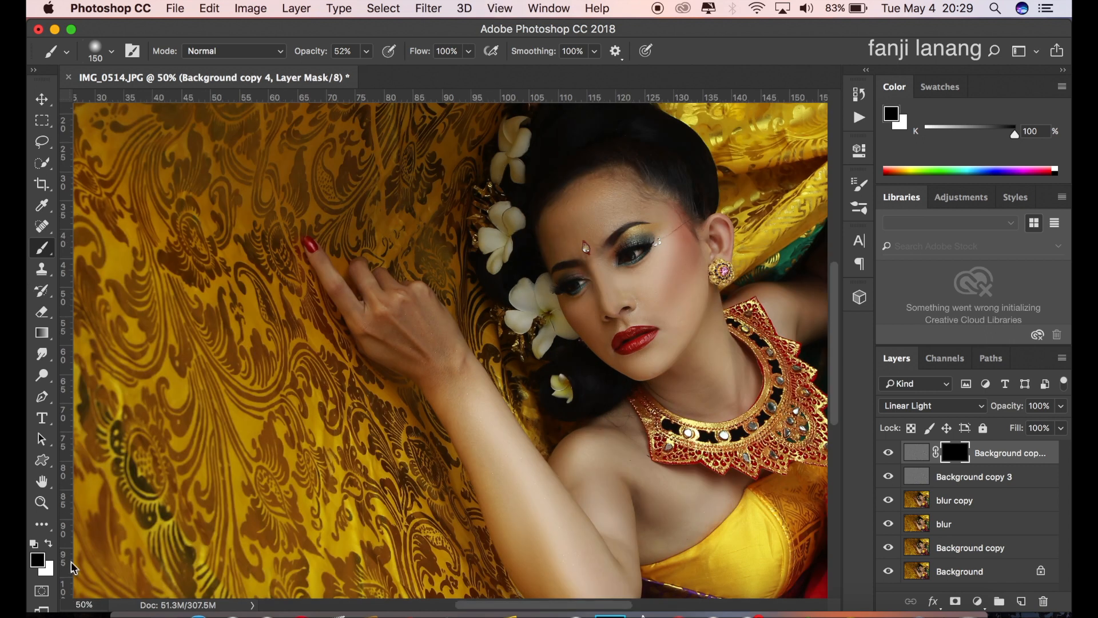
pyautogui.click(50, 545)
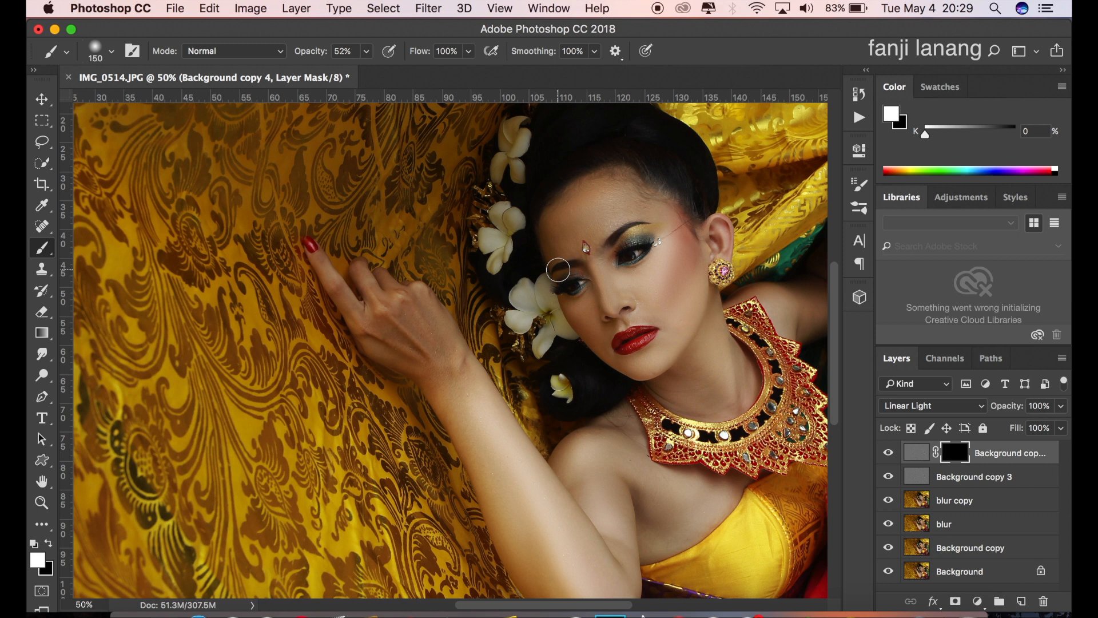
pyautogui.click(575, 284)
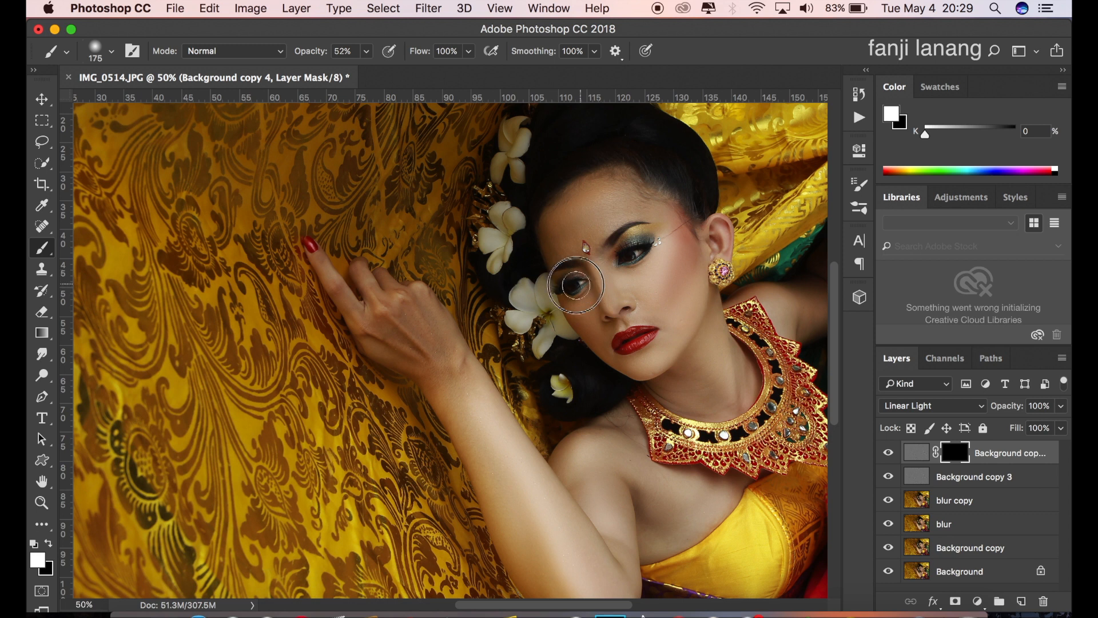
pyautogui.click(569, 289)
pyautogui.click(630, 251)
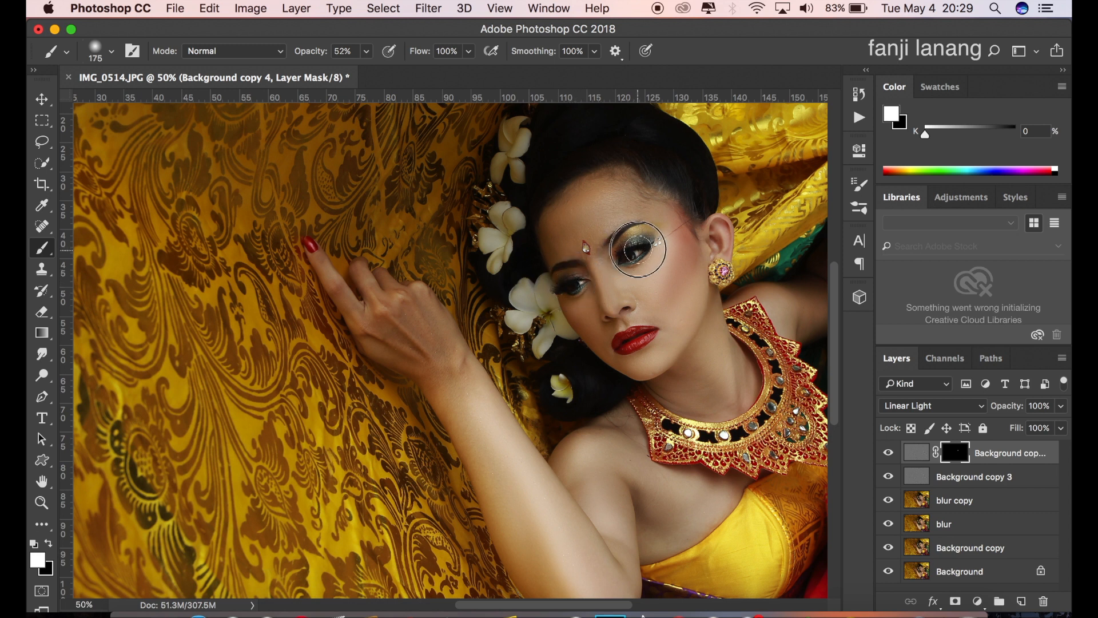
pyautogui.click(624, 309)
pyautogui.click(608, 317)
pyautogui.moveTo(624, 340)
pyautogui.mouseDown()
pyautogui.moveTo(653, 317)
pyautogui.moveTo(613, 352)
pyautogui.moveTo(636, 341)
pyautogui.mouseUp()
# Toggle the masked detail layer's visibility to compare the facial features with and without the extra sharpness.
pyautogui.press('super+minus')
pyautogui.press('super+minus')
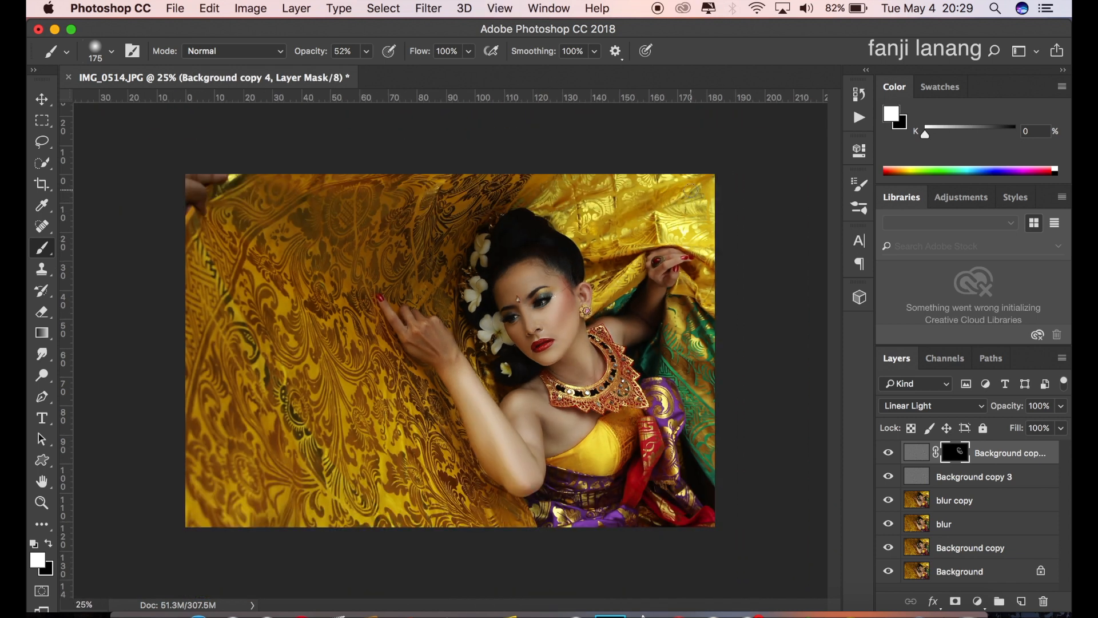
pyautogui.click(888, 454)
pyautogui.click(887, 453)
# Add a blank layer on top and fill it using Apply Image with the Merged layer source and Normal blending.
pyautogui.click(1022, 601)
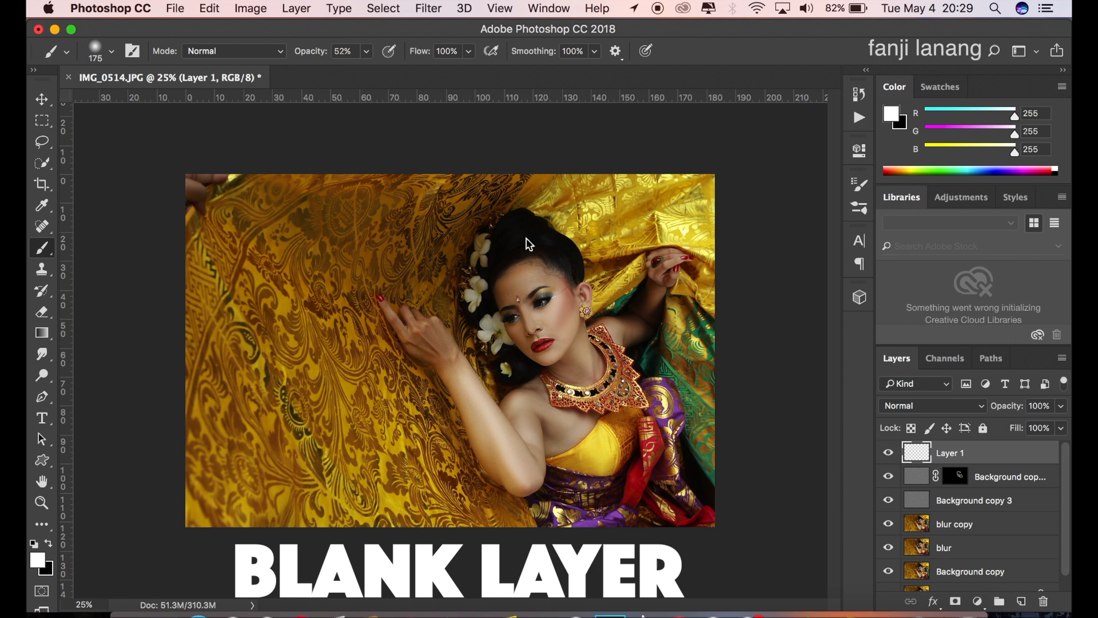
pyautogui.click(250, 9)
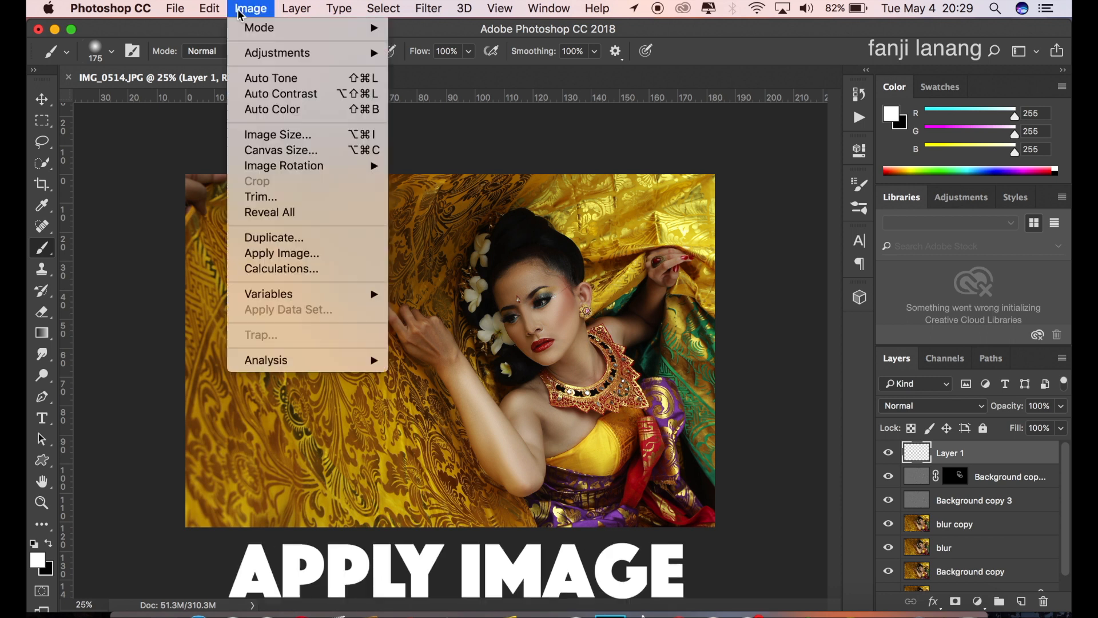
pyautogui.click(280, 253)
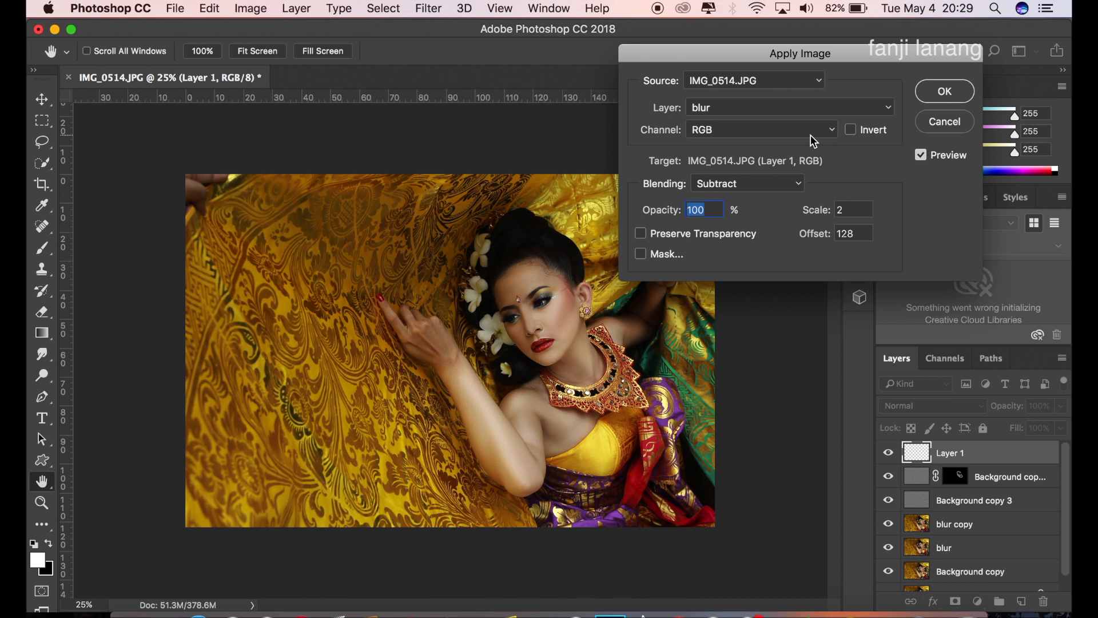
pyautogui.click(801, 107)
pyautogui.click(735, 28)
pyautogui.click(764, 184)
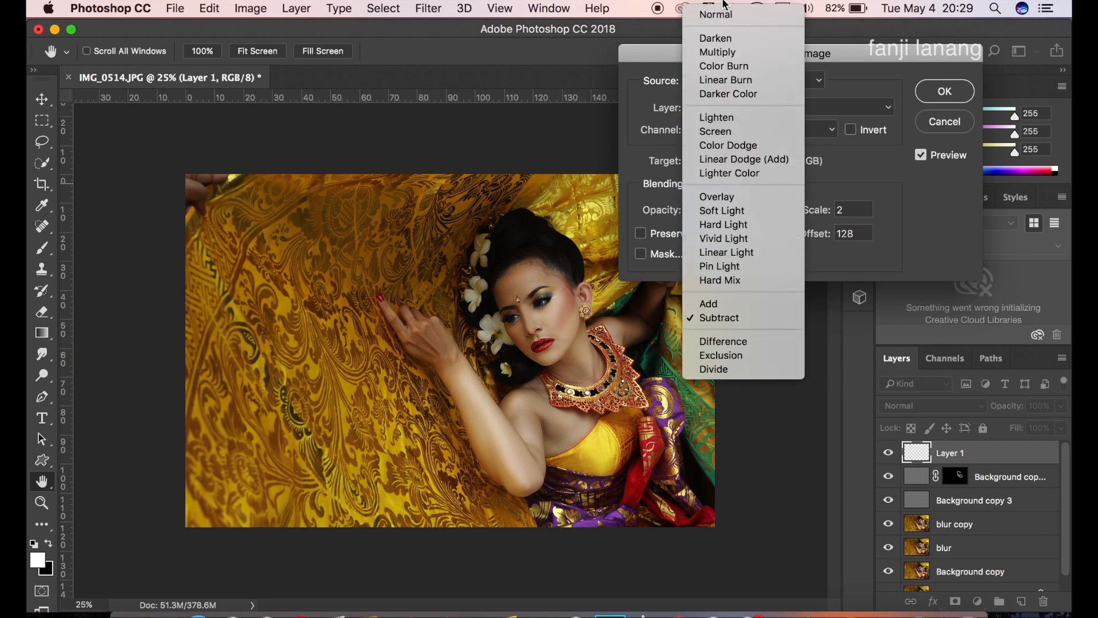
pyautogui.click(725, 12)
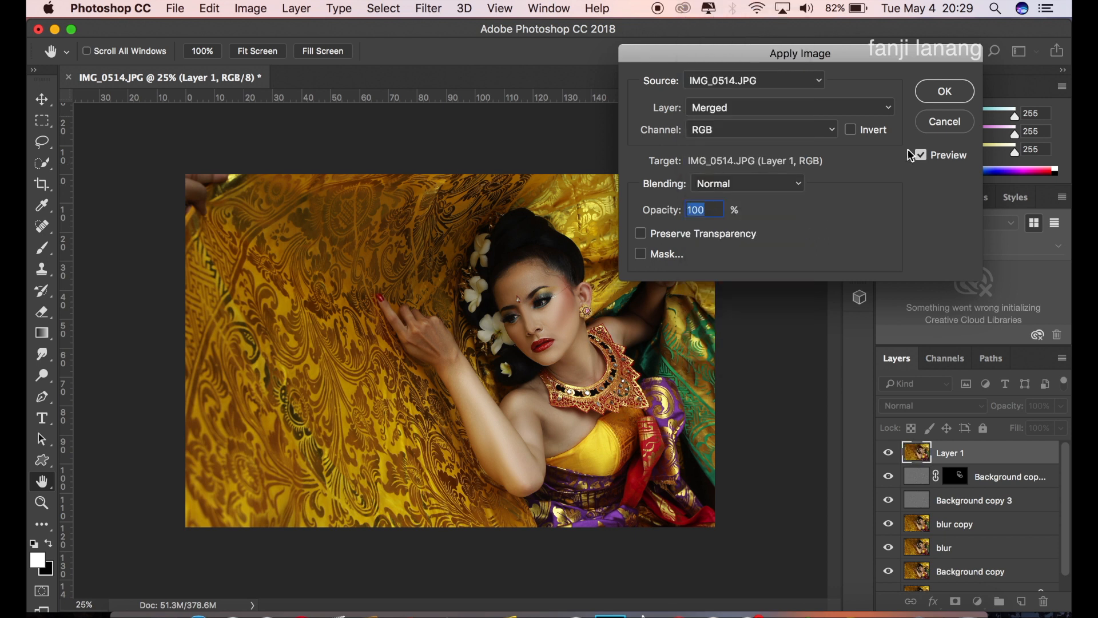
pyautogui.click(940, 92)
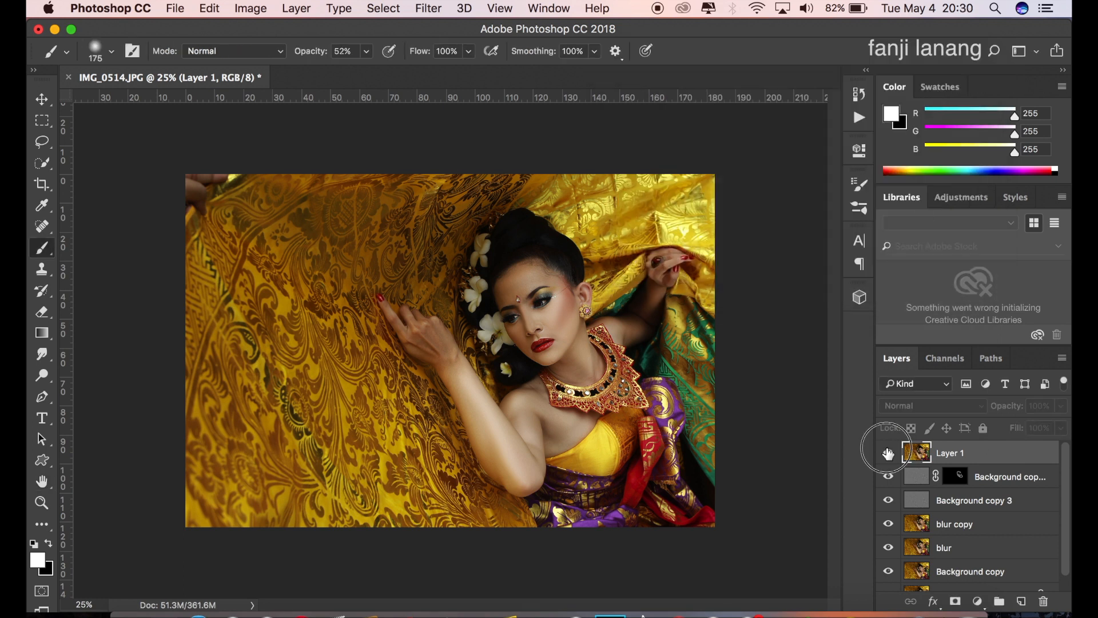
# Apply a strong Gaussian Blur to the merged top layer so that only soft colour shapes remain.
pyautogui.click(427, 8)
pyautogui.moveTo(510, 204)
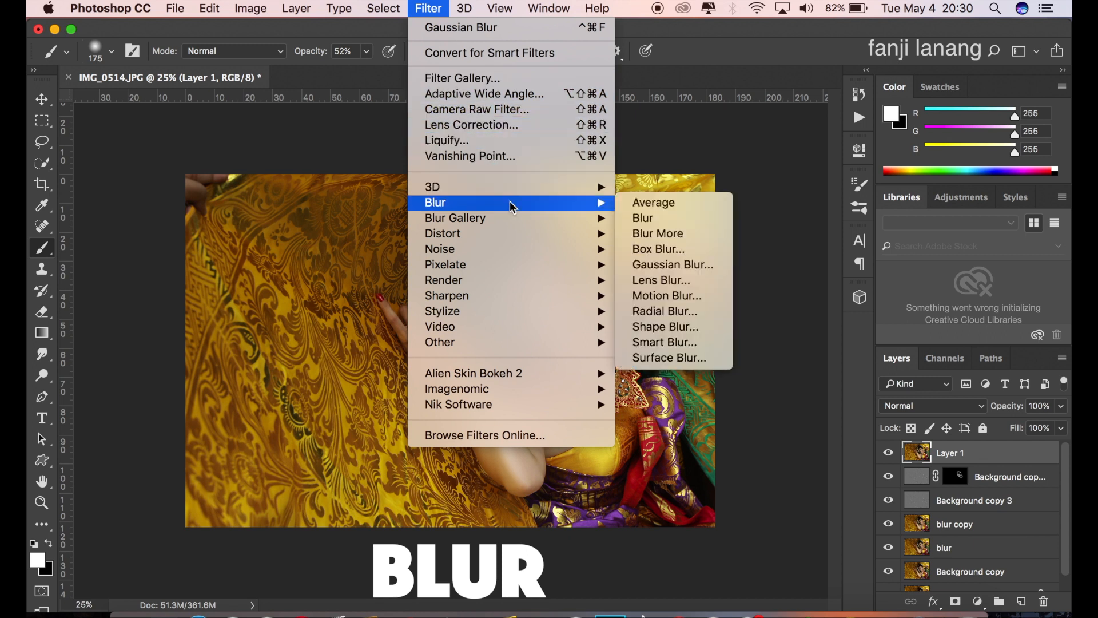
pyautogui.click(680, 264)
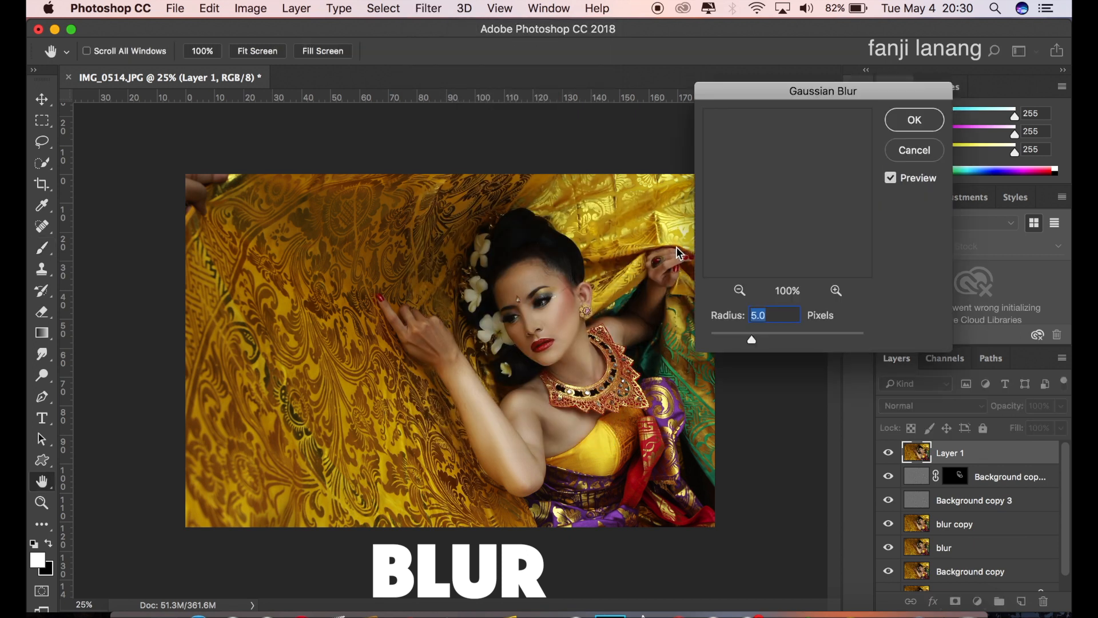
pyautogui.moveTo(751, 340); pyautogui.dragTo(806, 342)
pyautogui.click(909, 119)
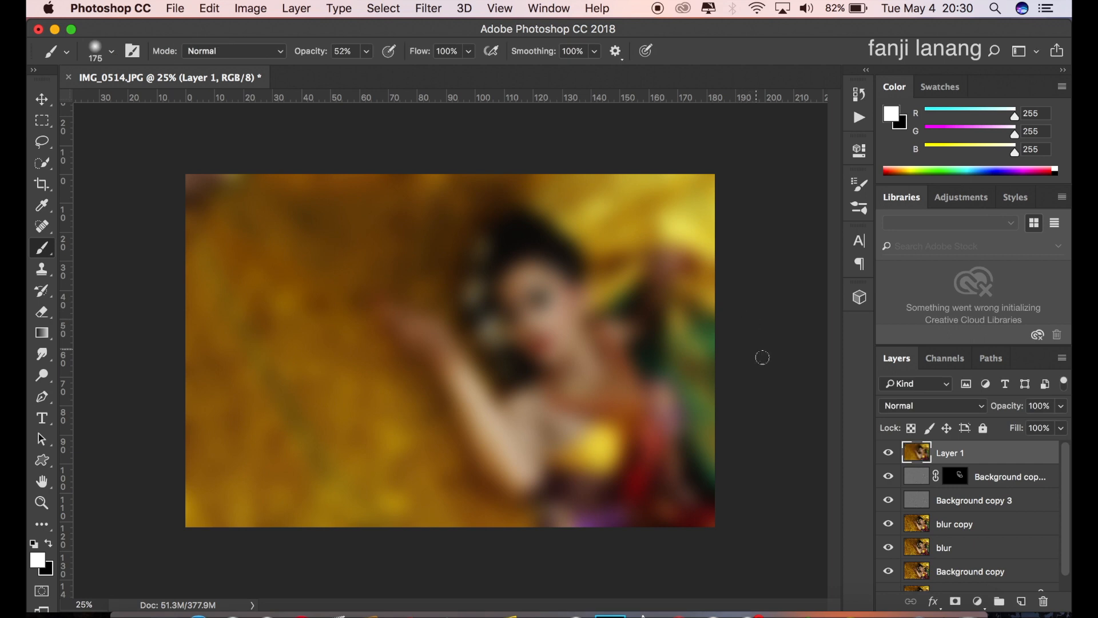
# Set the blurred top layer's blending mode to Multiply and lower its opacity to 71%.
pyautogui.click(913, 407)
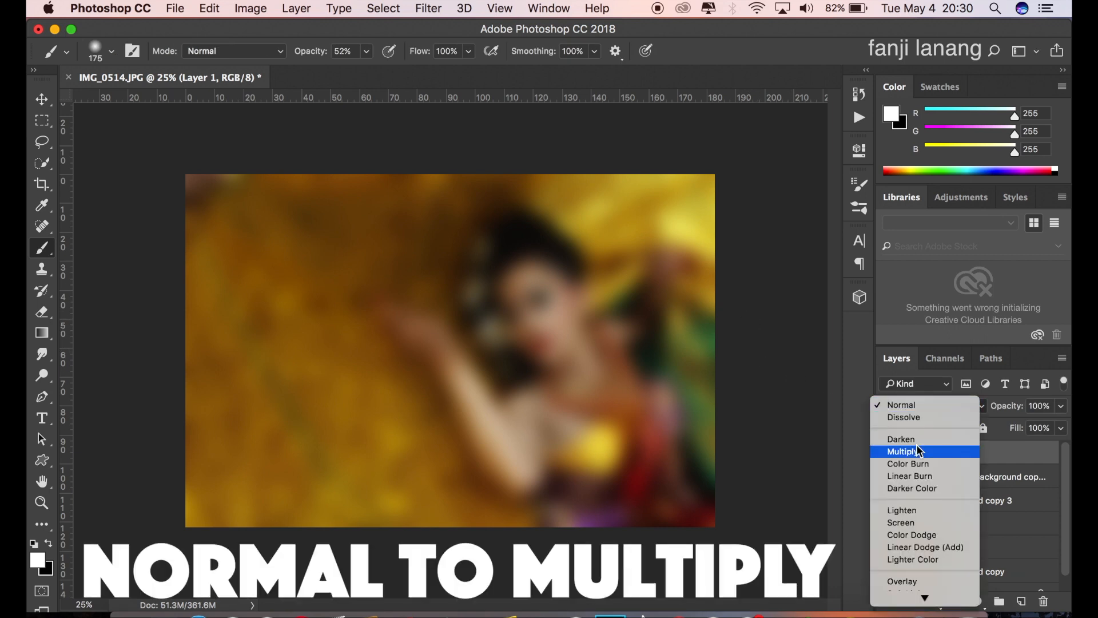
pyautogui.click(904, 415)
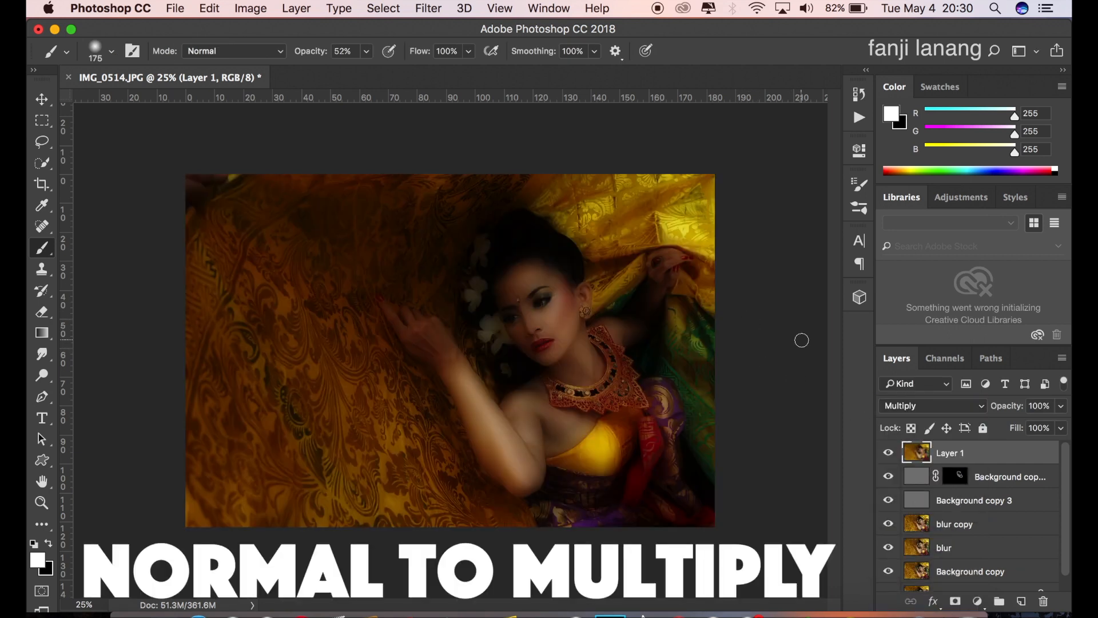
pyautogui.click(1061, 405)
pyautogui.moveTo(1063, 425); pyautogui.dragTo(1039, 428)
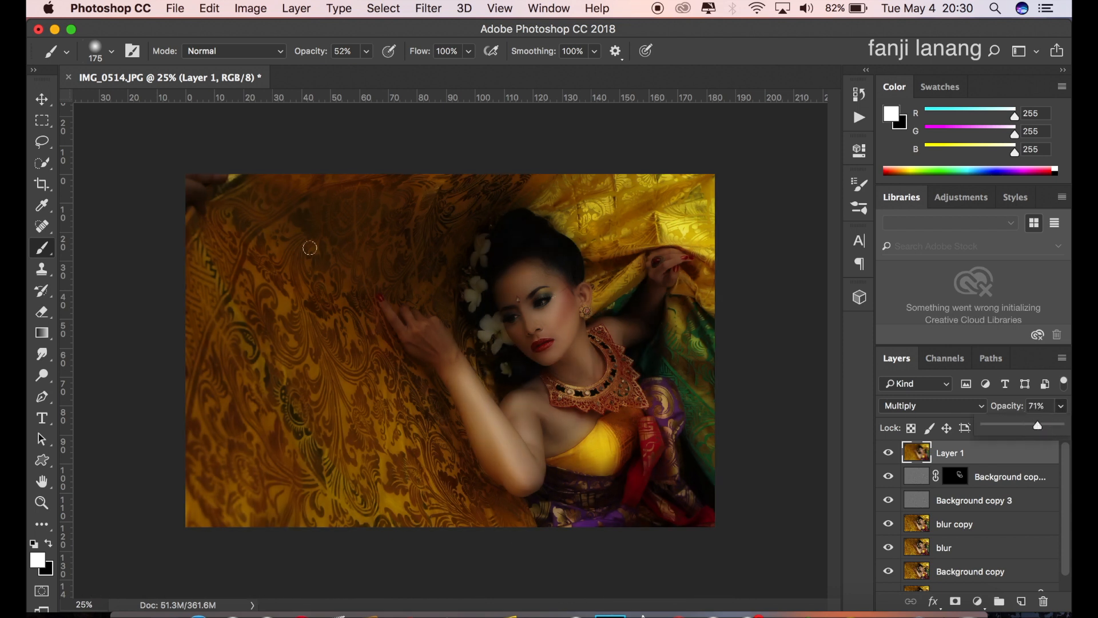
# Add a mask to the Multiply layer, paint black at 64% brush opacity over the woman to remove the darkening, and compare the result.
pyautogui.click(955, 601)
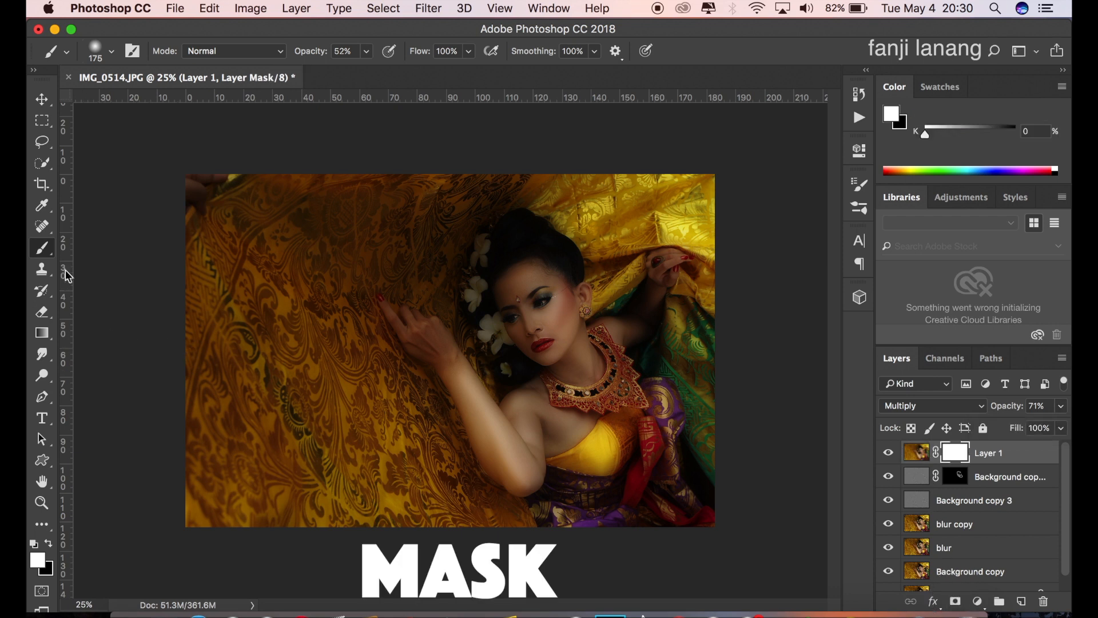
pyautogui.click(48, 543)
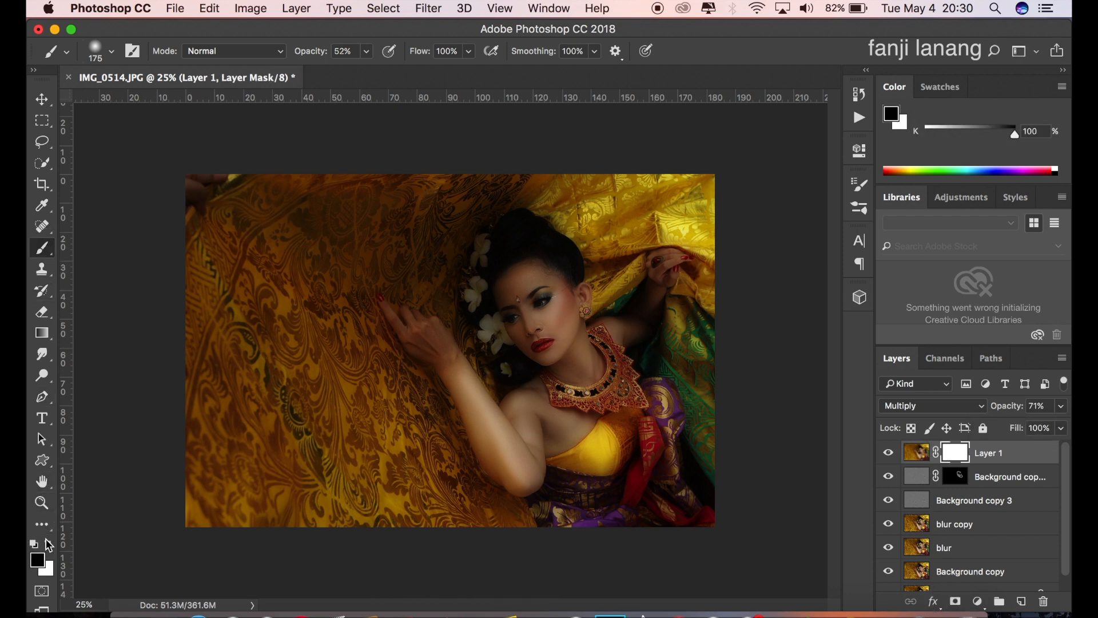
pyautogui.press(']')
pyautogui.press(']')
pyautogui.press(']')
pyautogui.press(']')
pyautogui.press(']')
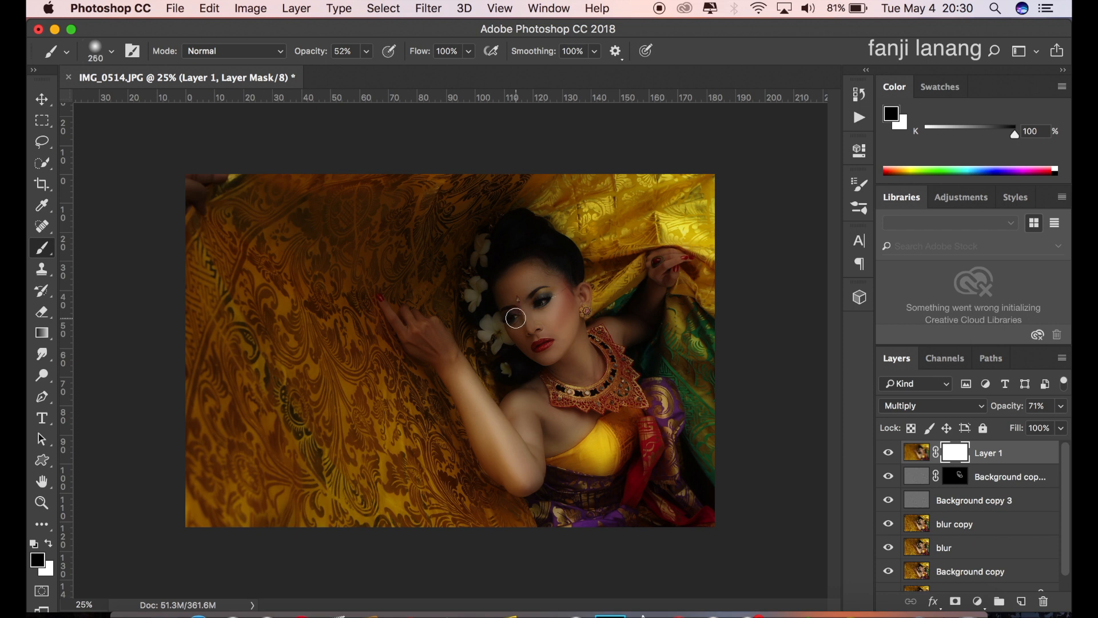
pyautogui.click(366, 64)
pyautogui.moveTo(366, 75); pyautogui.dragTo(375, 77)
pyautogui.moveTo(535, 301)
pyautogui.mouseDown()
pyautogui.moveTo(508, 318)
pyautogui.moveTo(513, 293)
pyautogui.moveTo(543, 353)
pyautogui.moveTo(585, 371)
pyautogui.moveTo(550, 325)
pyautogui.moveTo(549, 284)
pyautogui.moveTo(513, 249)
pyautogui.moveTo(486, 286)
pyautogui.moveTo(489, 320)
pyautogui.moveTo(530, 360)
pyautogui.moveTo(499, 278)
pyautogui.moveTo(526, 347)
pyautogui.moveTo(518, 287)
pyautogui.moveTo(536, 357)
pyautogui.moveTo(551, 320)
pyautogui.moveTo(536, 273)
pyautogui.moveTo(519, 279)
pyautogui.moveTo(514, 243)
pyautogui.moveTo(487, 273)
pyautogui.moveTo(485, 325)
pyautogui.moveTo(514, 366)
pyautogui.moveTo(603, 378)
pyautogui.moveTo(564, 334)
pyautogui.moveTo(529, 252)
pyautogui.moveTo(506, 320)
pyautogui.moveTo(570, 374)
pyautogui.moveTo(519, 334)
pyautogui.moveTo(516, 269)
pyautogui.moveTo(525, 413)
pyautogui.moveTo(576, 430)
pyautogui.moveTo(551, 410)
pyautogui.moveTo(524, 468)
pyautogui.moveTo(475, 385)
pyautogui.moveTo(397, 305)
pyautogui.moveTo(447, 356)
pyautogui.moveTo(488, 450)
pyautogui.moveTo(523, 473)
pyautogui.moveTo(535, 472)
pyautogui.moveTo(533, 410)
pyautogui.moveTo(550, 366)
pyautogui.moveTo(628, 326)
pyautogui.moveTo(669, 268)
pyautogui.moveTo(631, 328)
pyautogui.moveTo(595, 337)
pyautogui.moveTo(560, 266)
pyautogui.moveTo(507, 237)
pyautogui.moveTo(491, 243)
pyautogui.moveTo(463, 317)
pyautogui.moveTo(523, 376)
pyautogui.moveTo(496, 329)
pyautogui.moveTo(535, 235)
pyautogui.moveTo(554, 371)
pyautogui.moveTo(646, 395)
pyautogui.moveTo(612, 352)
pyautogui.moveTo(657, 309)
pyautogui.moveTo(665, 277)
pyautogui.moveTo(572, 299)
pyautogui.moveTo(524, 352)
pyautogui.moveTo(521, 464)
pyautogui.moveTo(506, 250)
pyautogui.moveTo(535, 260)
pyautogui.moveTo(504, 245)
pyautogui.moveTo(492, 349)
pyautogui.moveTo(430, 341)
pyautogui.moveTo(559, 269)
pyautogui.moveTo(545, 238)
pyautogui.moveTo(519, 337)
pyautogui.mouseUp()
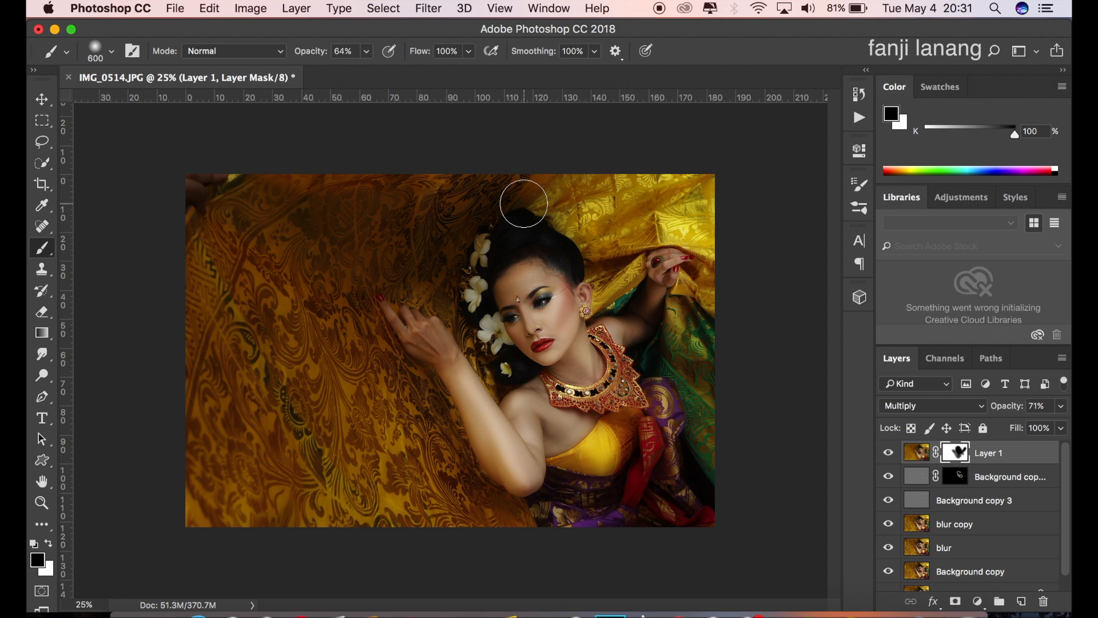
pyautogui.click(889, 453)
pyautogui.click(889, 453)
# Add a reversed radial Gradient Fill layer and centre its clear area on the woman's face.
pyautogui.click(977, 601)
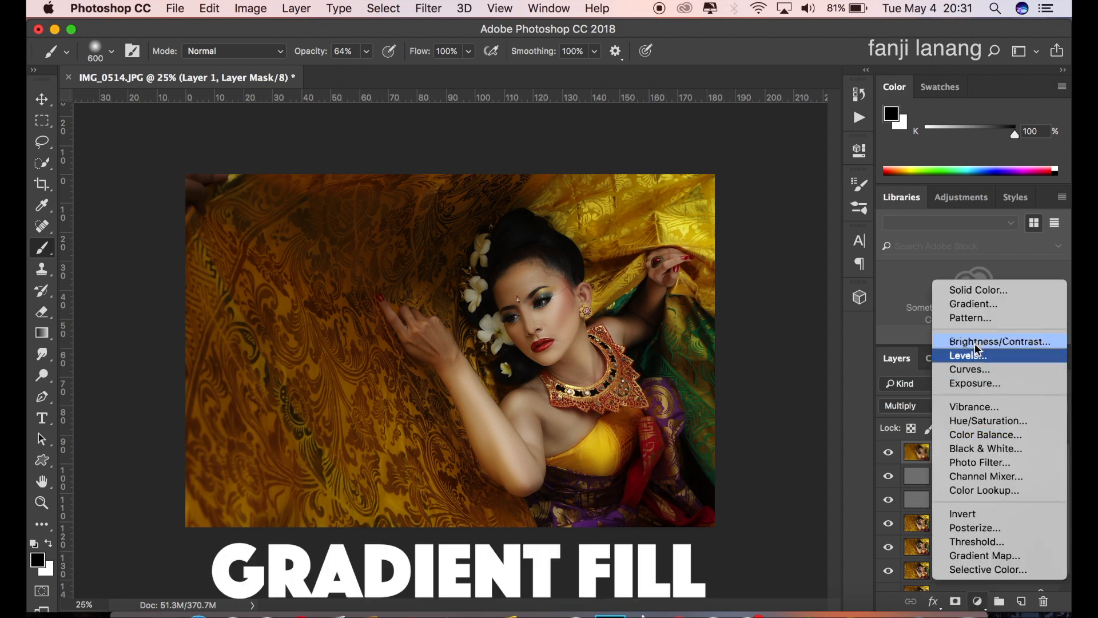
pyautogui.click(974, 303)
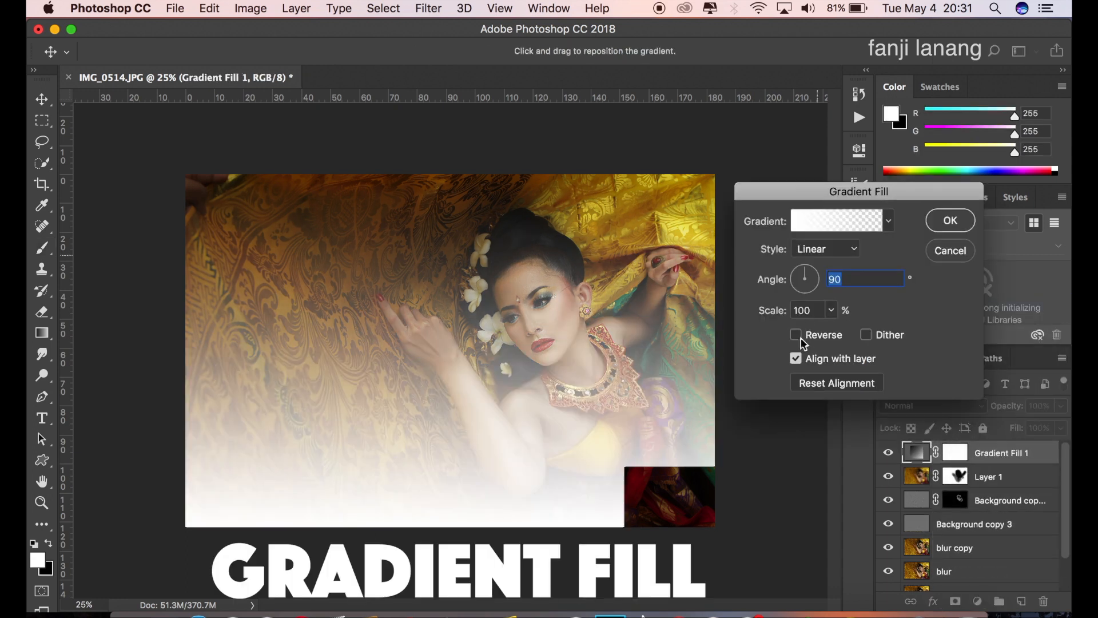
pyautogui.click(796, 334)
pyautogui.click(829, 250)
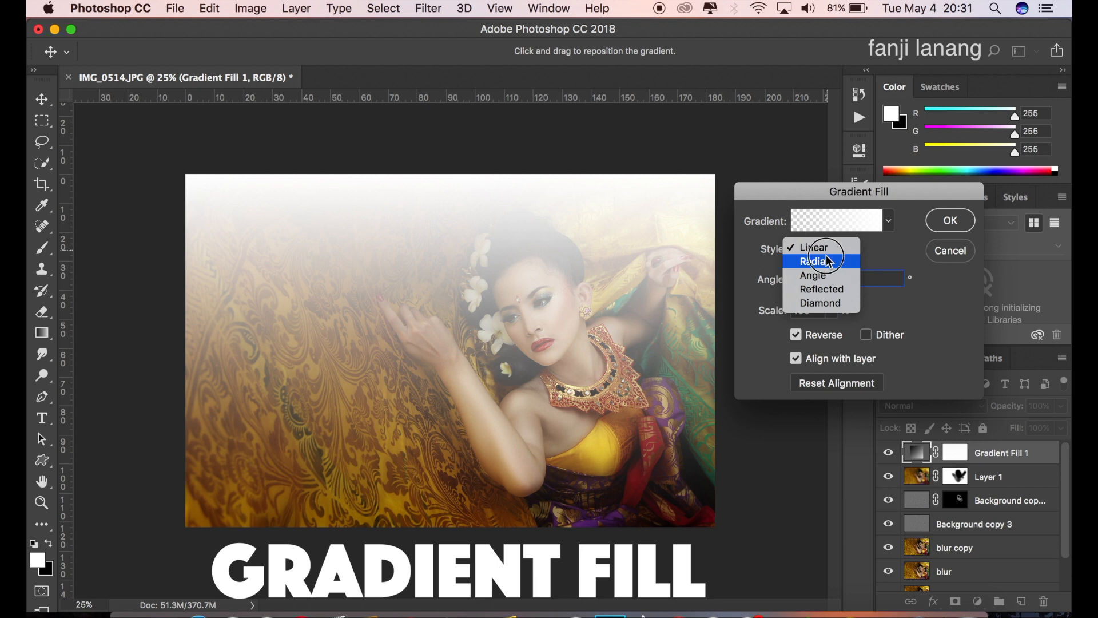
pyautogui.click(829, 261)
pyautogui.moveTo(452, 340); pyautogui.dragTo(488, 313)
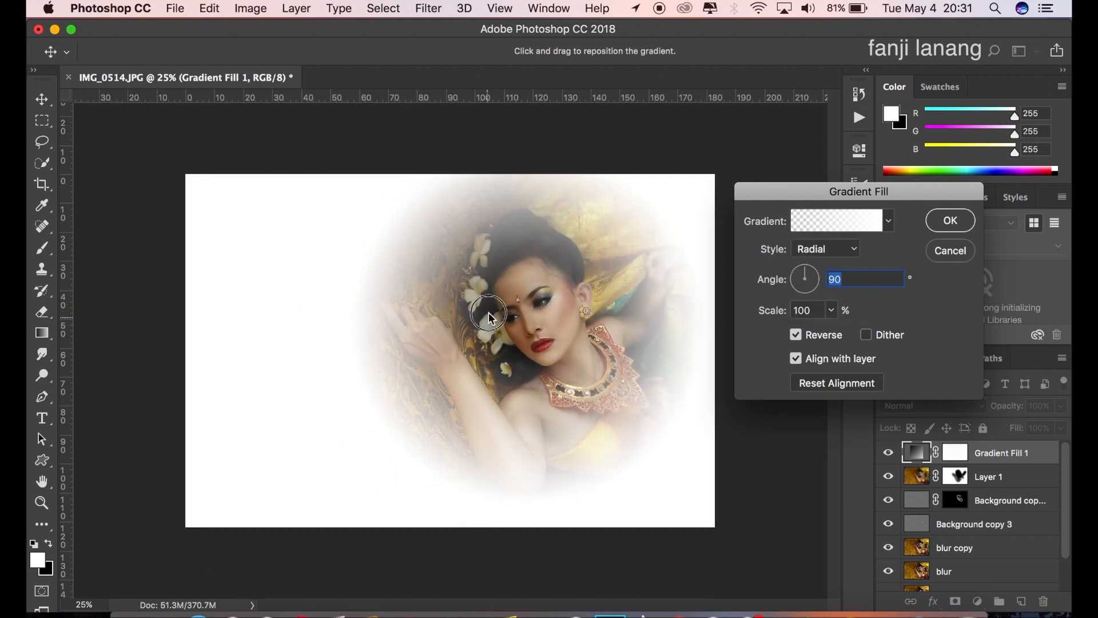
# Change the fill's gradient to the dark semi-transparent preset, the last one in the preset list.
pyautogui.click(812, 226)
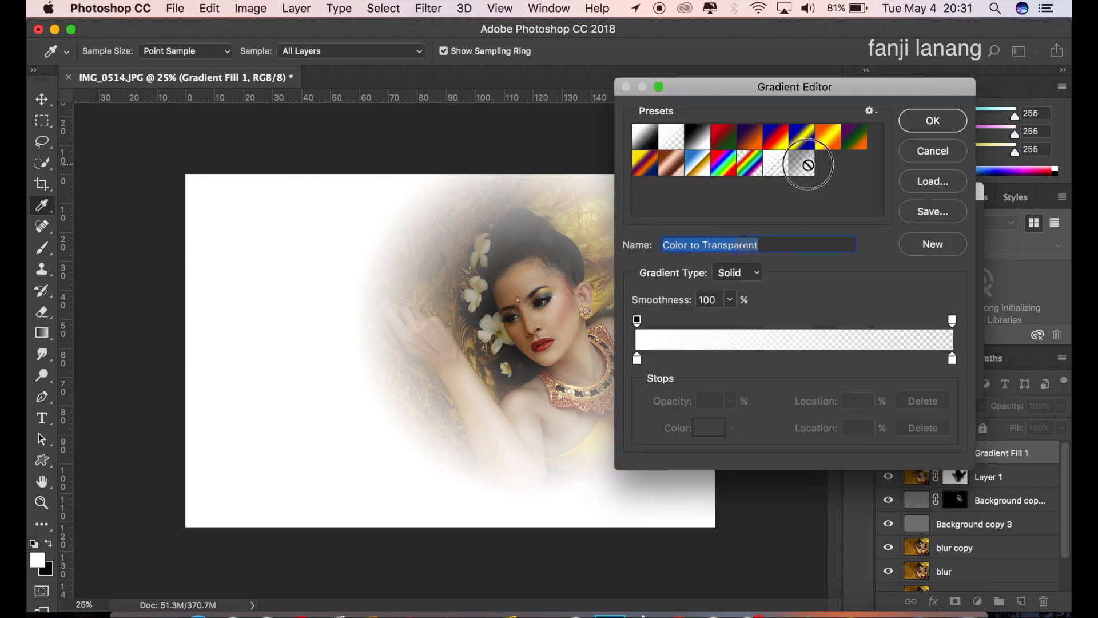
pyautogui.click(802, 163)
pyautogui.click(930, 120)
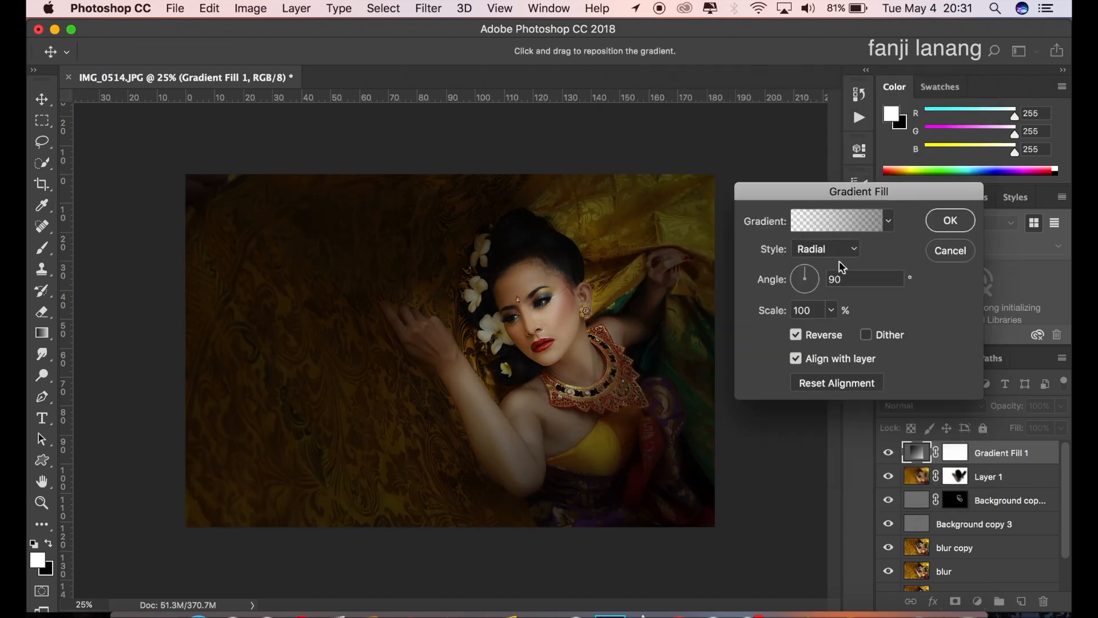
# Set the gradient's angle to 43.53° and scale to 133%, apply it, and compare the image with and without the vignette.
pyautogui.click(809, 275)
pyautogui.click(830, 310)
pyautogui.moveTo(827, 332); pyautogui.dragTo(832, 330)
pyautogui.click(554, 330)
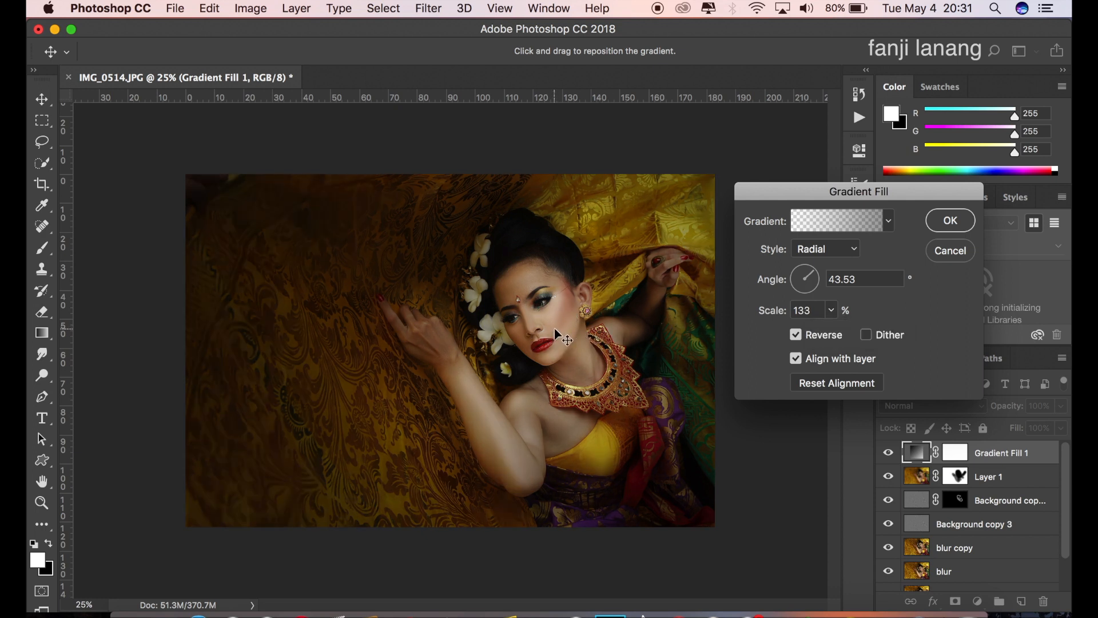
pyautogui.click(949, 221)
pyautogui.press('b')
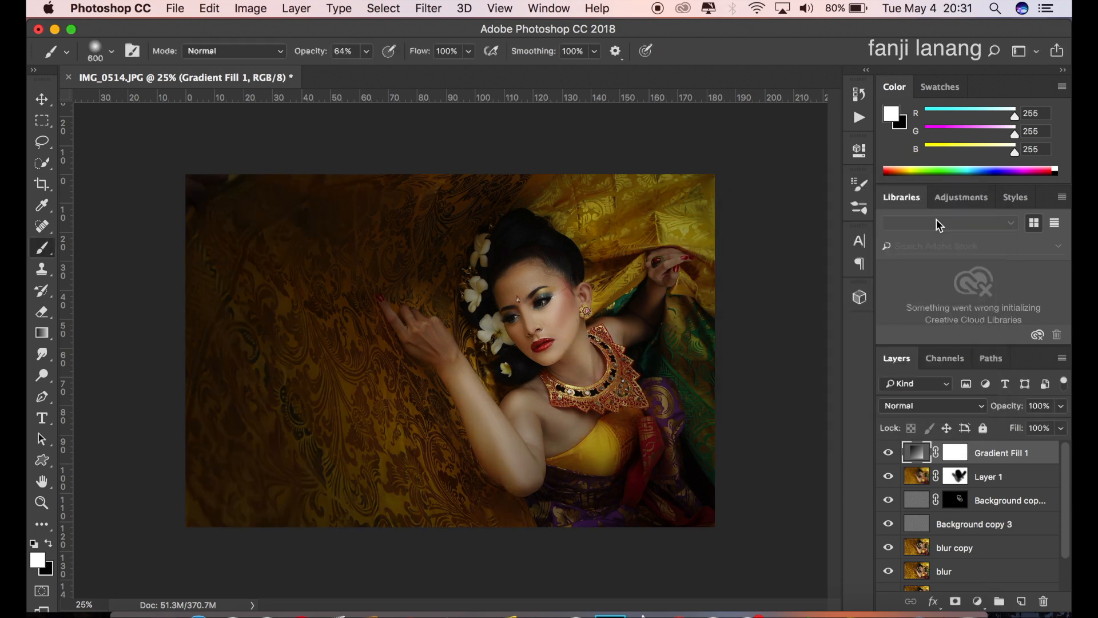
pyautogui.click(888, 453)
pyautogui.click(888, 453)
# Add a Color Balance adjustment layer with midtones at cyan-red -12, magenta-green +7 and yellow-blue +6.
pyautogui.click(978, 601)
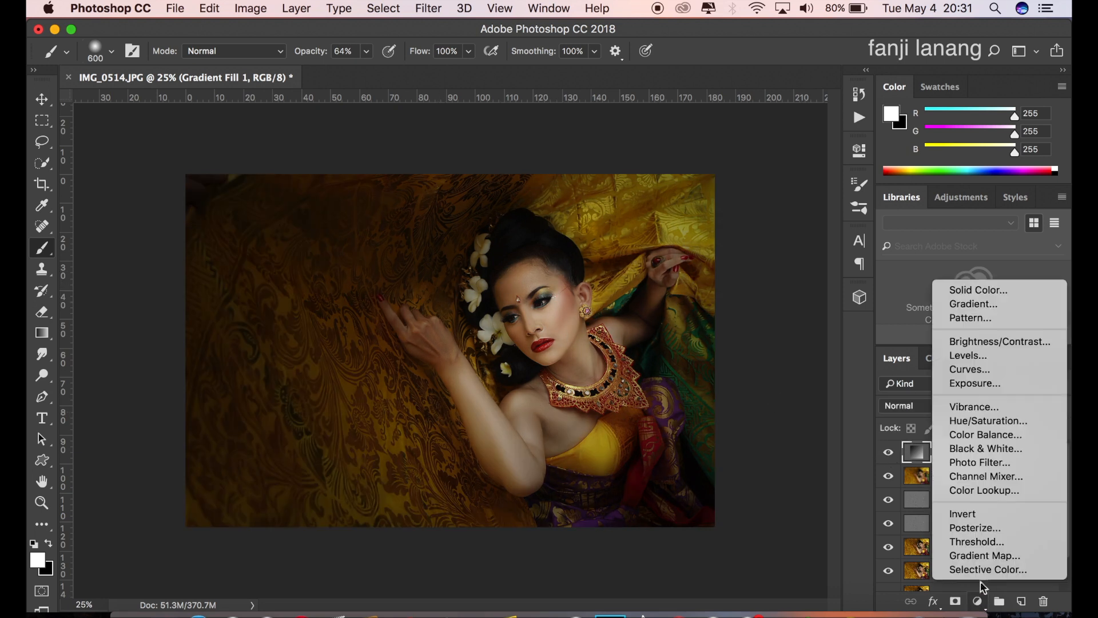
pyautogui.click(995, 436)
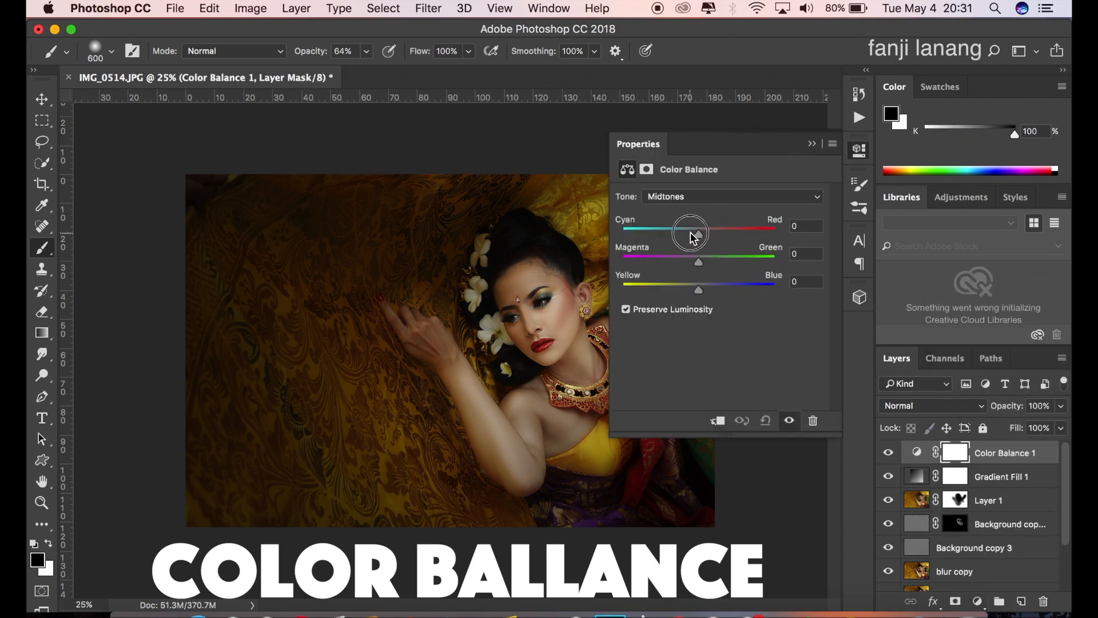
pyautogui.moveTo(698, 288); pyautogui.dragTo(704, 260)
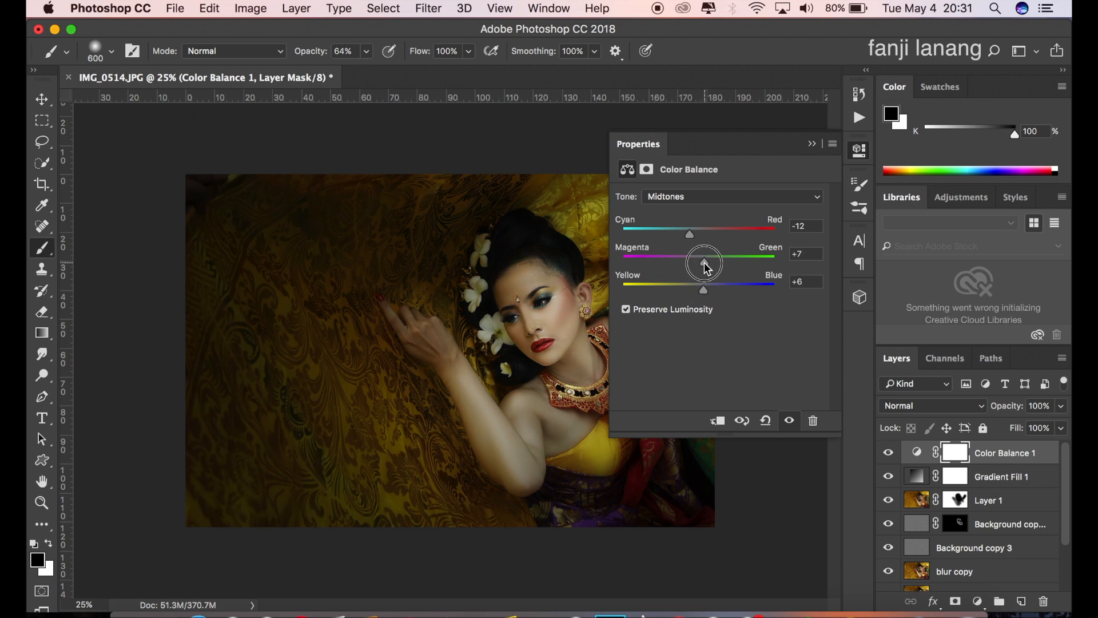
# Adjust the Color Balance highlights, with cyan-red at +6 and yellow-blue at -7.
pyautogui.click(694, 198)
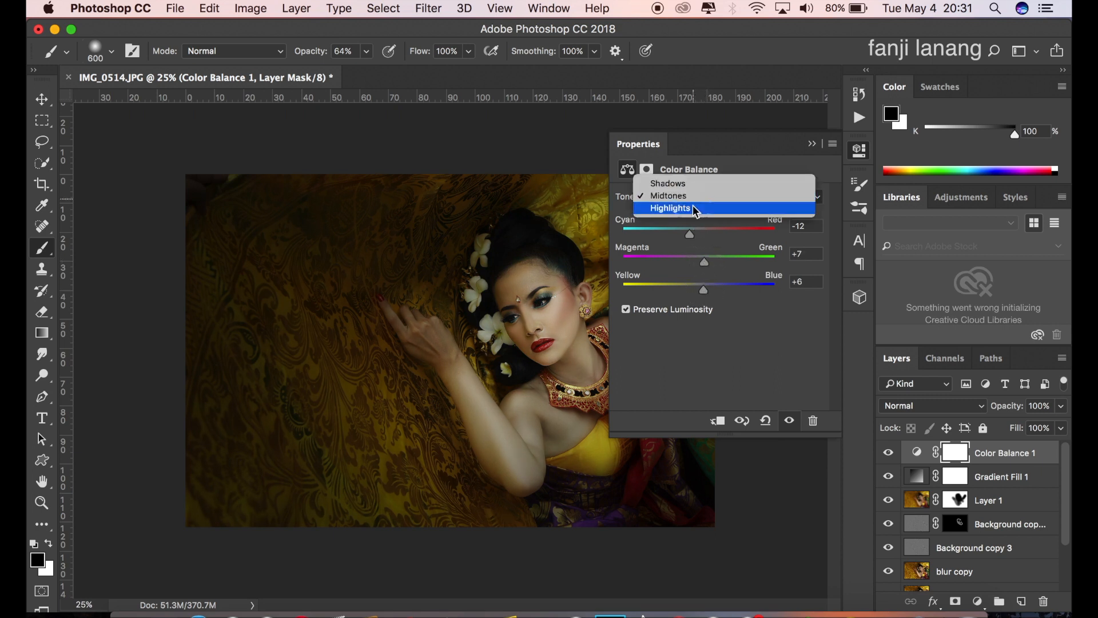
pyautogui.click(697, 209)
pyautogui.moveTo(701, 232); pyautogui.dragTo(704, 235)
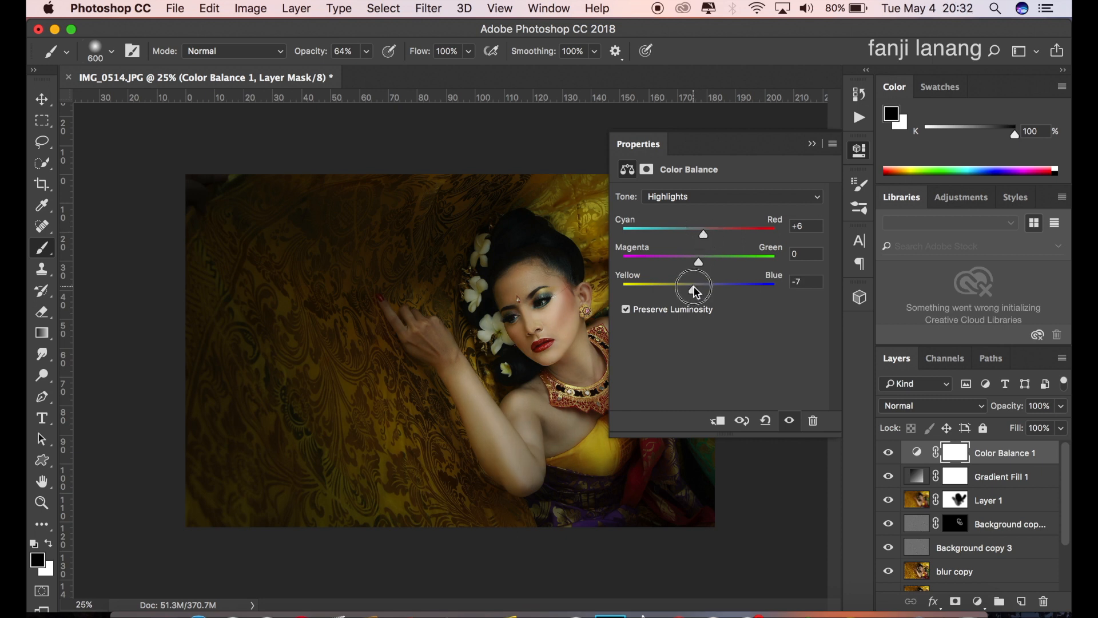
pyautogui.moveTo(703, 261); pyautogui.dragTo(697, 265)
pyautogui.moveTo(697, 265); pyautogui.dragTo(702, 274)
pyautogui.moveTo(694, 289); pyautogui.dragTo(693, 290)
# Set the Color Balance shadows to cyan-red +9, magenta-green -9 and yellow-blue -5.
pyautogui.click(779, 197)
pyautogui.click(751, 170)
pyautogui.moveTo(716, 225); pyautogui.dragTo(706, 293)
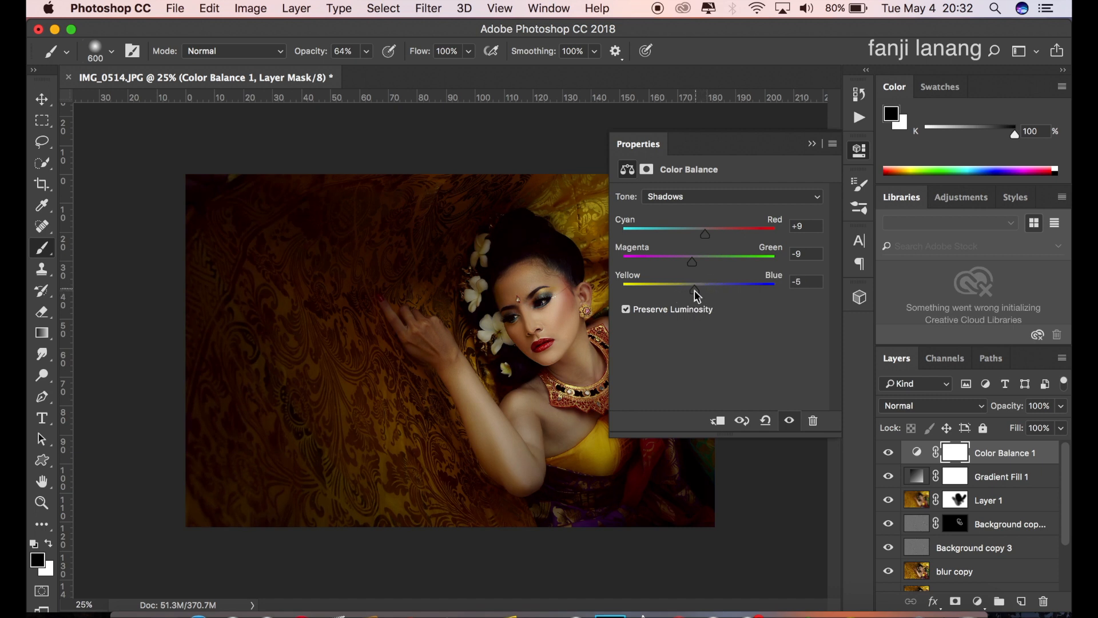
pyautogui.click(812, 144)
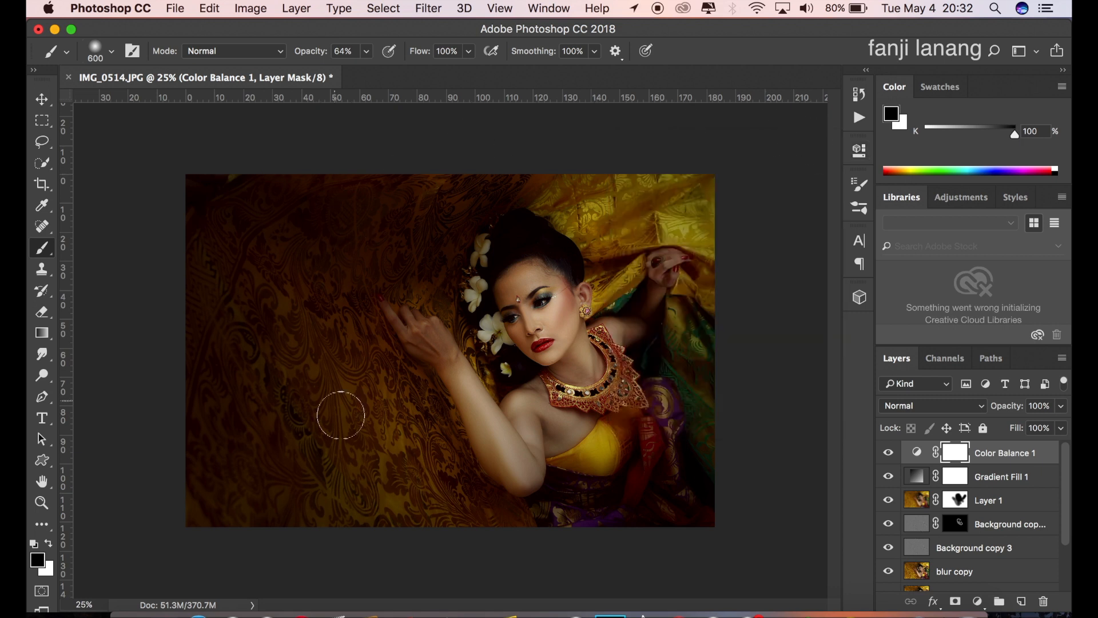
# Add a Selective Color adjustment layer and set its Reds to cyan -3%, magenta -5% and yellow +7%.
pyautogui.click(978, 601)
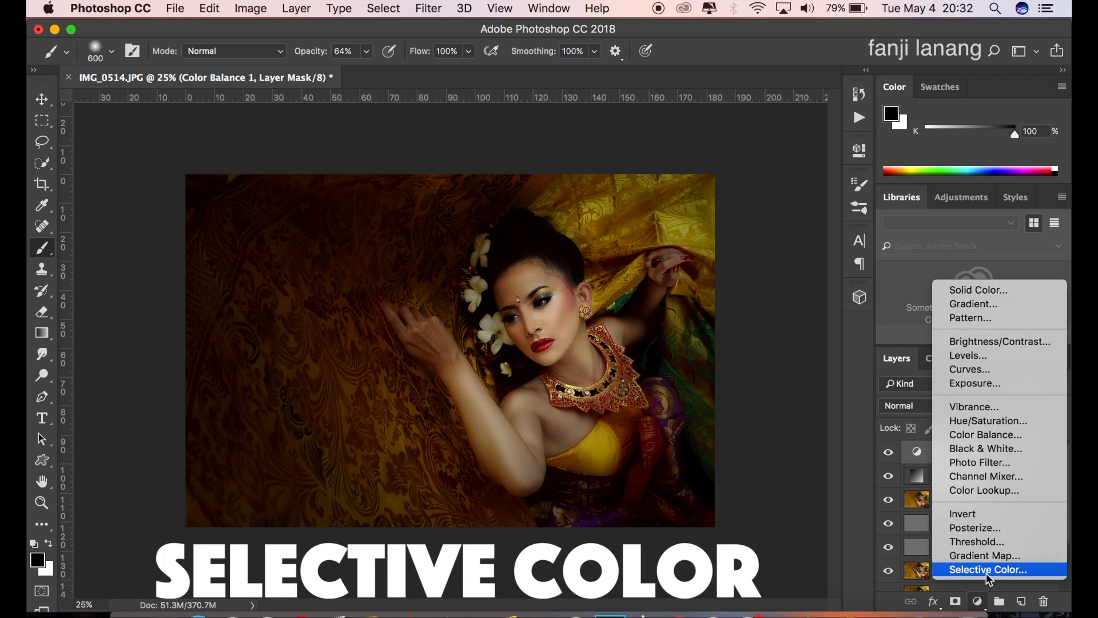
pyautogui.click(986, 570)
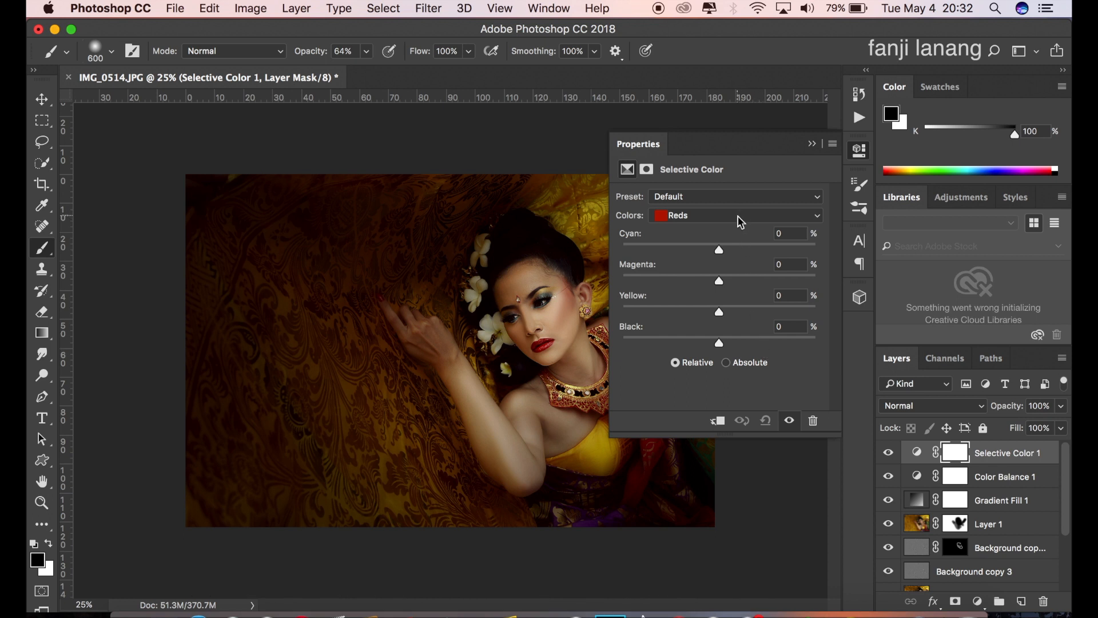
pyautogui.moveTo(717, 283); pyautogui.dragTo(717, 256)
pyautogui.moveTo(725, 318); pyautogui.dragTo(726, 312)
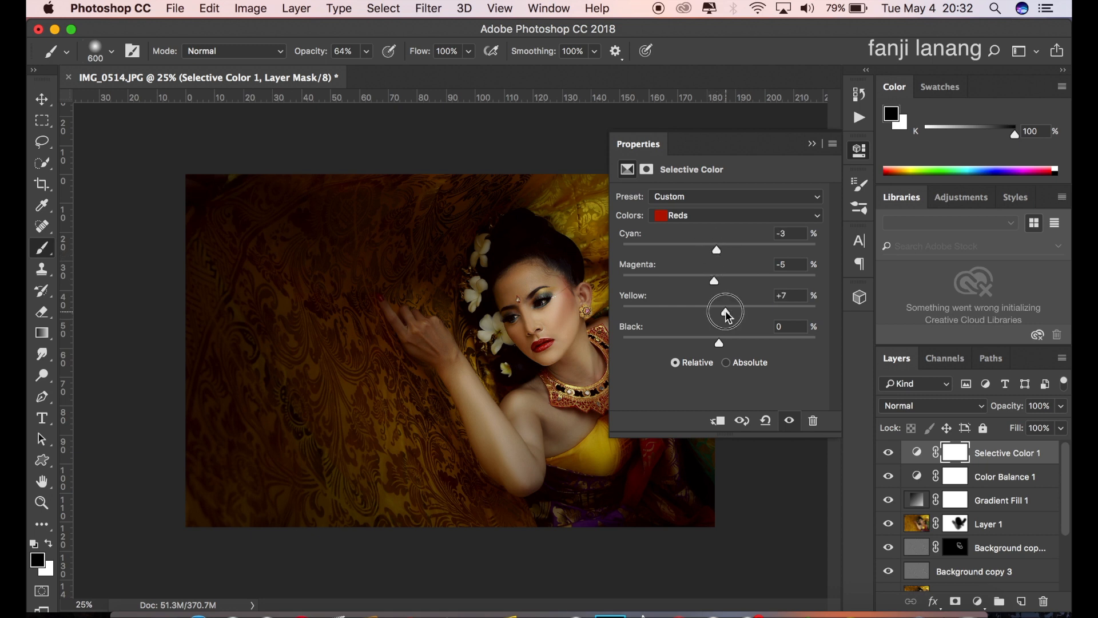
# Set the Selective Color Blacks to cyan +5%, magenta +5% and black 0%, with yellow slightly below zero.
pyautogui.click(708, 217)
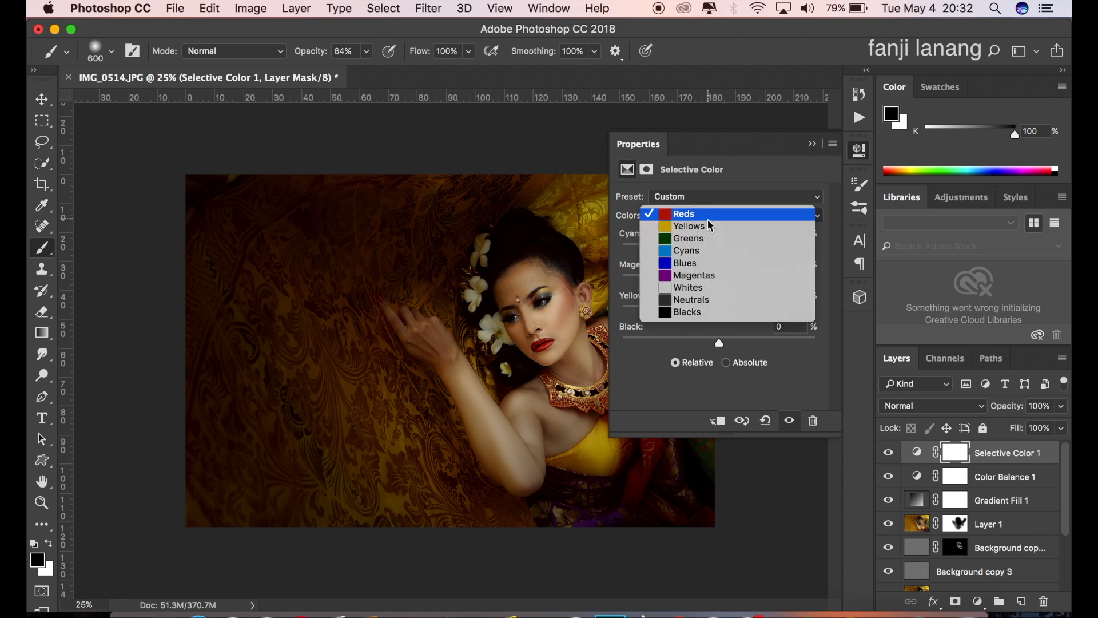
pyautogui.click(712, 310)
pyautogui.moveTo(723, 249); pyautogui.dragTo(723, 344)
pyautogui.click(724, 278)
pyautogui.write('0')
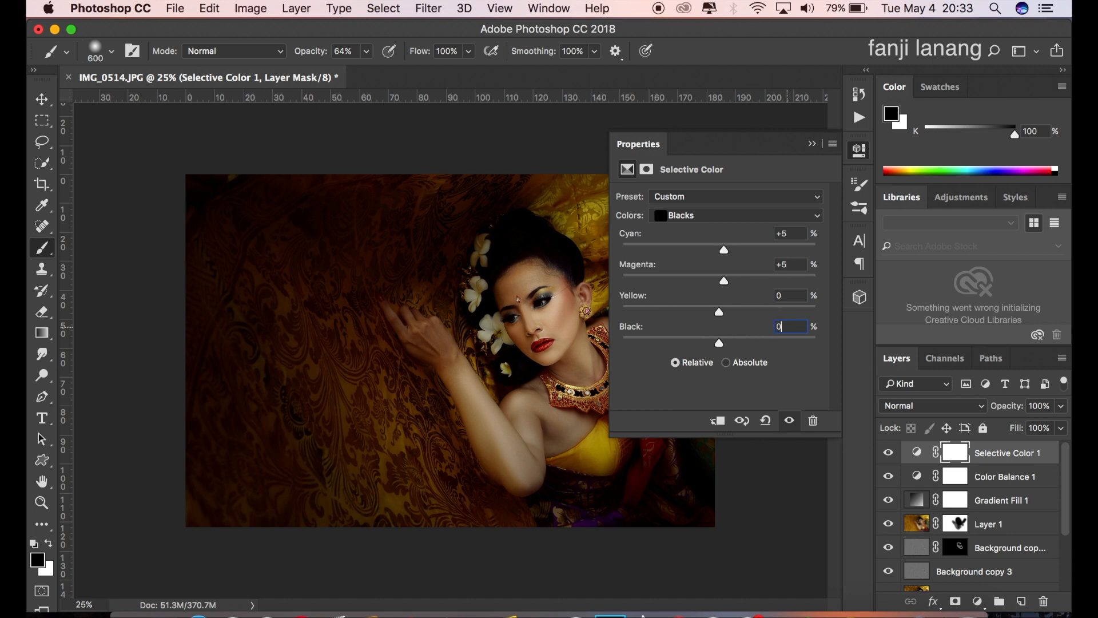
pyautogui.moveTo(718, 314); pyautogui.dragTo(715, 313)
pyautogui.click(812, 144)
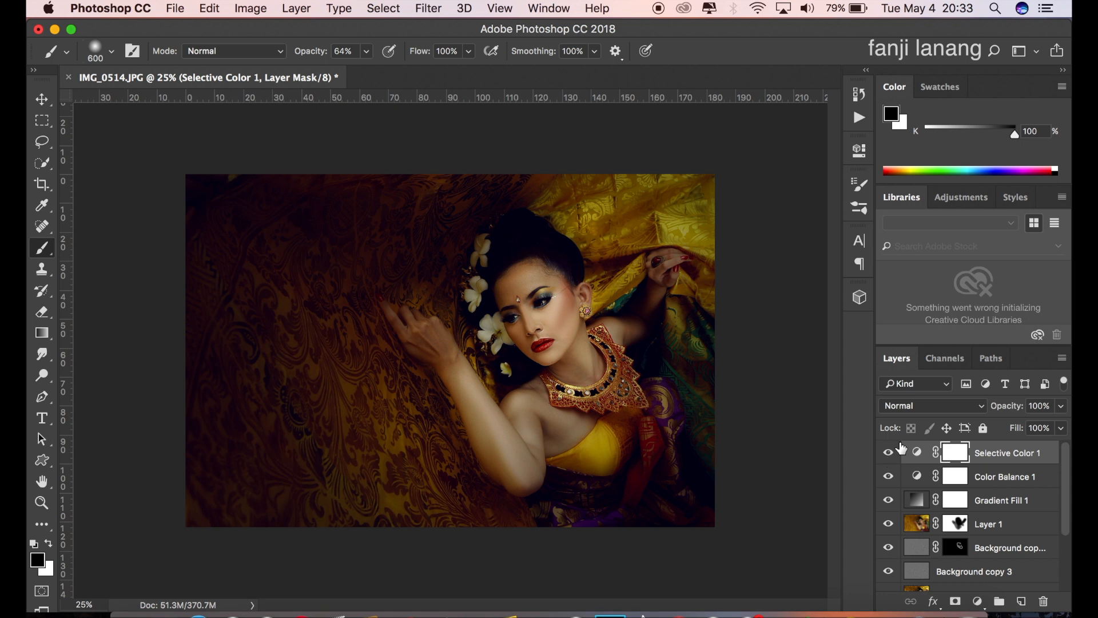
# Add a Brightness/Contrast adjustment layer with brightness 10 and contrast 2, and compare the image with and without it.
pyautogui.click(979, 601)
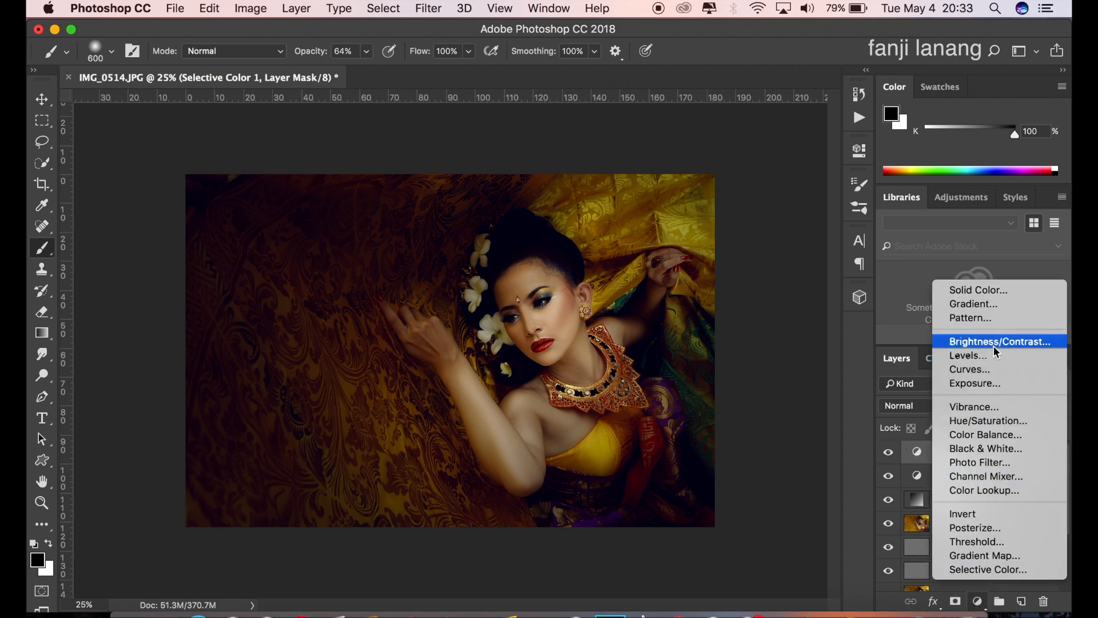
pyautogui.click(996, 345)
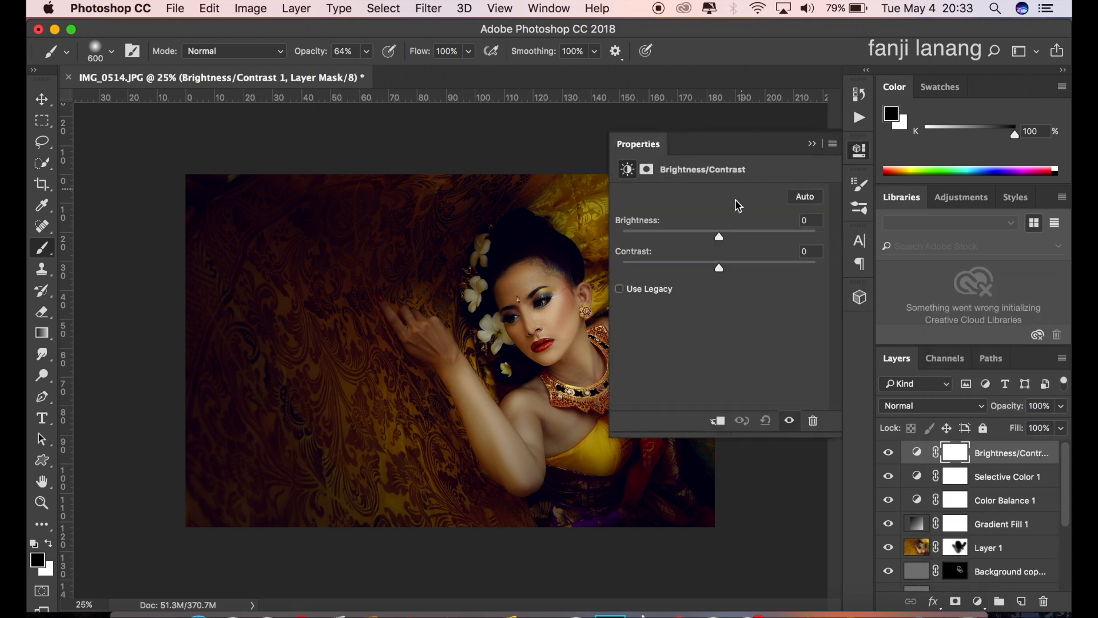
pyautogui.click(725, 235)
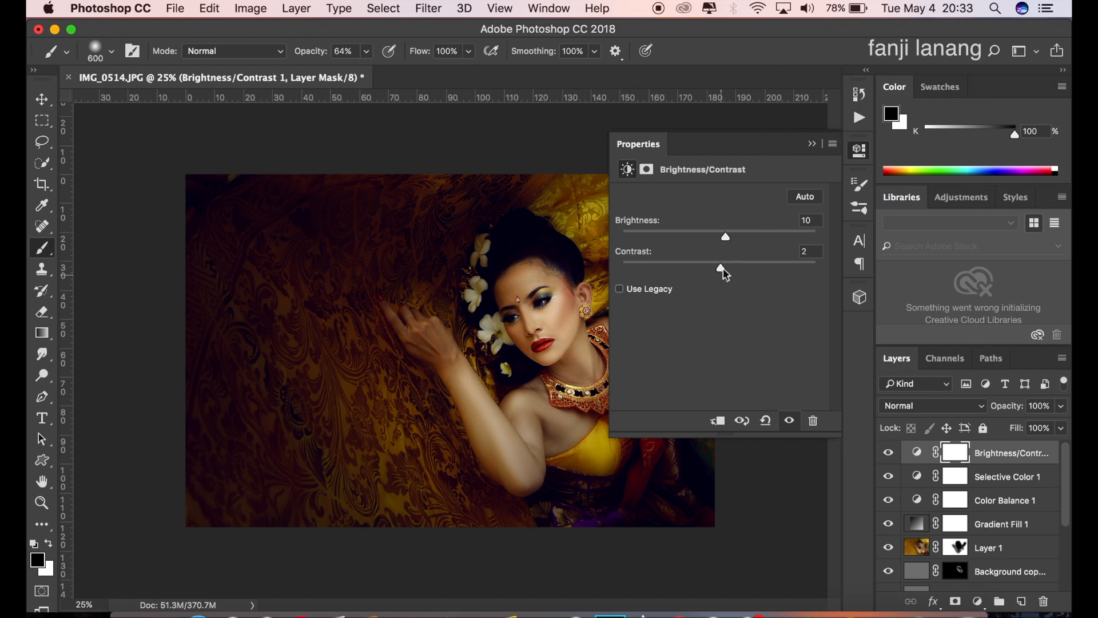
pyautogui.click(811, 143)
pyautogui.click(890, 451)
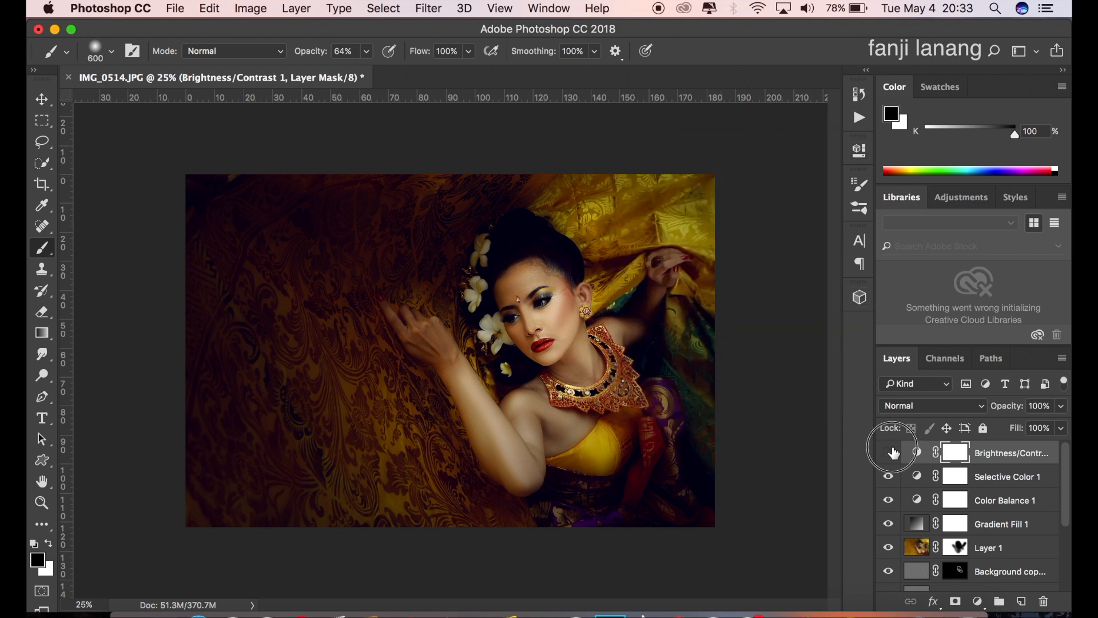
pyautogui.click(889, 451)
# Add a blank layer on top and stamp the signature brush in white at 100% opacity in the photo's lower-left corner.
pyautogui.click(1021, 601)
pyautogui.press('x')
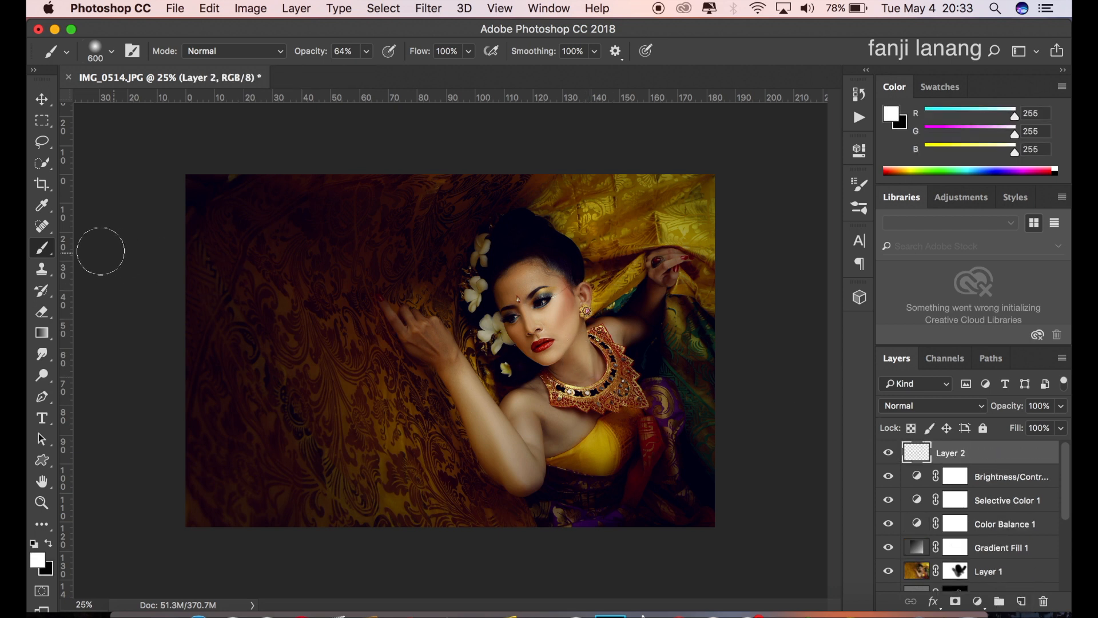
pyautogui.click(112, 52)
pyautogui.click(113, 172)
pyautogui.click(800, 61)
pyautogui.click(50, 542)
pyautogui.click(50, 542)
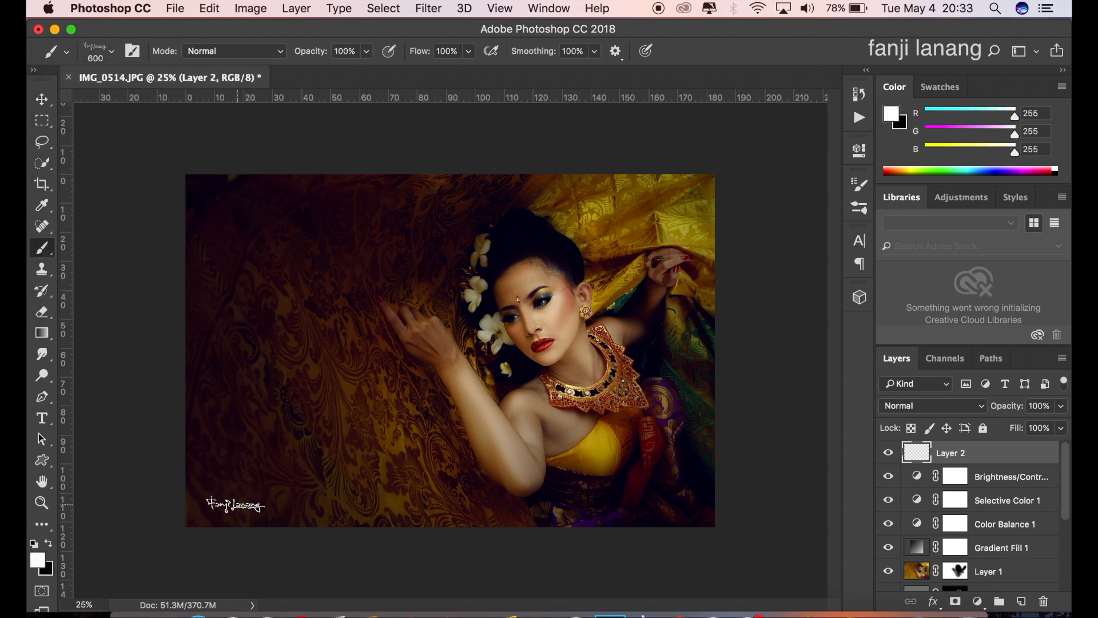
pyautogui.click(241, 503)
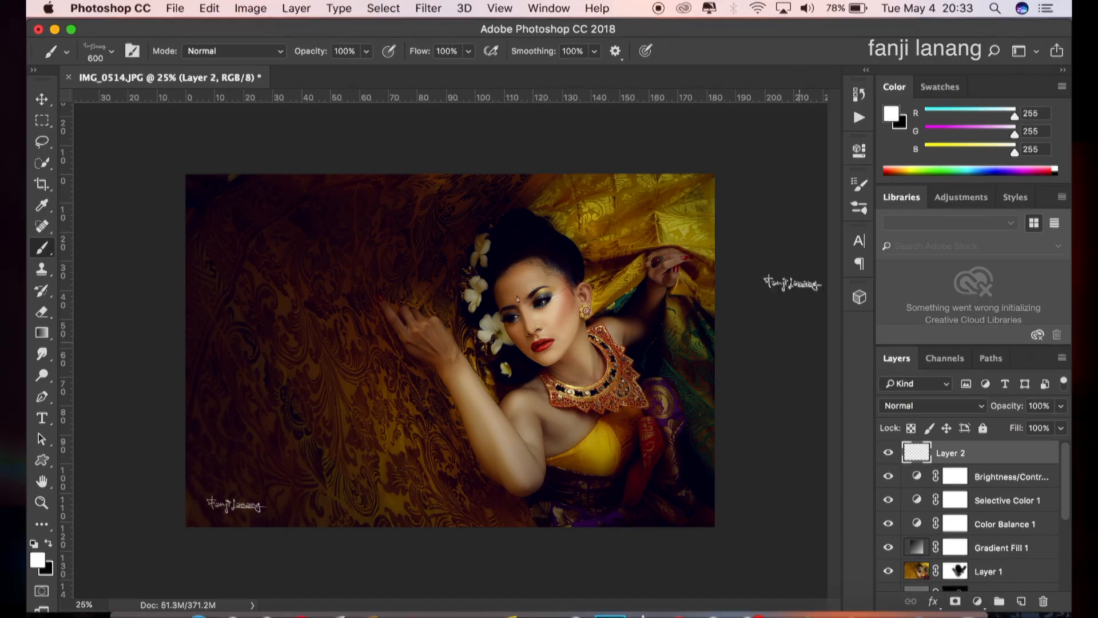